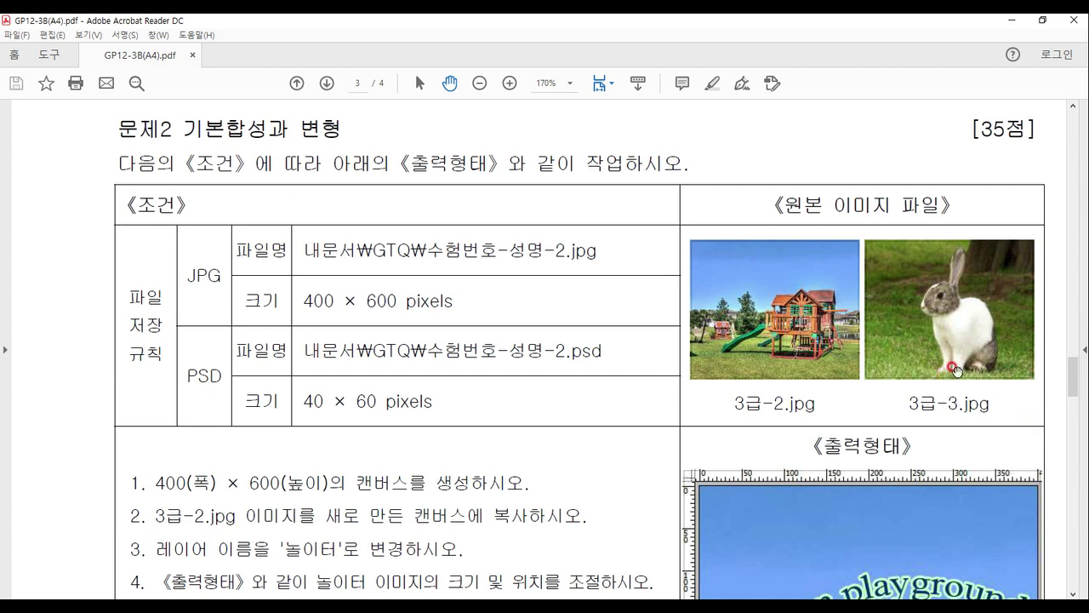
- Examine the exam PDF's problem 2: its two source images, the target output and the canvas size instruction
{"action": "mouse_move", "coordinate": [824, 358]}
{"action": "left_mouse_down"}
{"action": "mouse_move", "coordinate": [763, 379]}
{"action": "mouse_move", "coordinate": [718, 342]}
{"action": "mouse_move", "coordinate": [734, 278]}
{"action": "mouse_move", "coordinate": [794, 262]}
{"action": "mouse_move", "coordinate": [827, 337]}
{"action": "left_mouse_up"}
{"action": "mouse_move", "coordinate": [981, 329]}
{"action": "left_mouse_down"}
{"action": "mouse_move", "coordinate": [988, 363]}
{"action": "mouse_move", "coordinate": [913, 368]}
{"action": "mouse_move", "coordinate": [879, 290]}
{"action": "mouse_move", "coordinate": [942, 259]}
{"action": "mouse_move", "coordinate": [1000, 294]}
{"action": "mouse_move", "coordinate": [991, 353]}
{"action": "left_mouse_up"}
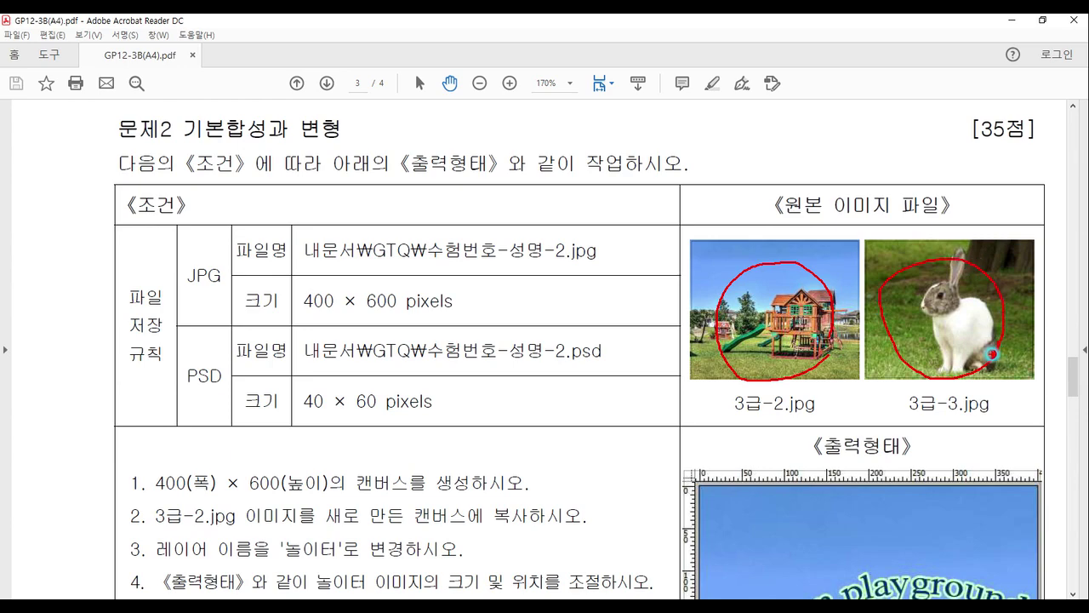
{"action": "key", "text": "Escape"}
{"action": "scroll", "coordinate": [890, 442], "scroll_direction": "down", "scroll_amount": 5}
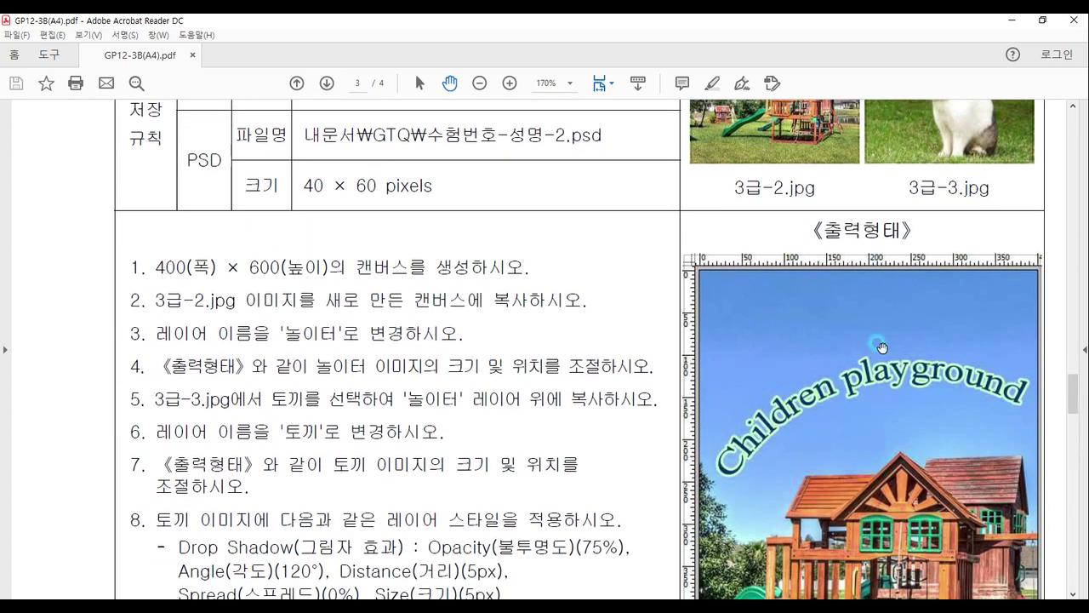
{"action": "scroll", "coordinate": [893, 321], "scroll_direction": "down", "scroll_amount": 1}
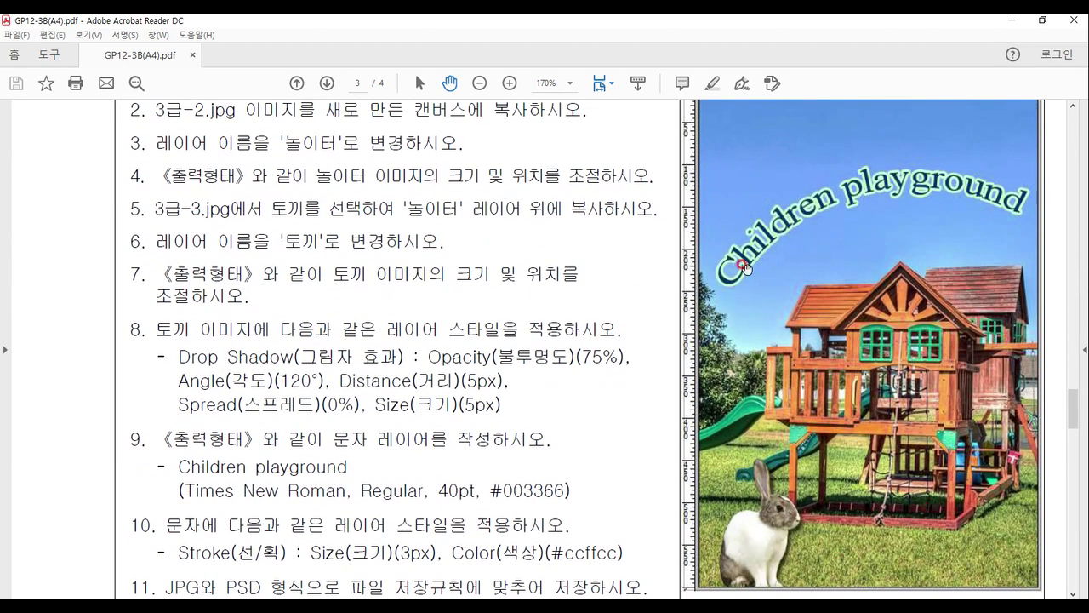
{"action": "scroll", "coordinate": [665, 294], "scroll_direction": "up", "scroll_amount": 2}
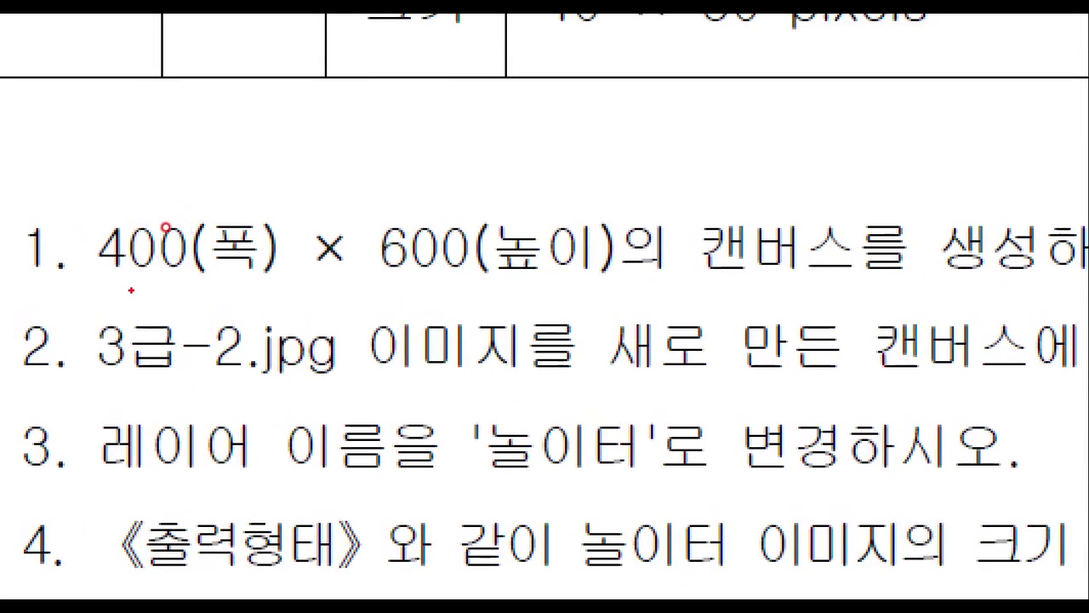
{"action": "left_click_drag", "start_coordinate": [159, 221], "coordinate": [189, 223]}
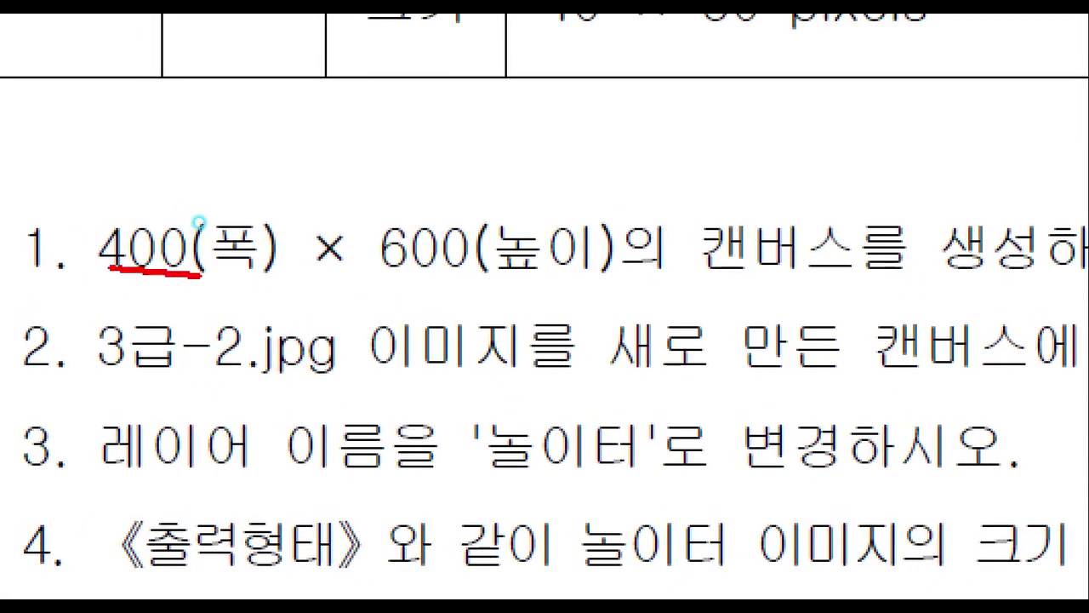
{"action": "left_click_drag", "start_coordinate": [201, 273], "coordinate": [276, 269]}
{"action": "left_click_drag", "start_coordinate": [374, 267], "coordinate": [606, 267]}
{"action": "mouse_move", "coordinate": [899, 265]}
{"action": "left_mouse_down"}
{"action": "mouse_move", "coordinate": [685, 293]}
{"action": "mouse_move", "coordinate": [685, 205]}
{"action": "mouse_move", "coordinate": [865, 205]}
{"action": "mouse_move", "coordinate": [893, 302]}
{"action": "left_mouse_up"}
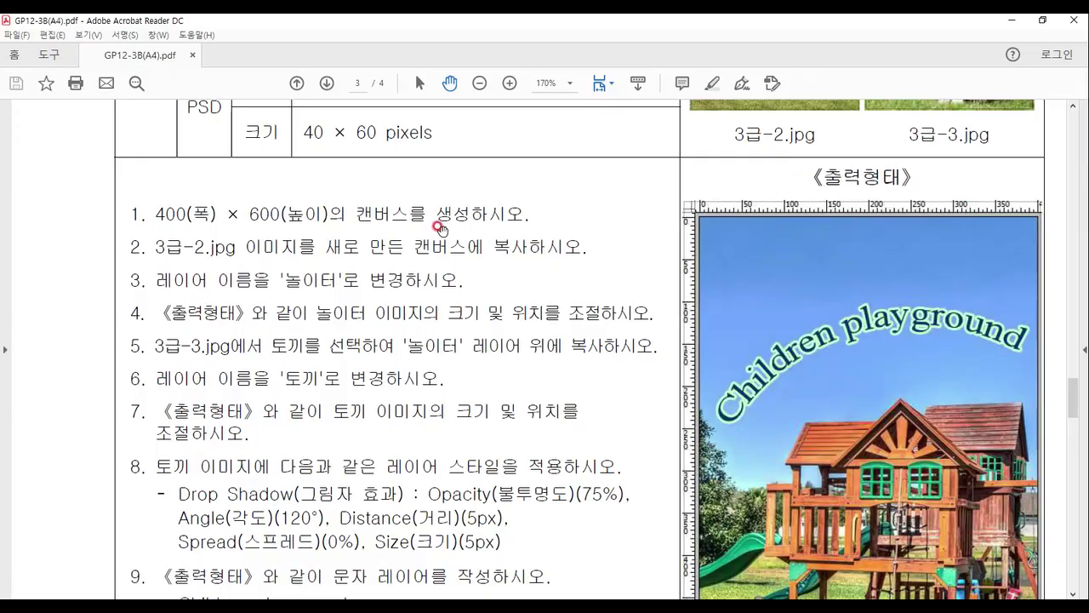
- Switch to Photoshop and close the open documents test01.psd and 3급-1.jpg
{"action": "left_click", "coordinate": [1011, 19]}
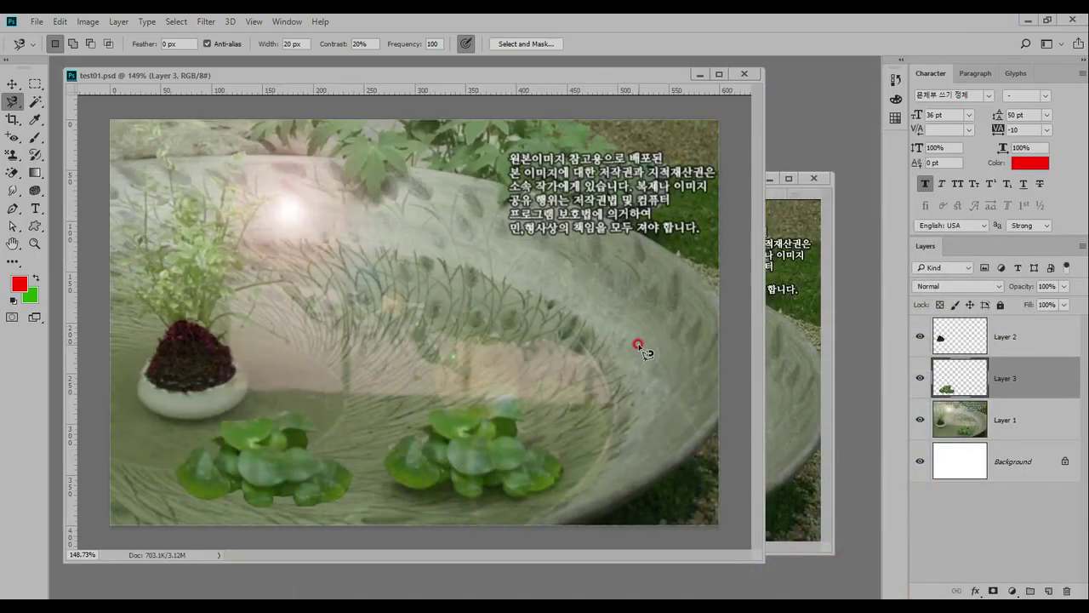
{"action": "left_click", "coordinate": [743, 73]}
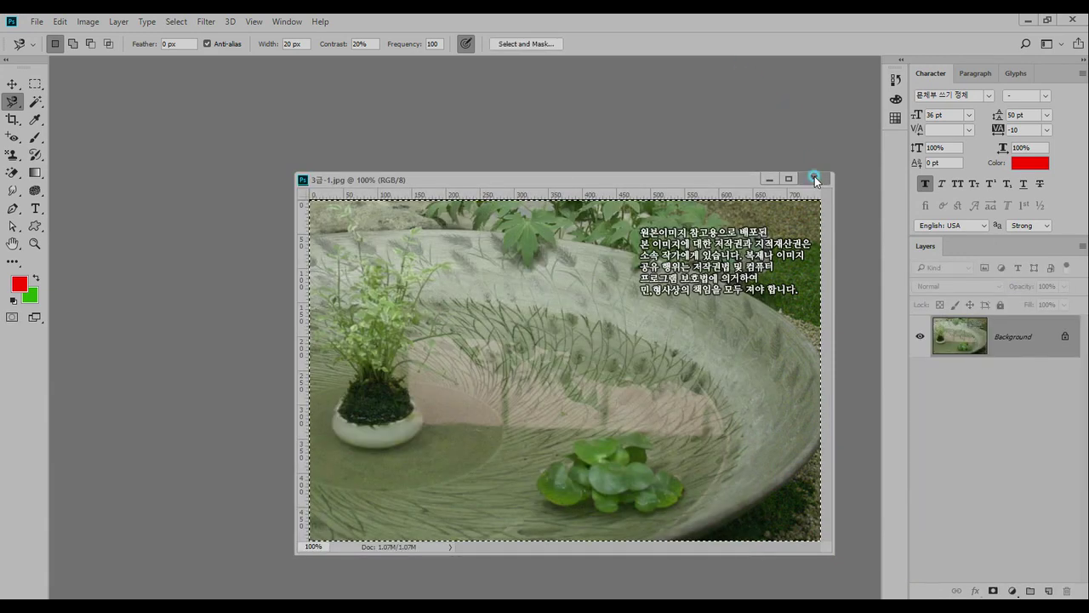
{"action": "left_click", "coordinate": [814, 178]}
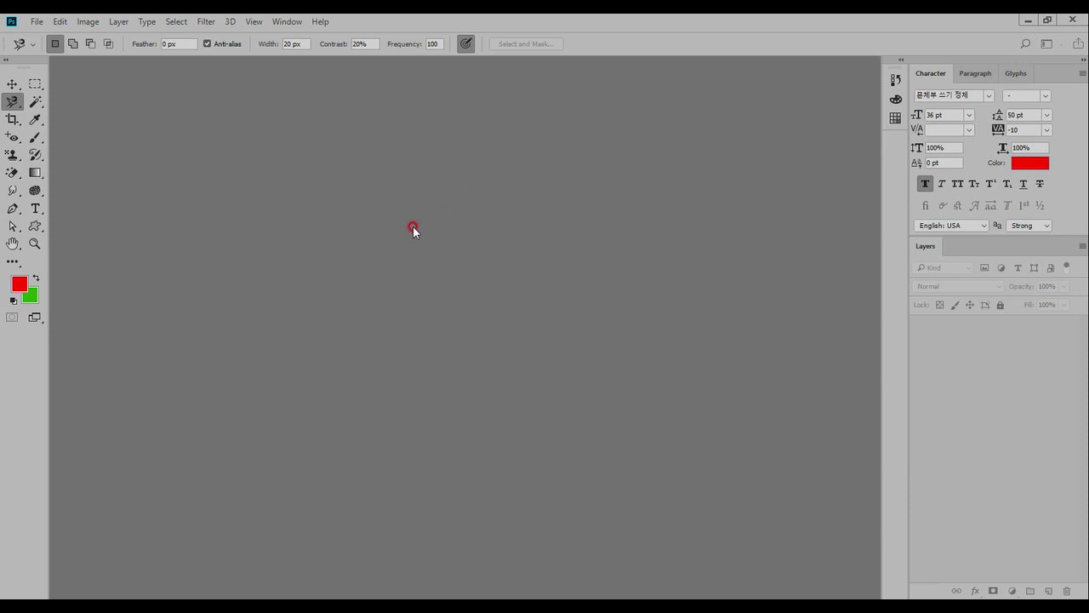
- Create a new blank document 400 pixels wide and 600 pixels high, checking the required size in the exam PDF
{"action": "key", "text": "ctrl+n"}
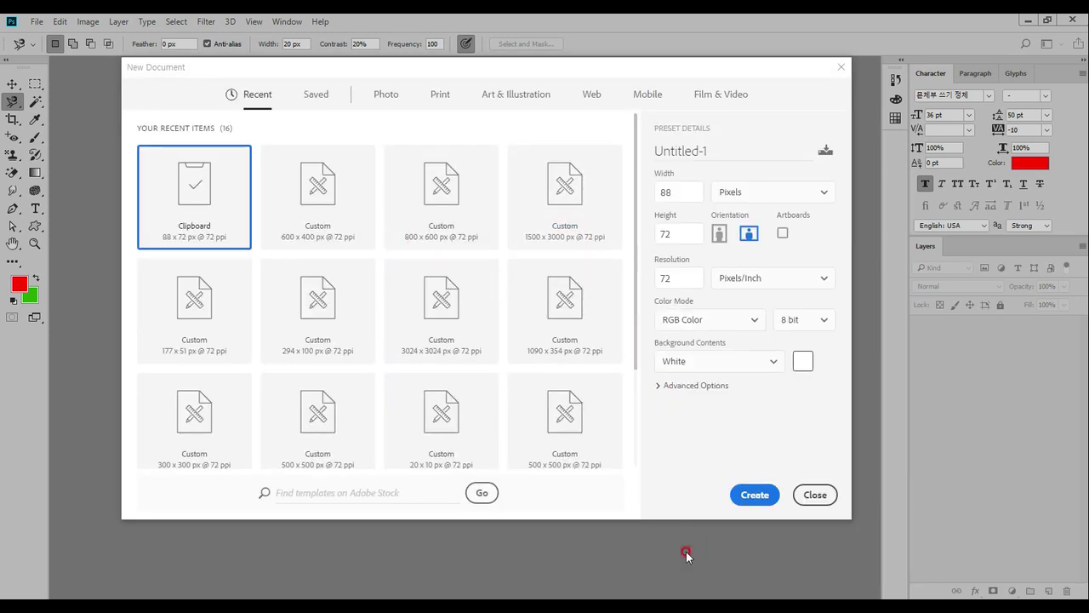
{"action": "key", "text": "alt+Tab"}
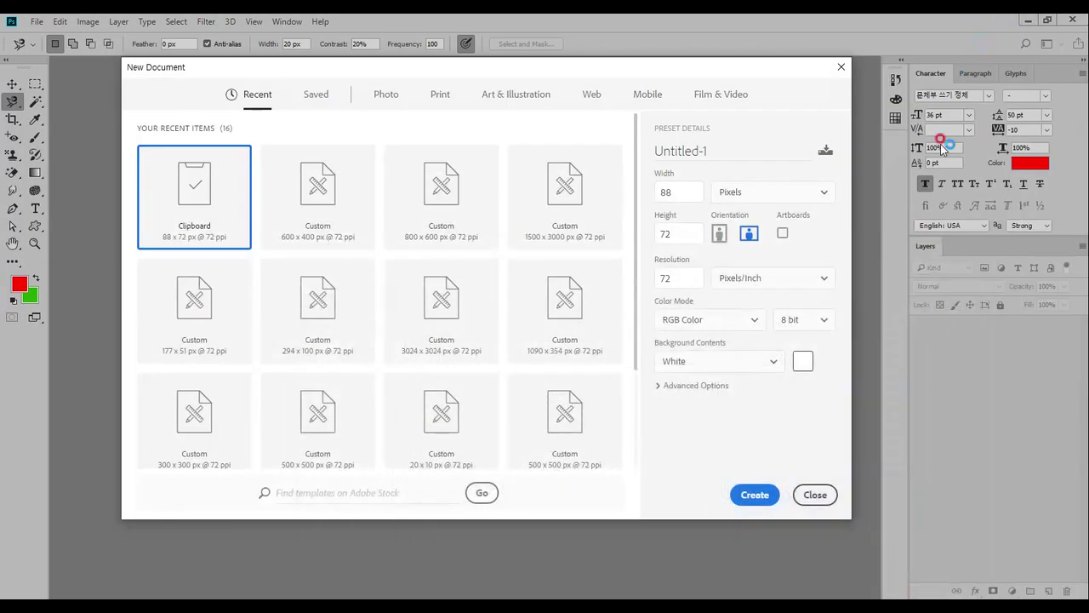
{"action": "left_click", "coordinate": [1011, 20]}
{"action": "left_click_drag", "start_coordinate": [678, 190], "coordinate": [638, 197]}
{"action": "type", "text": "400"}
{"action": "key", "text": "Tab"}
{"action": "type", "text": "6"}
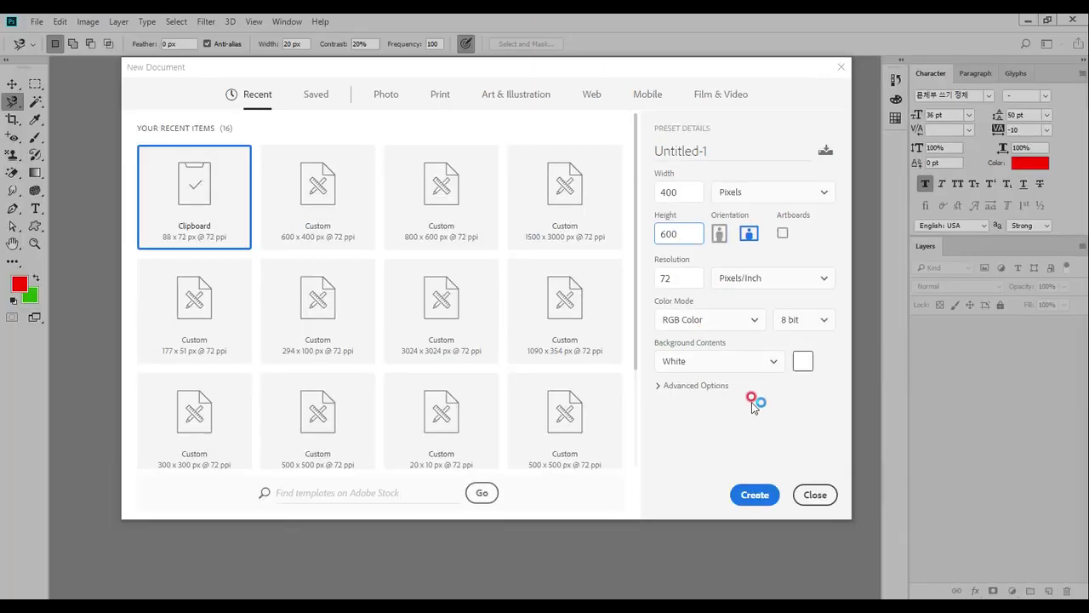
{"action": "left_click", "coordinate": [755, 495]}
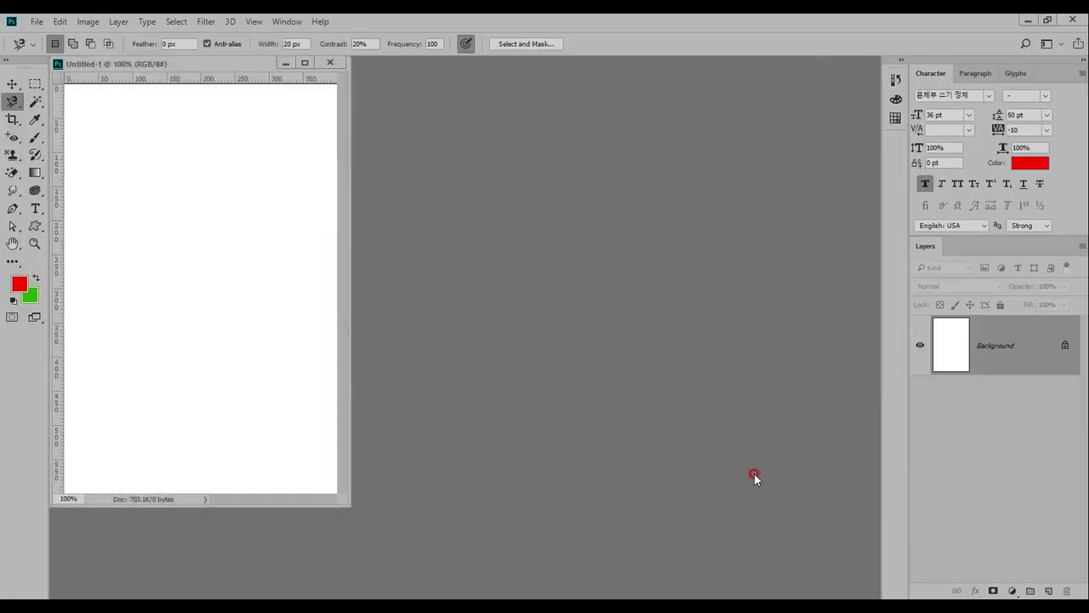
- Enlarge the blank document's window to leave space around the canvas at 110% zoom, and activate the Move tool
{"action": "left_click_drag", "start_coordinate": [234, 61], "coordinate": [243, 72]}
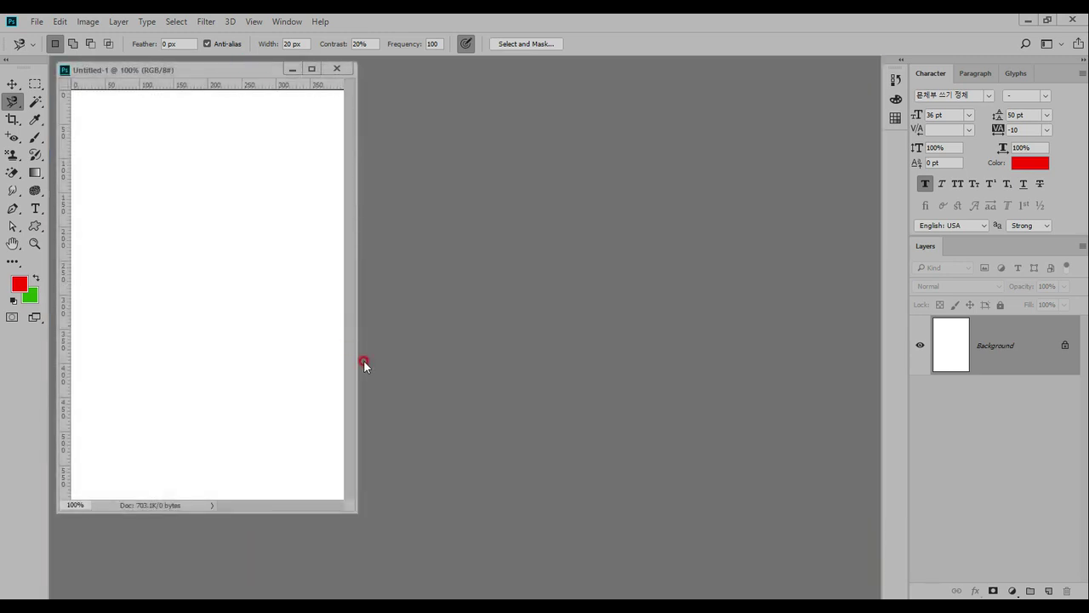
{"action": "left_click_drag", "start_coordinate": [356, 509], "coordinate": [560, 587]}
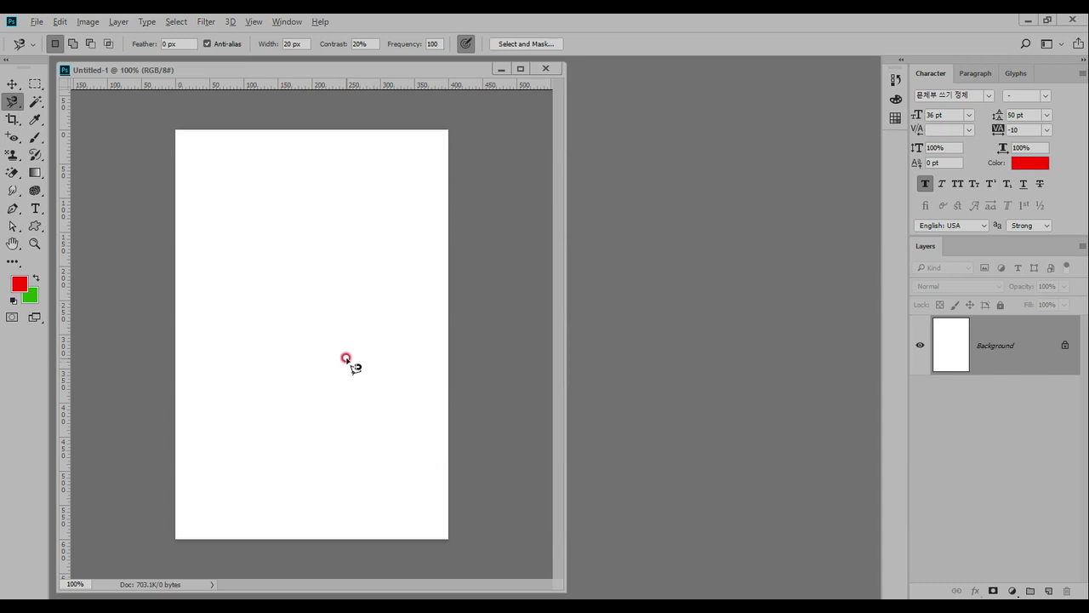
{"action": "scroll", "coordinate": [346, 357], "scroll_direction": "up", "scroll_amount": 1}
{"action": "scroll", "coordinate": [345, 358], "scroll_direction": "up", "scroll_amount": 3}
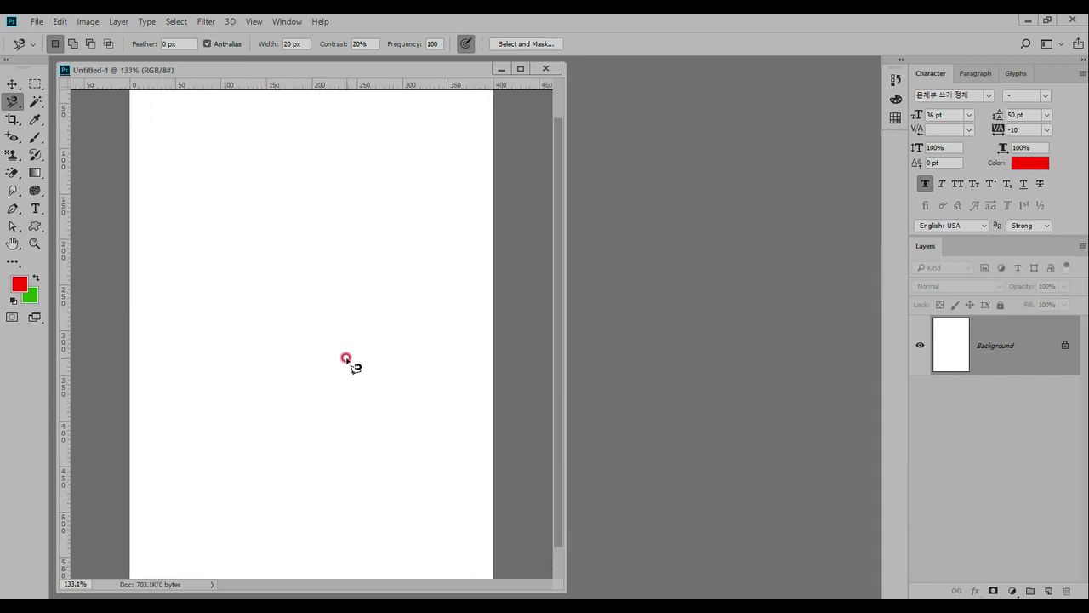
{"action": "scroll", "coordinate": [346, 357], "scroll_direction": "down", "scroll_amount": 2}
{"action": "scroll", "coordinate": [345, 357], "scroll_direction": "down", "scroll_amount": 1}
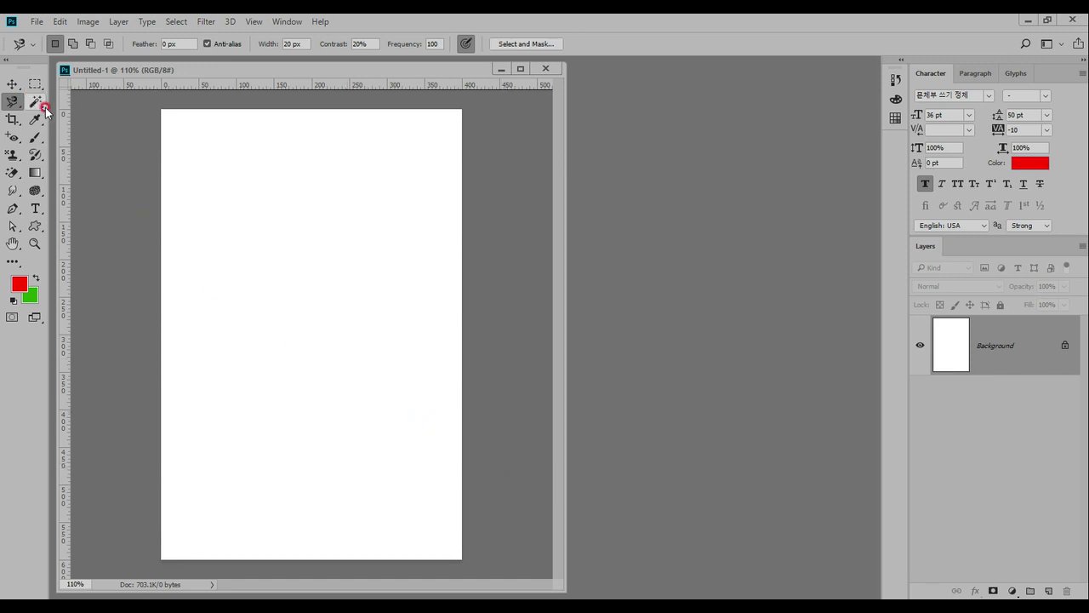
{"action": "key", "text": "v"}
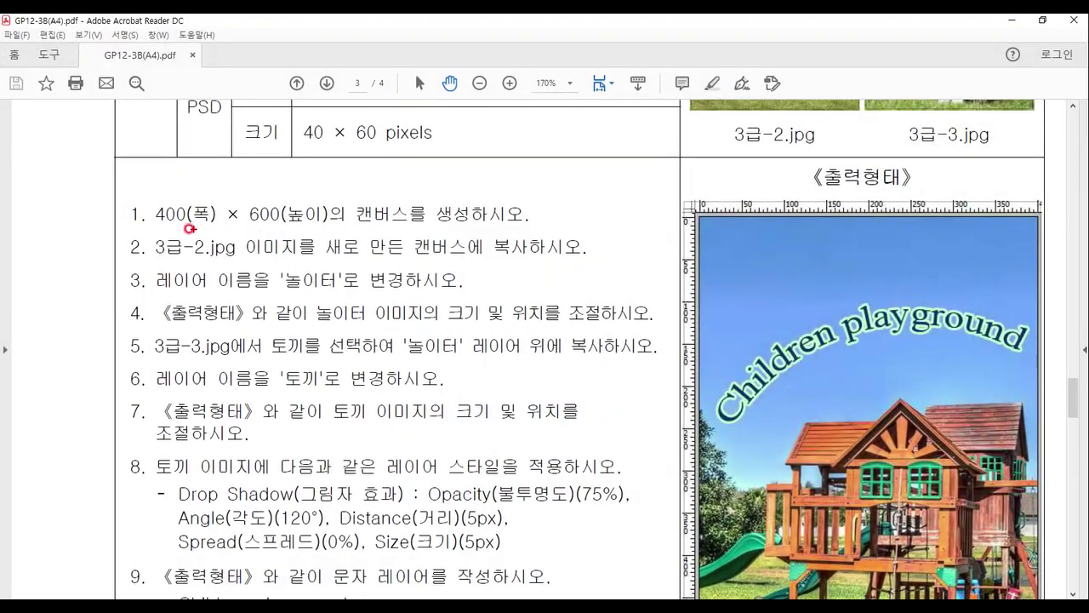
- In the exam PDF, mark the canvas instruction as done and review the next instruction and the required source images
{"action": "left_click_drag", "start_coordinate": [151, 218], "coordinate": [525, 217]}
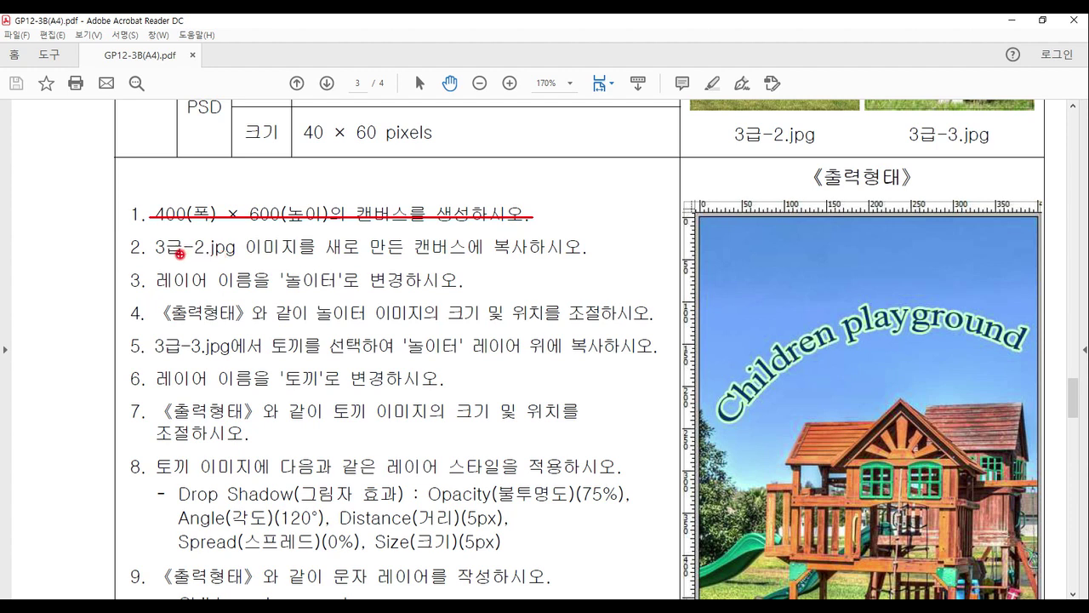
{"action": "left_click_drag", "start_coordinate": [173, 254], "coordinate": [524, 254]}
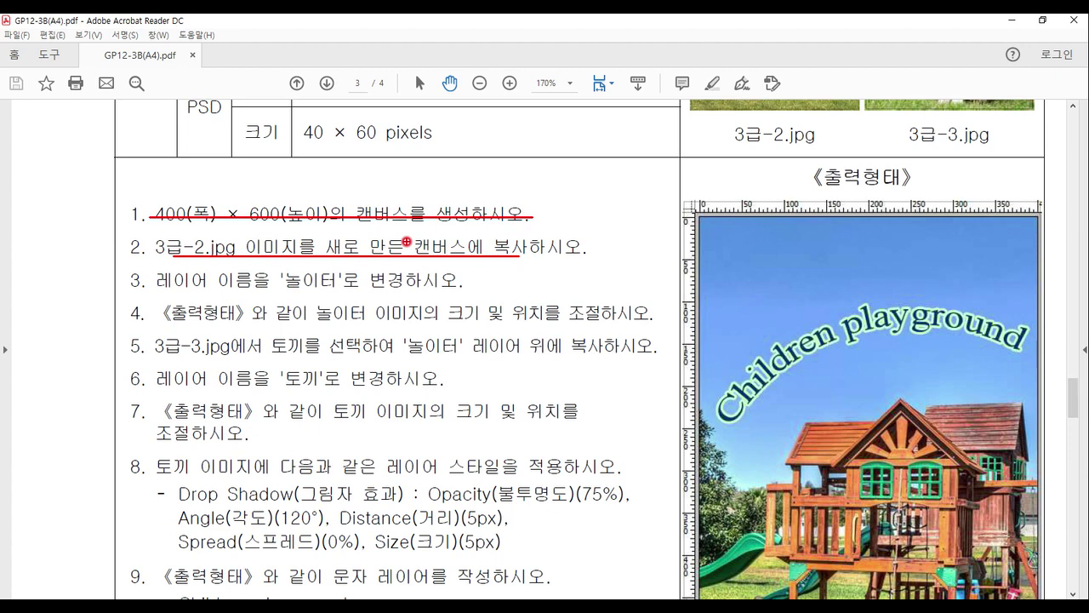
{"action": "key", "text": "Escape"}
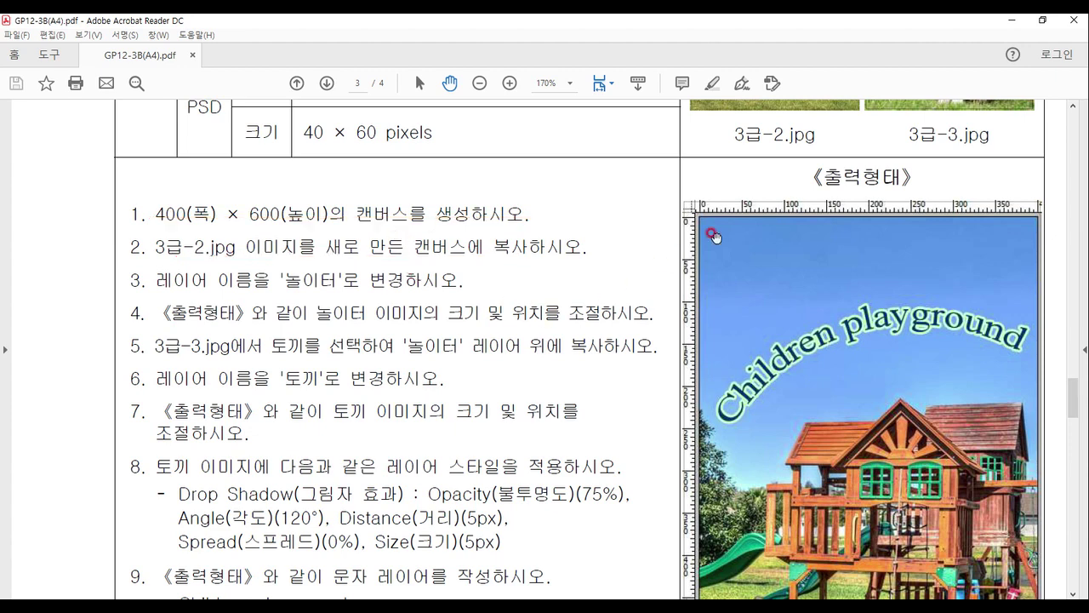
{"action": "scroll", "coordinate": [714, 235], "scroll_direction": "up", "scroll_amount": 5}
{"action": "mouse_move", "coordinate": [789, 276]}
{"action": "left_mouse_down"}
{"action": "mouse_move", "coordinate": [801, 309]}
{"action": "mouse_move", "coordinate": [854, 277]}
{"action": "left_mouse_up"}
{"action": "mouse_move", "coordinate": [955, 264]}
{"action": "left_mouse_down"}
{"action": "mouse_move", "coordinate": [960, 310]}
{"action": "mouse_move", "coordinate": [1021, 257]}
{"action": "left_mouse_up"}
{"action": "key", "text": "Escape"}
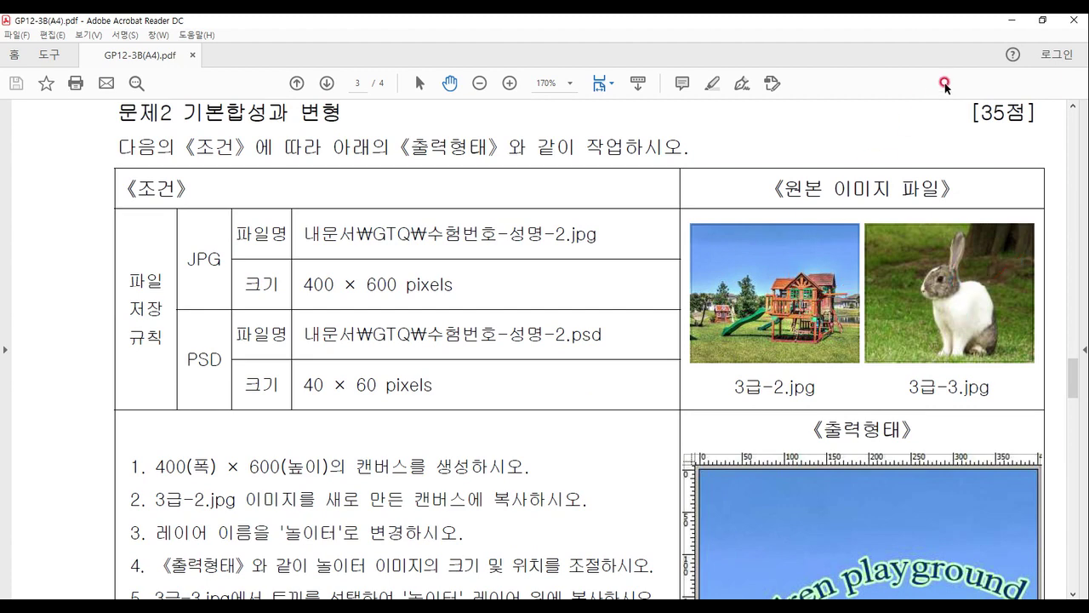
- Return to Photoshop and browse for files to open in the GTQ exam's 소스파일 folder, shown as large icons
{"action": "left_click", "coordinate": [1014, 20]}
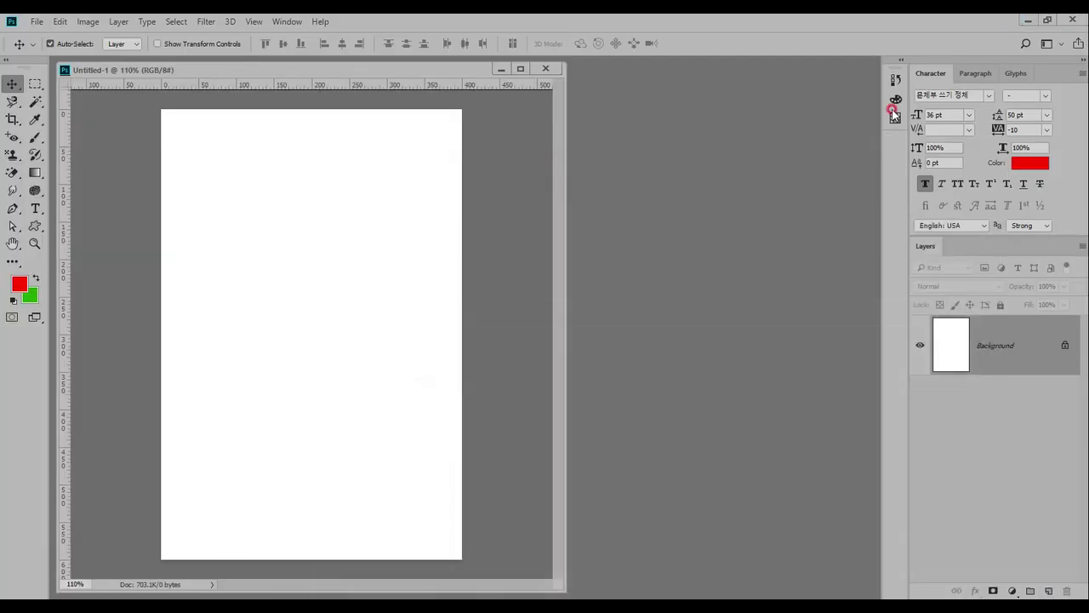
{"action": "double_click", "coordinate": [618, 267]}
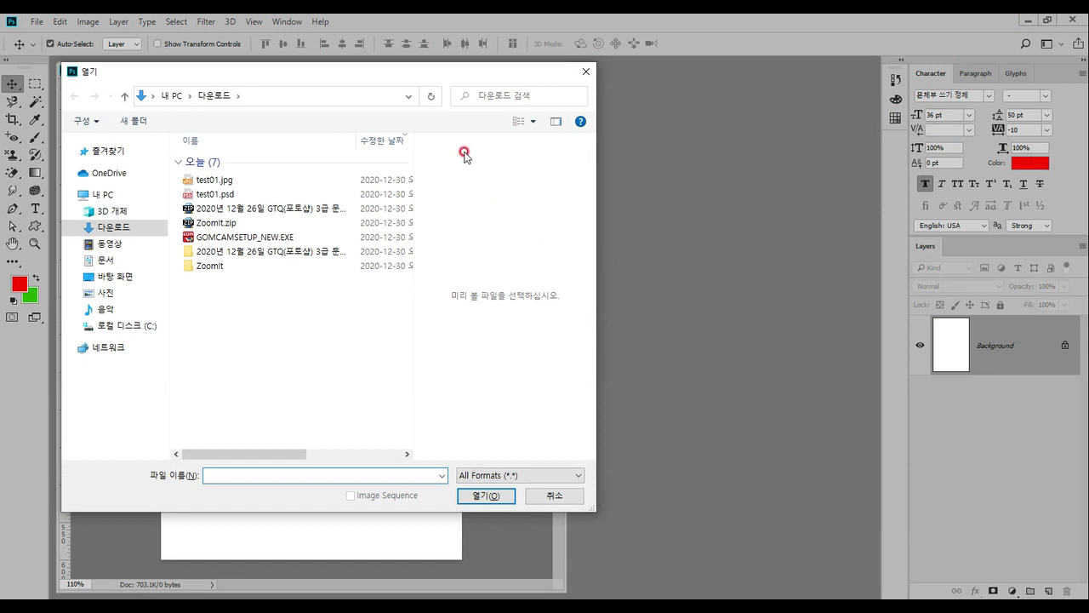
{"action": "left_click_drag", "start_coordinate": [368, 76], "coordinate": [822, 86]}
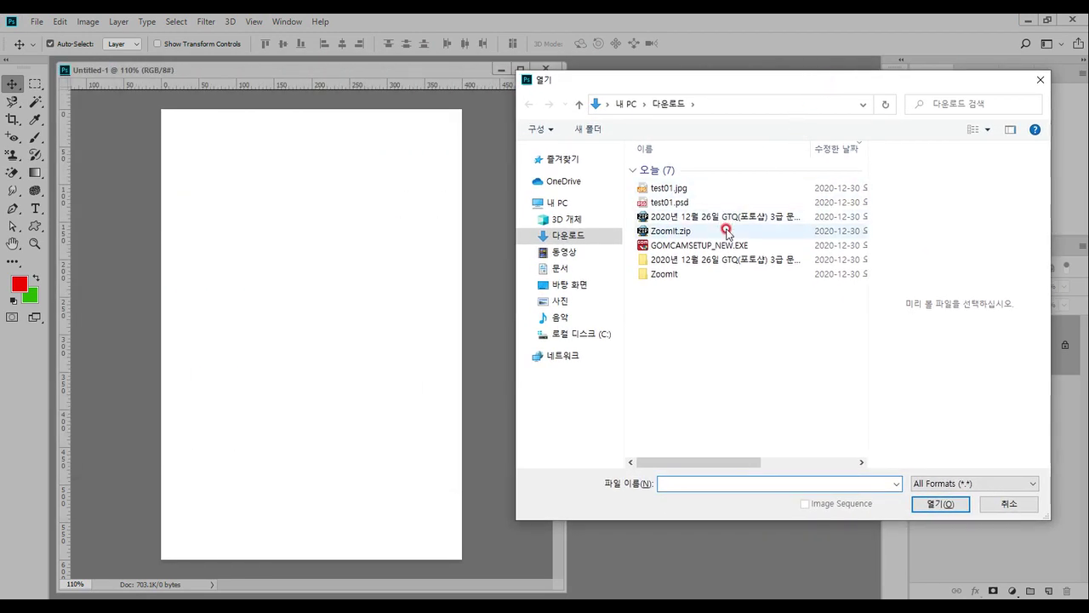
{"action": "double_click", "coordinate": [719, 260]}
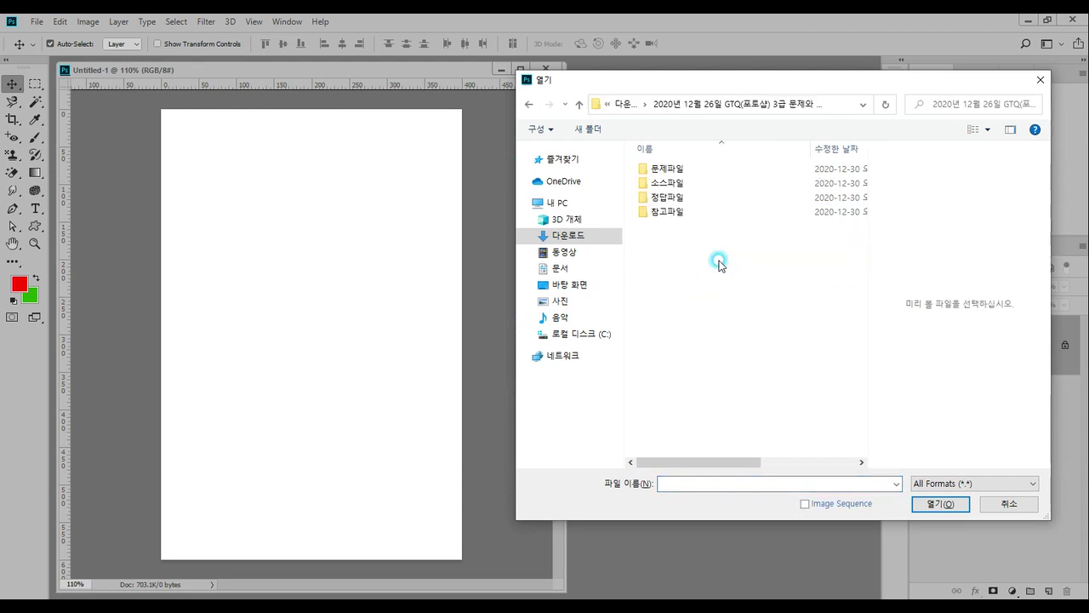
{"action": "left_click", "coordinate": [710, 184]}
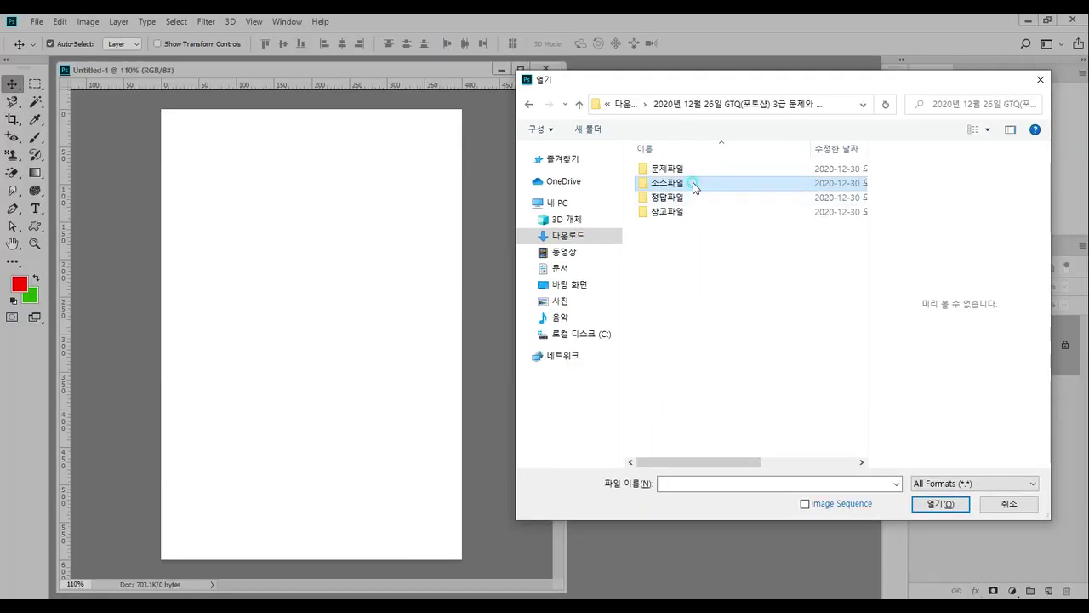
{"action": "double_click", "coordinate": [694, 189]}
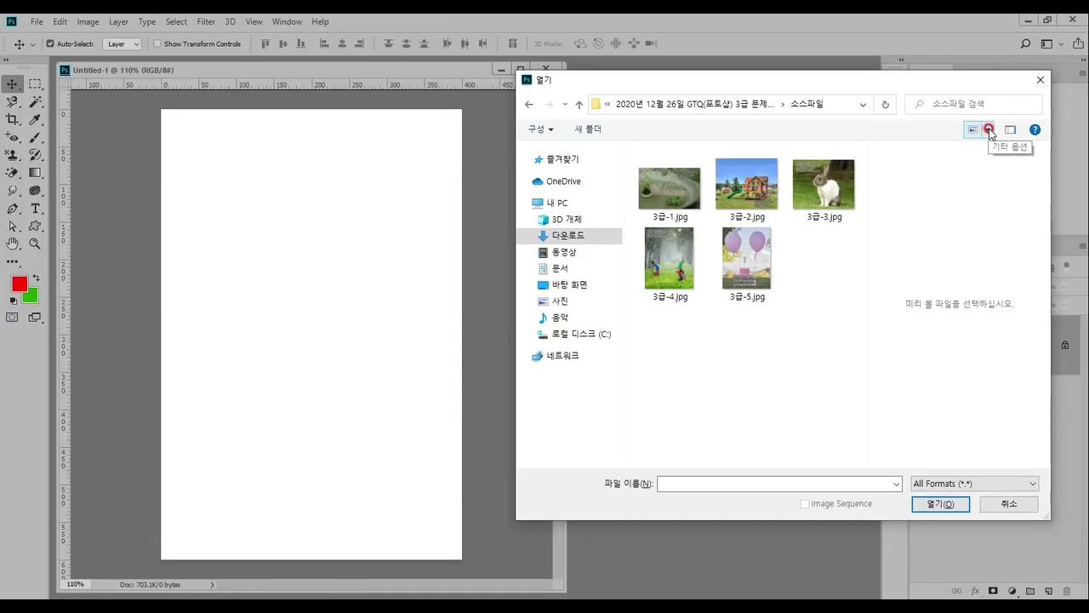
{"action": "left_click", "coordinate": [910, 124]}
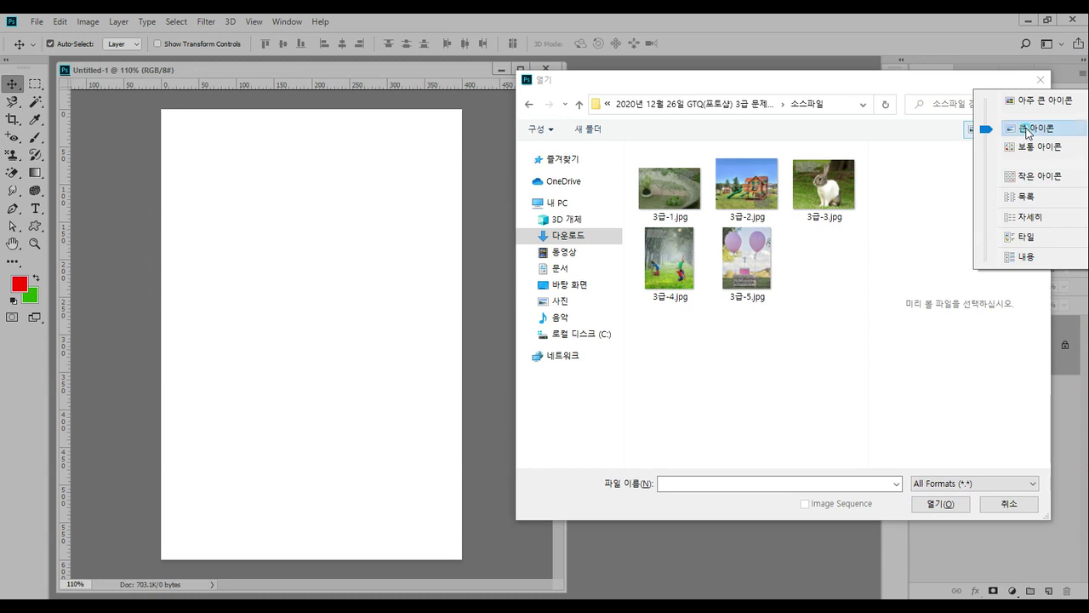
{"action": "left_click", "coordinate": [1027, 128]}
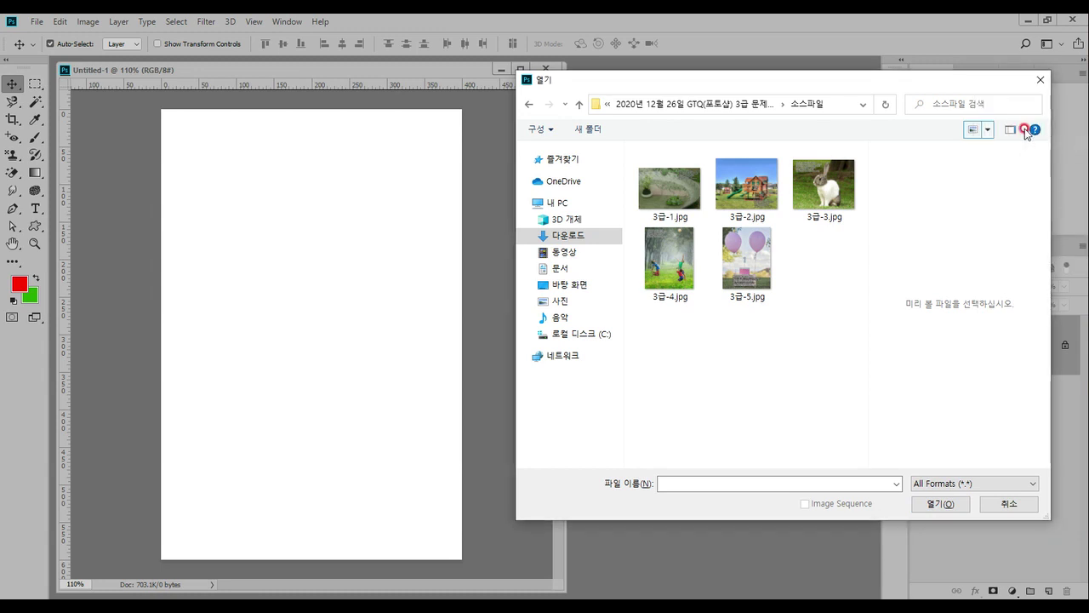
- Open the source images 3급-2.jpg and 3급-3.jpg together
{"action": "left_click", "coordinate": [753, 202]}
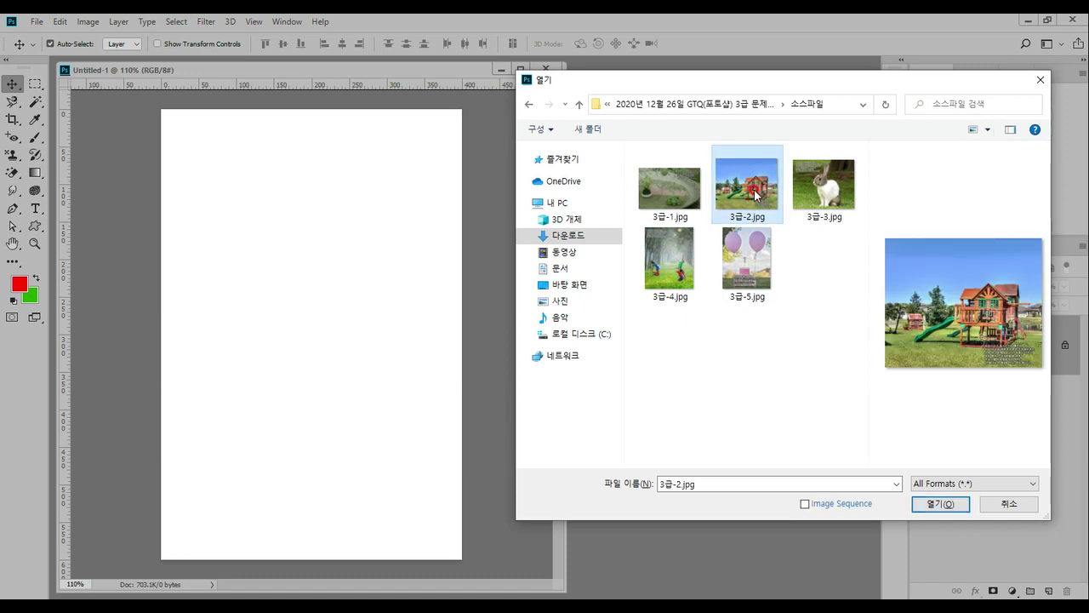
{"action": "left_click", "coordinate": [817, 189]}
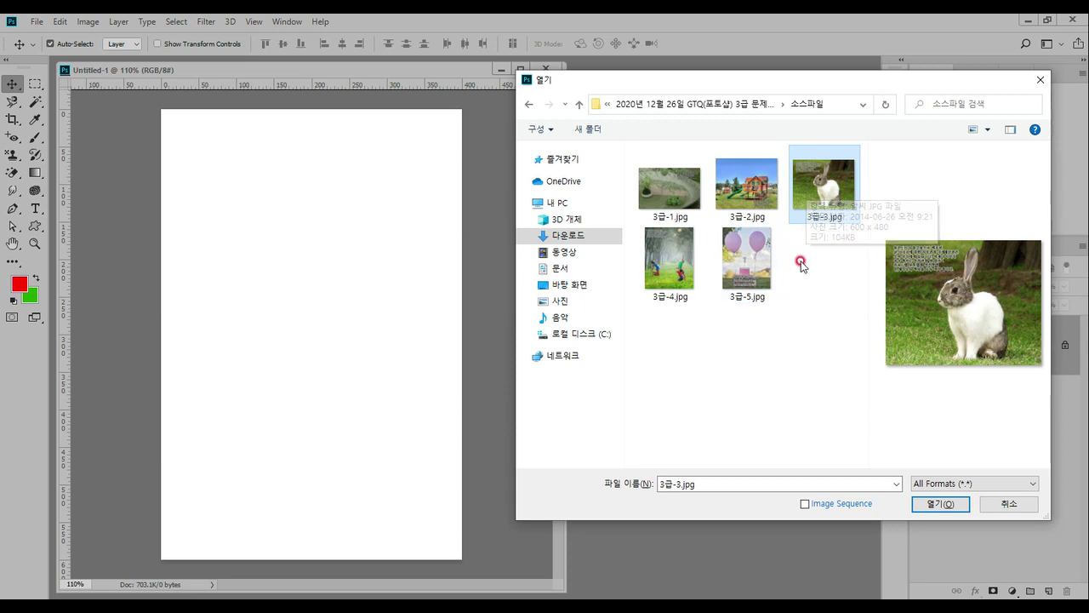
{"action": "left_click", "coordinate": [755, 196]}
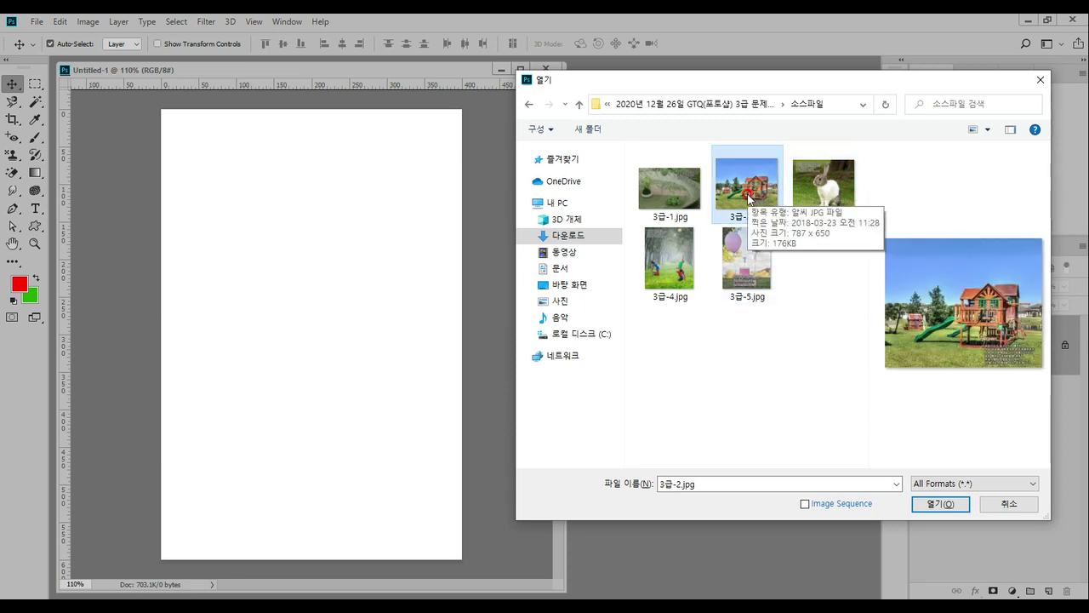
{"action": "left_click", "coordinate": [834, 183], "text": "ctrl"}
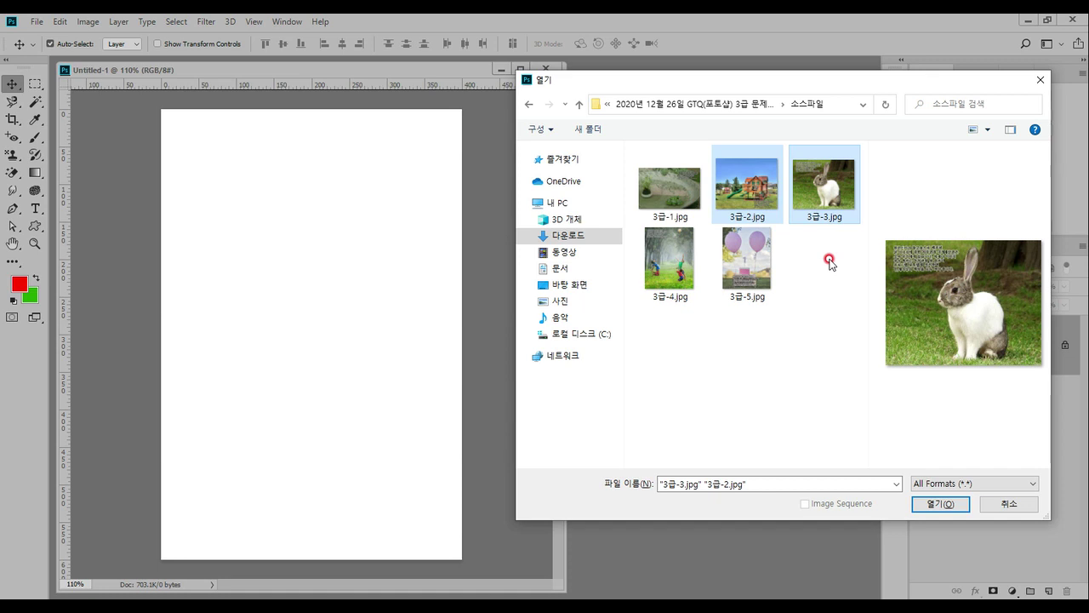
{"action": "left_click", "coordinate": [951, 504]}
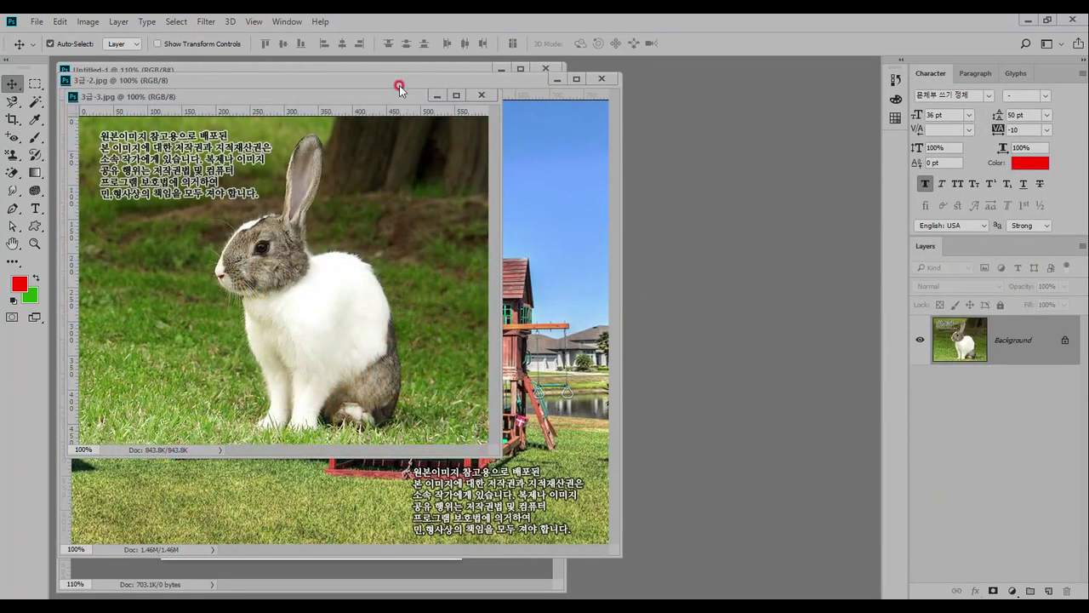
- Spread the two source image windows apart and copy the 3급-2.jpg playground image onto the blank canvas
{"action": "left_click_drag", "start_coordinate": [360, 97], "coordinate": [689, 214]}
{"action": "left_click_drag", "start_coordinate": [422, 75], "coordinate": [679, 88]}
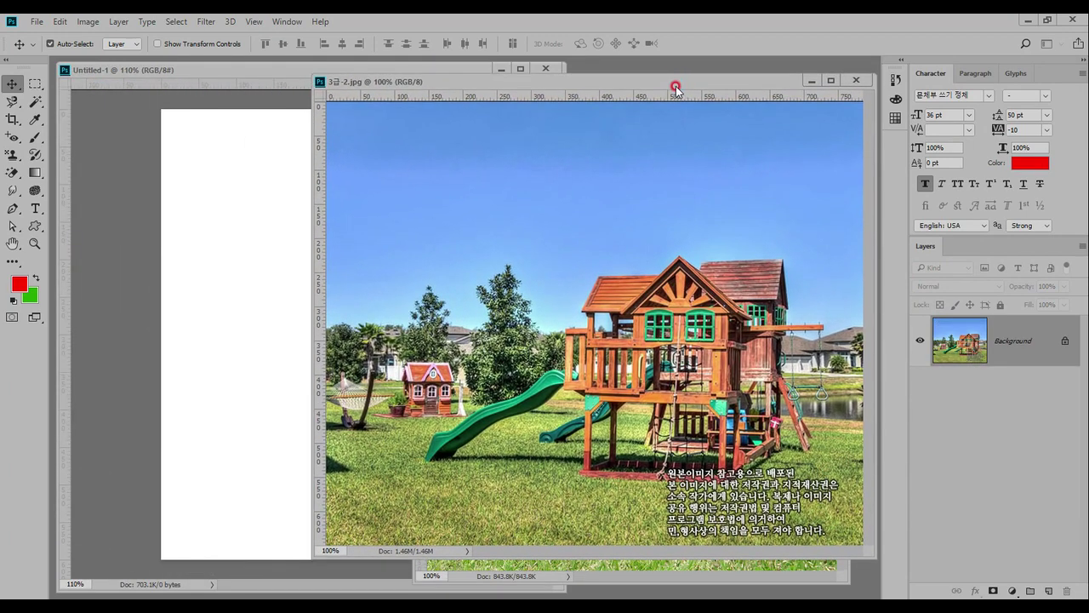
{"action": "mouse_move", "coordinate": [746, 376]}
{"action": "left_mouse_down"}
{"action": "mouse_move", "coordinate": [633, 495]}
{"action": "mouse_move", "coordinate": [502, 406]}
{"action": "mouse_move", "coordinate": [742, 366]}
{"action": "left_mouse_up"}
{"action": "mouse_move", "coordinate": [587, 387]}
{"action": "left_mouse_down"}
{"action": "mouse_move", "coordinate": [553, 349]}
{"action": "mouse_move", "coordinate": [218, 332]}
{"action": "mouse_move", "coordinate": [236, 308]}
{"action": "mouse_move", "coordinate": [274, 349]}
{"action": "left_mouse_up"}
{"action": "right_click", "coordinate": [292, 348]}
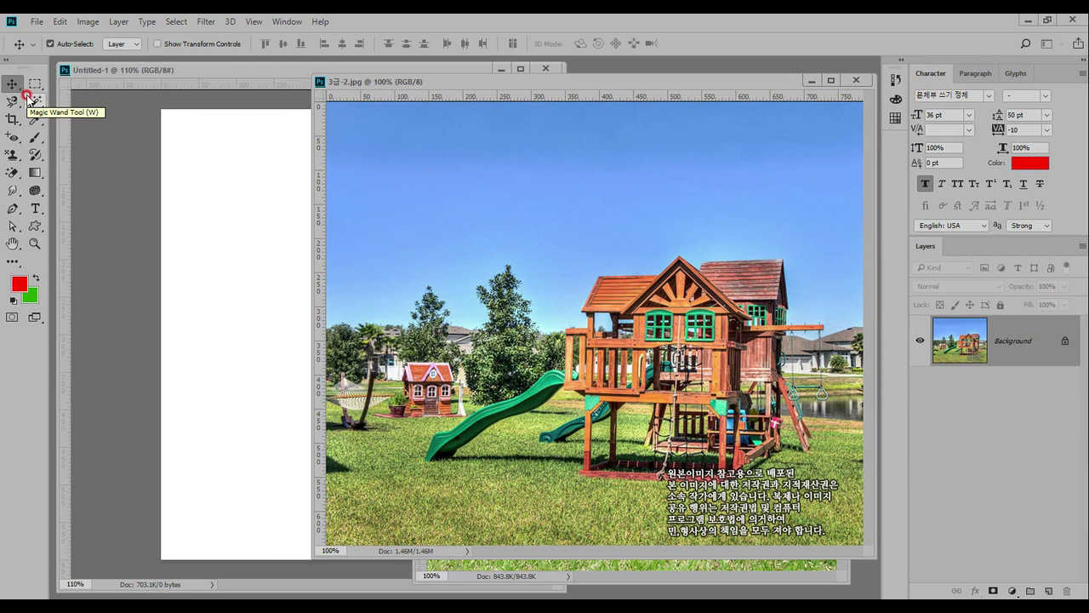
{"action": "key", "text": "ctrl"}
{"action": "mouse_move", "coordinate": [547, 254]}
{"action": "left_mouse_down"}
{"action": "mouse_move", "coordinate": [564, 274]}
{"action": "mouse_move", "coordinate": [367, 293]}
{"action": "mouse_move", "coordinate": [243, 275]}
{"action": "mouse_move", "coordinate": [259, 303]}
{"action": "left_mouse_up"}
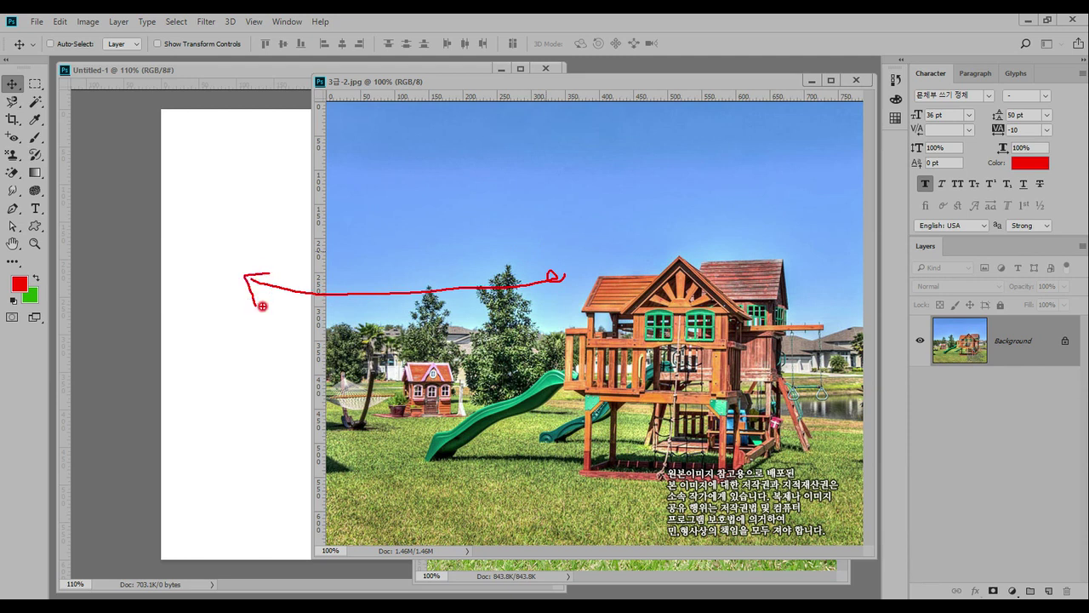
{"action": "key", "text": "Escape"}
{"action": "mouse_move", "coordinate": [567, 309]}
{"action": "left_mouse_down"}
{"action": "mouse_move", "coordinate": [381, 321]}
{"action": "mouse_move", "coordinate": [255, 312]}
{"action": "left_mouse_up"}
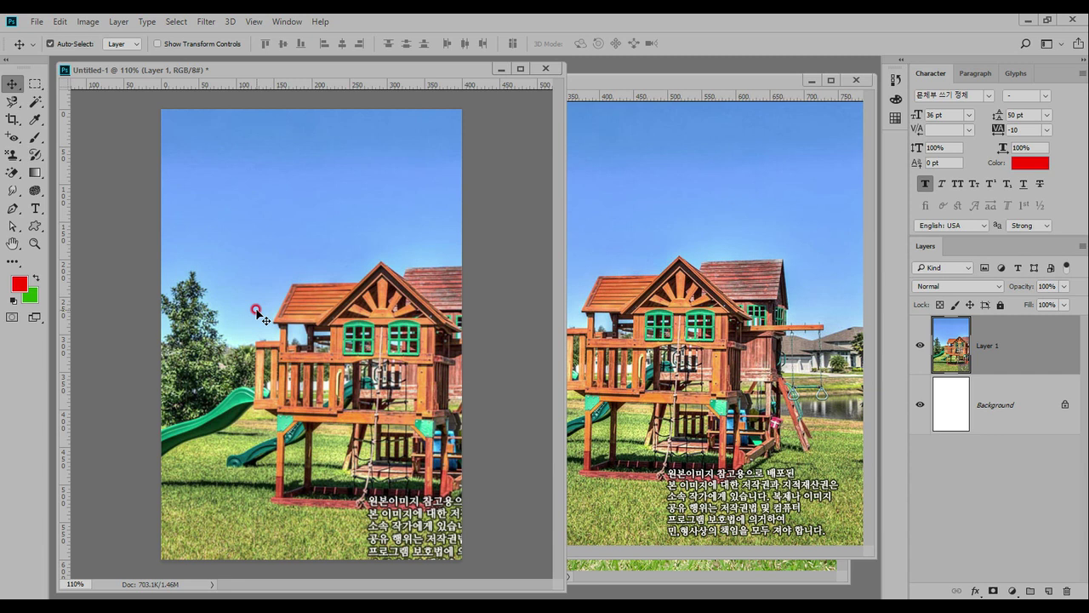
- Scale the playground layer down to about 92% and fit it to the canvas like the exam's sample output
{"action": "key", "text": "ctrl+t"}
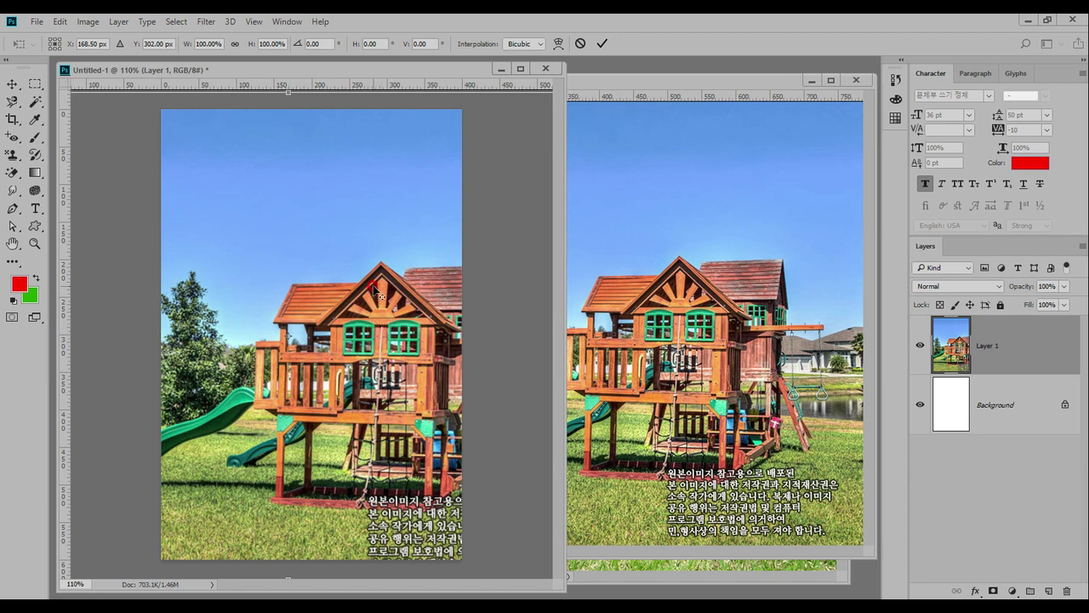
{"action": "scroll", "coordinate": [376, 288], "scroll_direction": "down", "scroll_amount": 3}
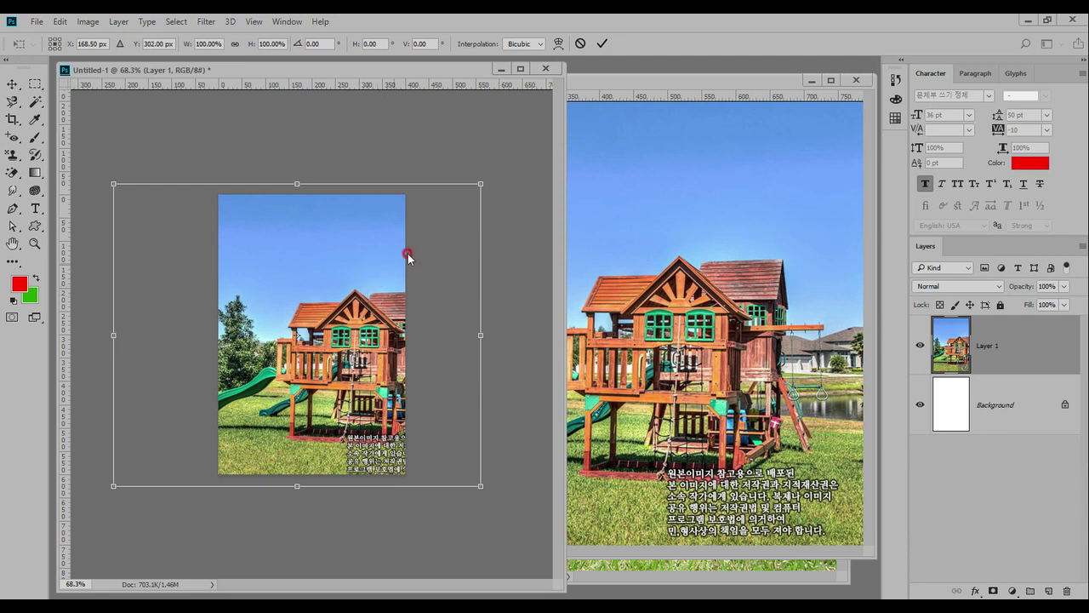
{"action": "left_click_drag", "start_coordinate": [506, 174], "coordinate": [489, 201]}
{"action": "left_click_drag", "start_coordinate": [501, 464], "coordinate": [487, 489]}
{"action": "mouse_move", "coordinate": [128, 492]}
{"action": "left_mouse_down"}
{"action": "mouse_move", "coordinate": [99, 469]}
{"action": "mouse_move", "coordinate": [132, 475]}
{"action": "left_mouse_up"}
{"action": "mouse_move", "coordinate": [139, 182]}
{"action": "left_mouse_down"}
{"action": "mouse_move", "coordinate": [124, 199]}
{"action": "mouse_move", "coordinate": [128, 189]}
{"action": "left_mouse_up"}
{"action": "left_click_drag", "start_coordinate": [481, 183], "coordinate": [446, 201]}
{"action": "left_click_drag", "start_coordinate": [366, 237], "coordinate": [365, 227]}
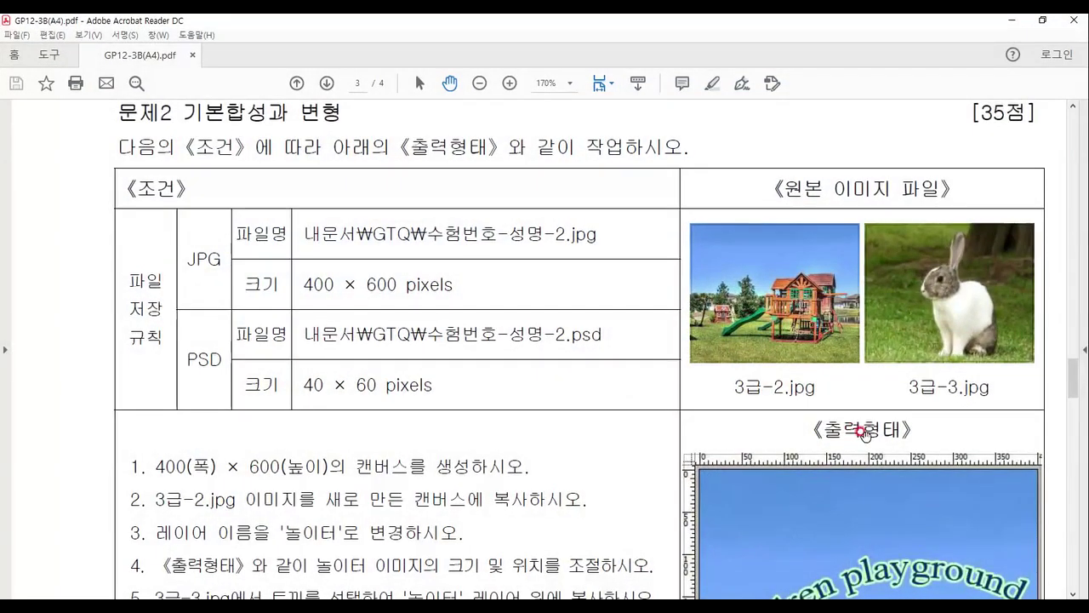
{"action": "scroll", "coordinate": [863, 432], "scroll_direction": "down", "scroll_amount": 8}
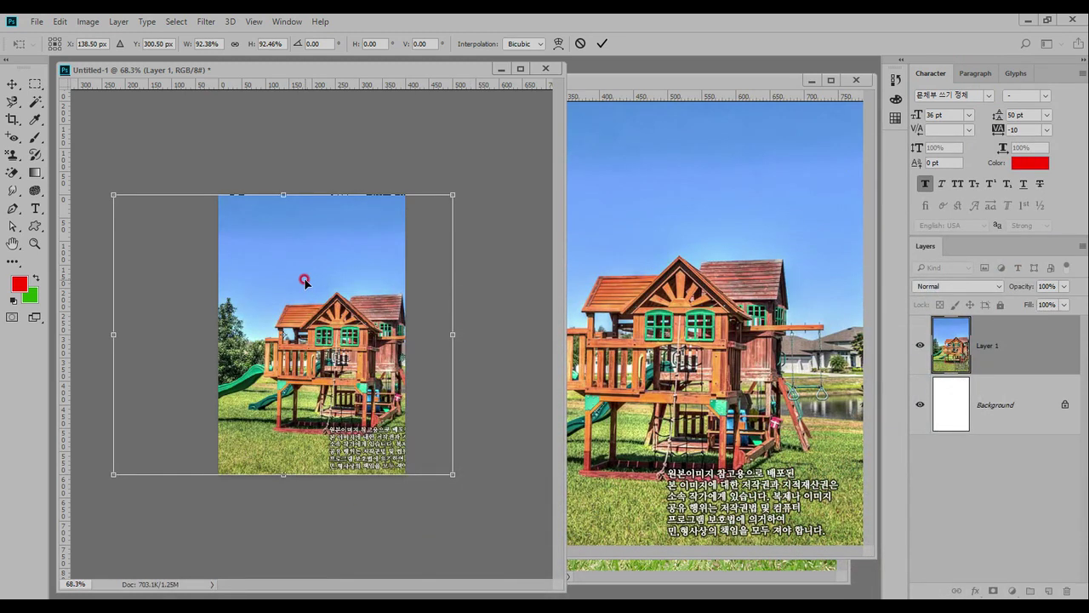
{"action": "key", "text": "Return"}
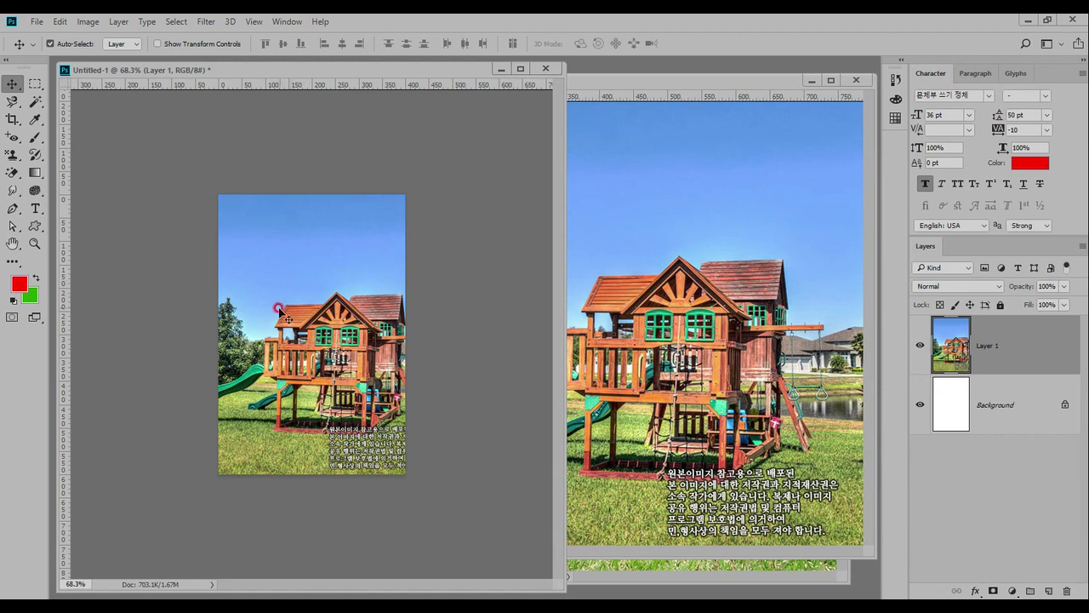
- In the exam PDF, go back to the numbered instructions and review instruction 3 about the layer name
{"action": "key", "text": "ctrl+plus"}
{"action": "scroll", "coordinate": [328, 337], "scroll_direction": "up", "scroll_amount": 3}
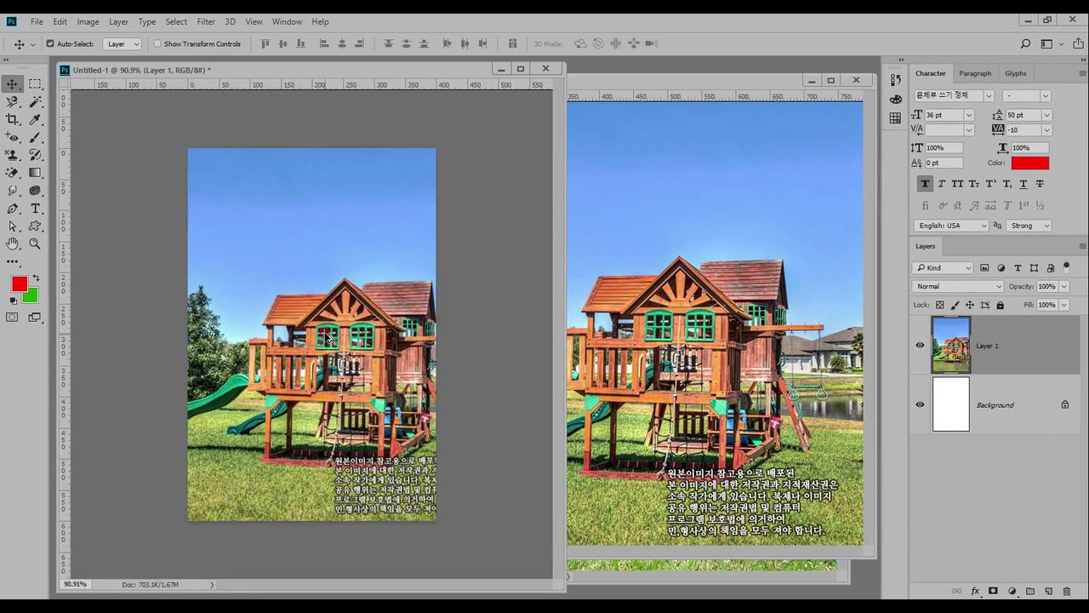
{"action": "scroll", "coordinate": [328, 337], "scroll_direction": "down", "scroll_amount": 1}
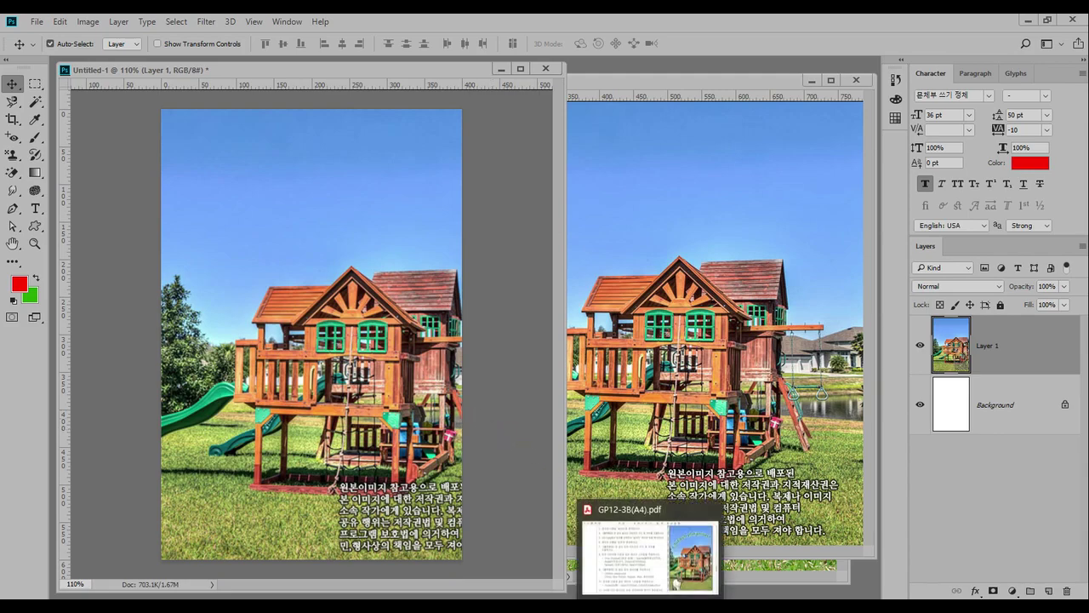
{"action": "left_click", "coordinate": [655, 558]}
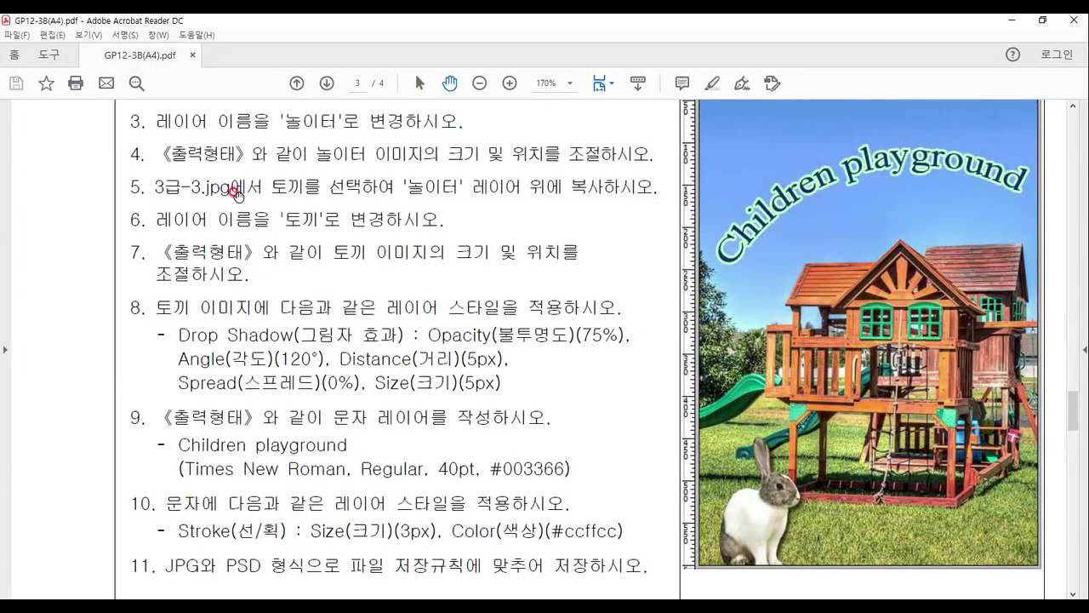
{"action": "scroll", "coordinate": [317, 161], "scroll_direction": "up", "scroll_amount": 3}
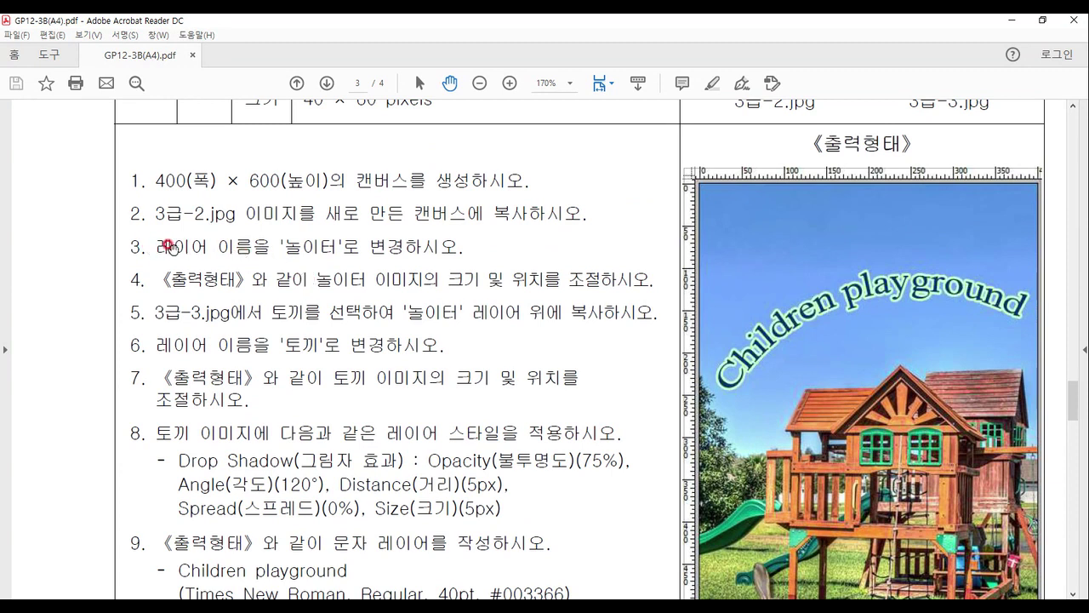
{"action": "left_click_drag", "start_coordinate": [158, 257], "coordinate": [461, 256]}
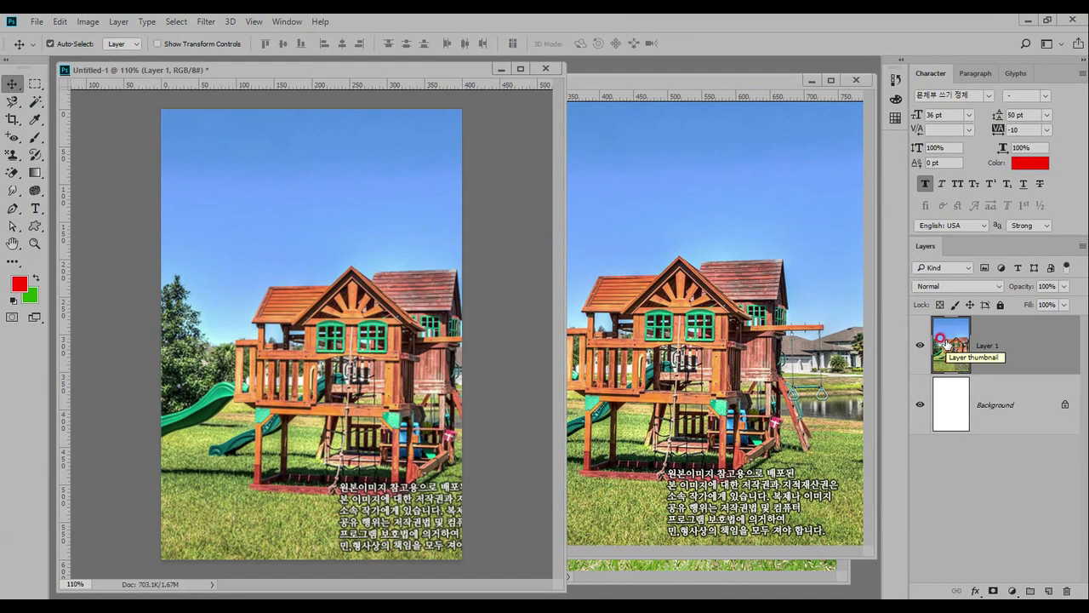
- Return to Photoshop and rename the playground image layer as 놀이터
{"action": "key", "text": "ctrl"}
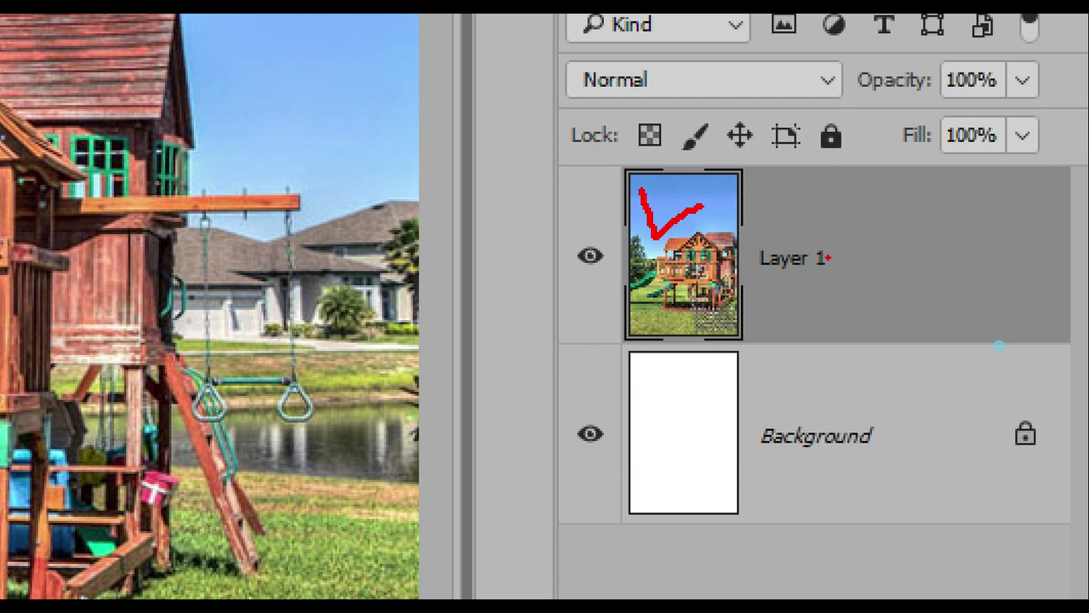
{"action": "mouse_move", "coordinate": [829, 255]}
{"action": "left_mouse_down"}
{"action": "mouse_move", "coordinate": [750, 294]}
{"action": "mouse_move", "coordinate": [791, 218]}
{"action": "mouse_move", "coordinate": [827, 281]}
{"action": "left_mouse_up"}
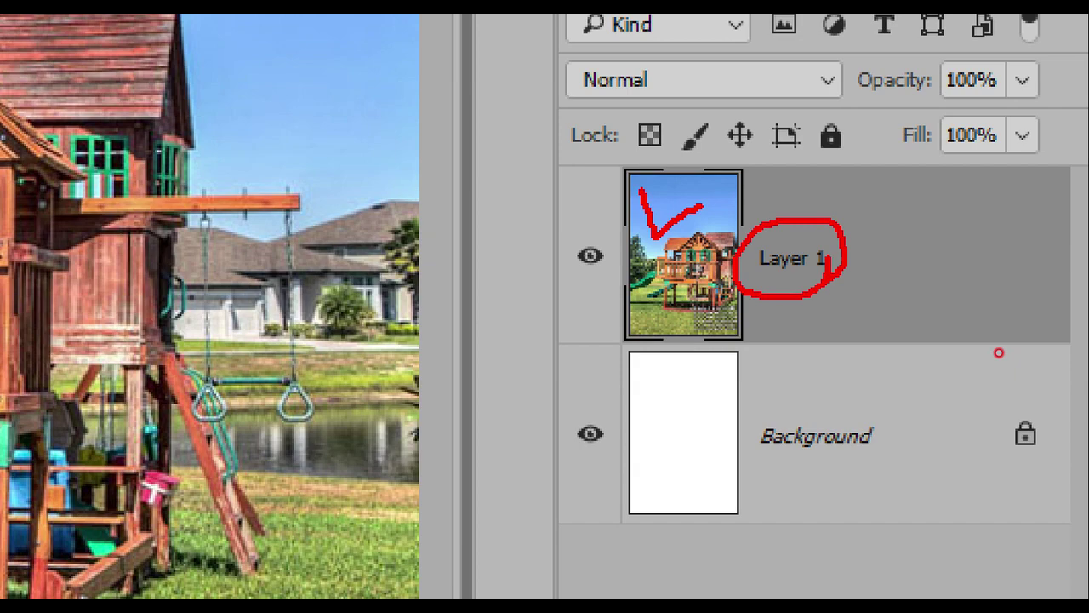
{"action": "mouse_move", "coordinate": [851, 233]}
{"action": "left_mouse_down"}
{"action": "mouse_move", "coordinate": [855, 259]}
{"action": "mouse_move", "coordinate": [903, 228]}
{"action": "left_mouse_up"}
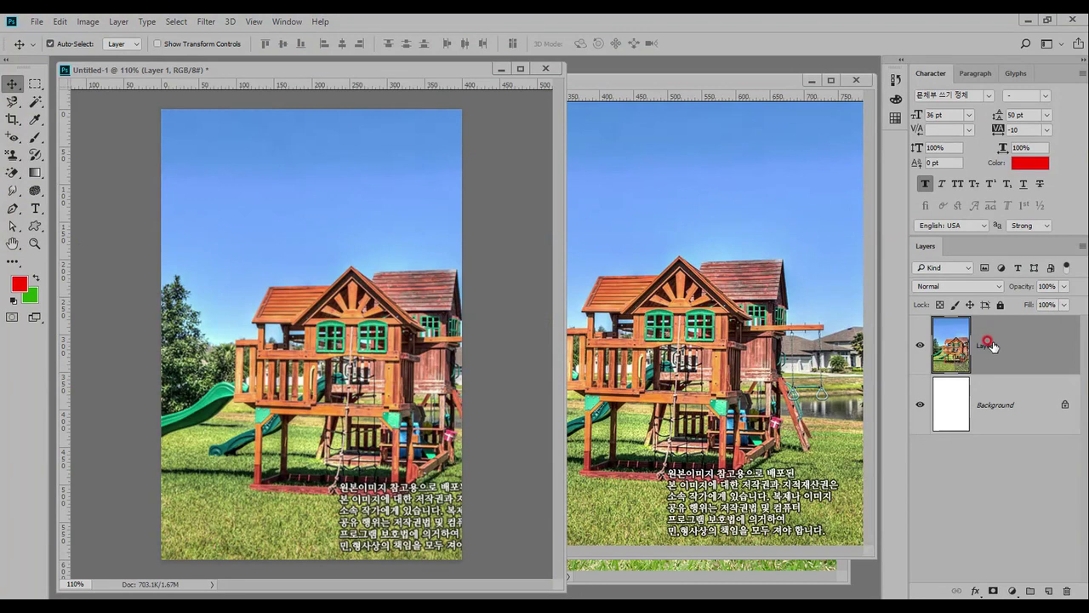
{"action": "double_click", "coordinate": [791, 251]}
{"action": "key", "text": "BackSpace"}
{"action": "type", "text": "ㅌ놀이터"}
{"action": "key", "text": "Return"}
- Examine the thumbnail size options available for the layer list without changing them
{"action": "key", "text": "ctrl"}
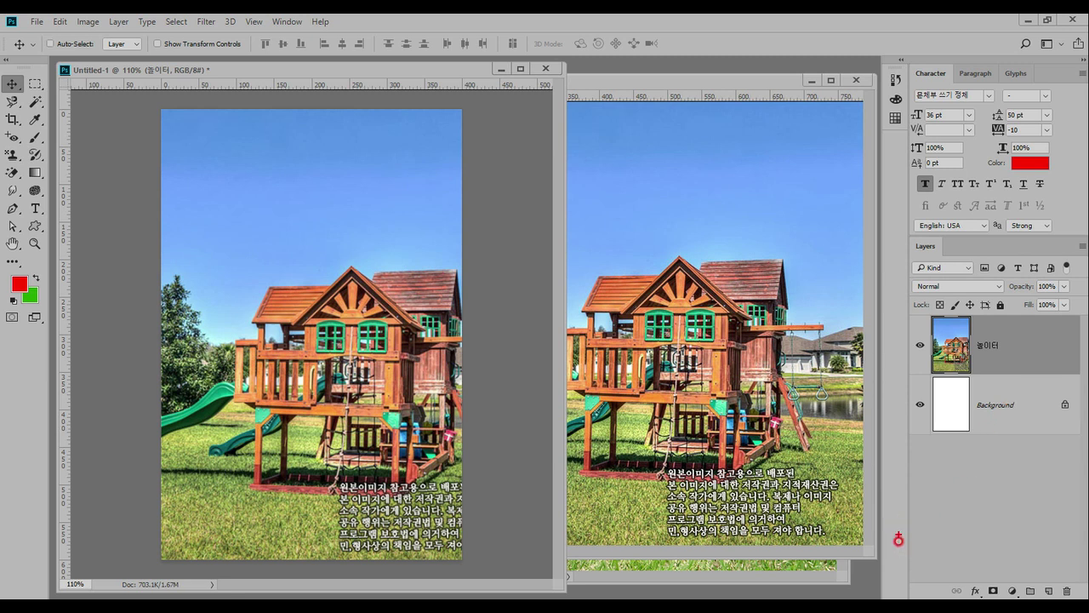
{"action": "left_click_drag", "start_coordinate": [929, 445], "coordinate": [1025, 538]}
{"action": "left_click_drag", "start_coordinate": [979, 451], "coordinate": [941, 491]}
{"action": "left_click_drag", "start_coordinate": [1004, 436], "coordinate": [955, 504]}
{"action": "left_click_drag", "start_coordinate": [1039, 468], "coordinate": [987, 541]}
{"action": "left_click_drag", "start_coordinate": [1055, 491], "coordinate": [1015, 553]}
{"action": "left_click_drag", "start_coordinate": [1074, 516], "coordinate": [1043, 547]}
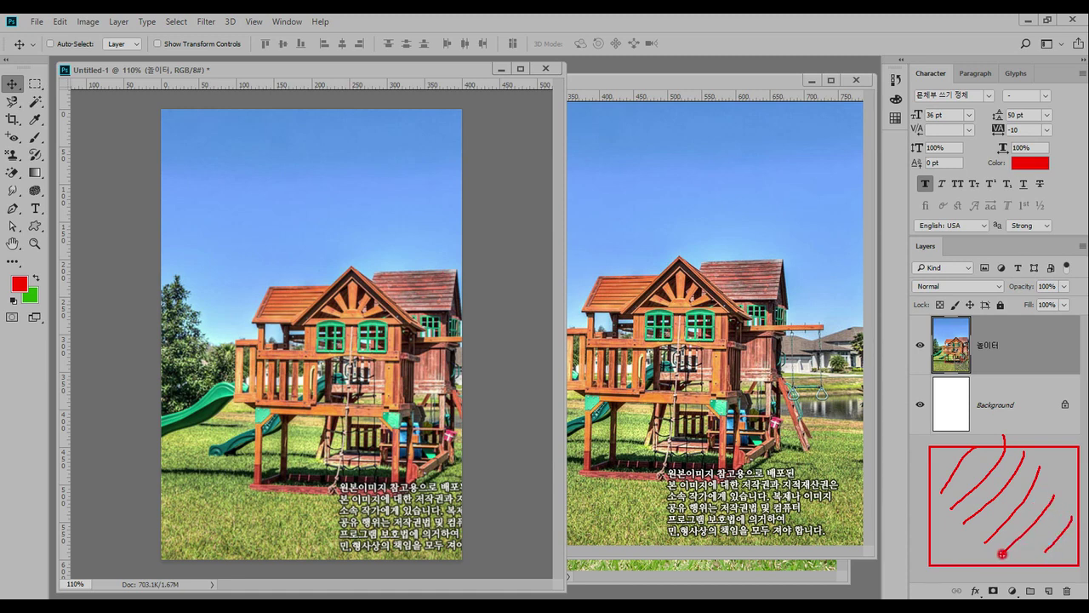
{"action": "right_click", "coordinate": [1004, 549]}
{"action": "right_click", "coordinate": [981, 503]}
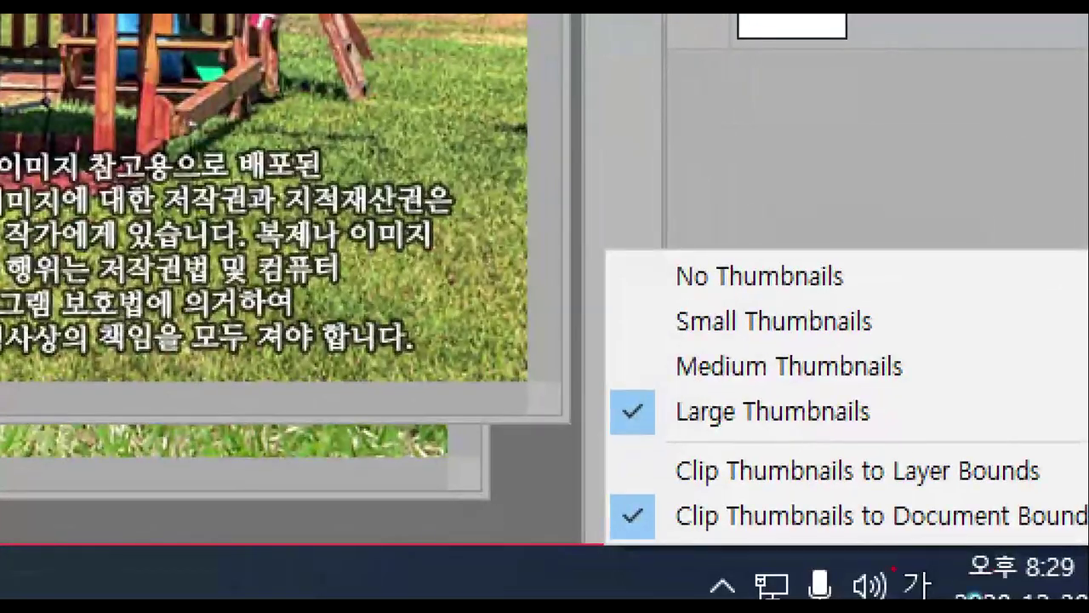
{"action": "left_click_drag", "start_coordinate": [684, 295], "coordinate": [865, 294]}
{"action": "left_click_drag", "start_coordinate": [678, 335], "coordinate": [783, 334]}
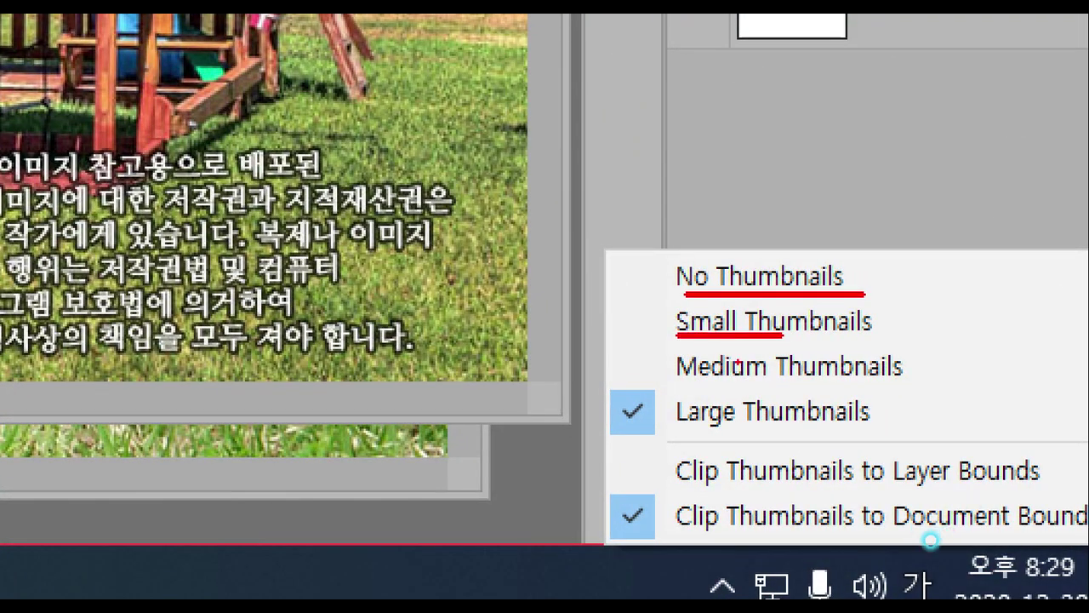
{"action": "left_click_drag", "start_coordinate": [696, 387], "coordinate": [762, 387]}
{"action": "left_click_drag", "start_coordinate": [682, 432], "coordinate": [870, 430]}
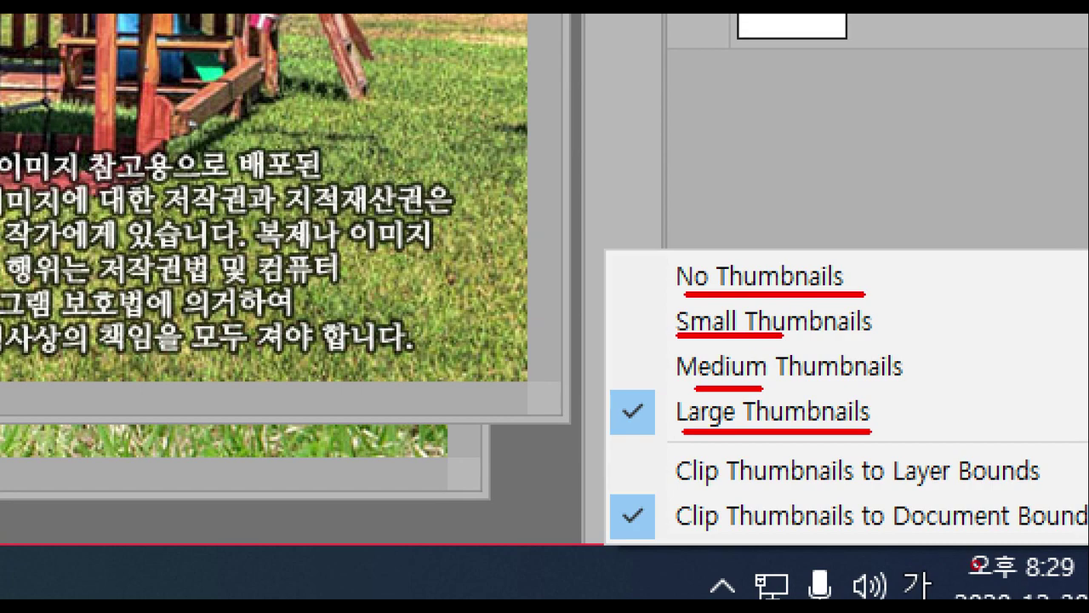
{"action": "key", "text": "Escape"}
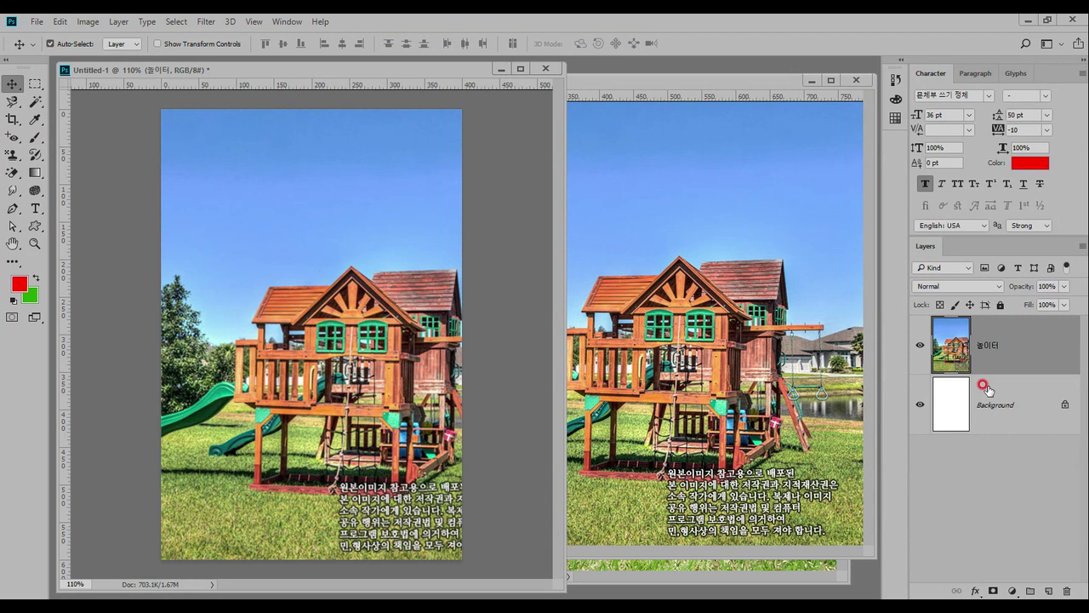
- Set the layer list to Medium Thumbnails and deselect the 놀이터 layer
{"action": "right_click", "coordinate": [958, 473]}
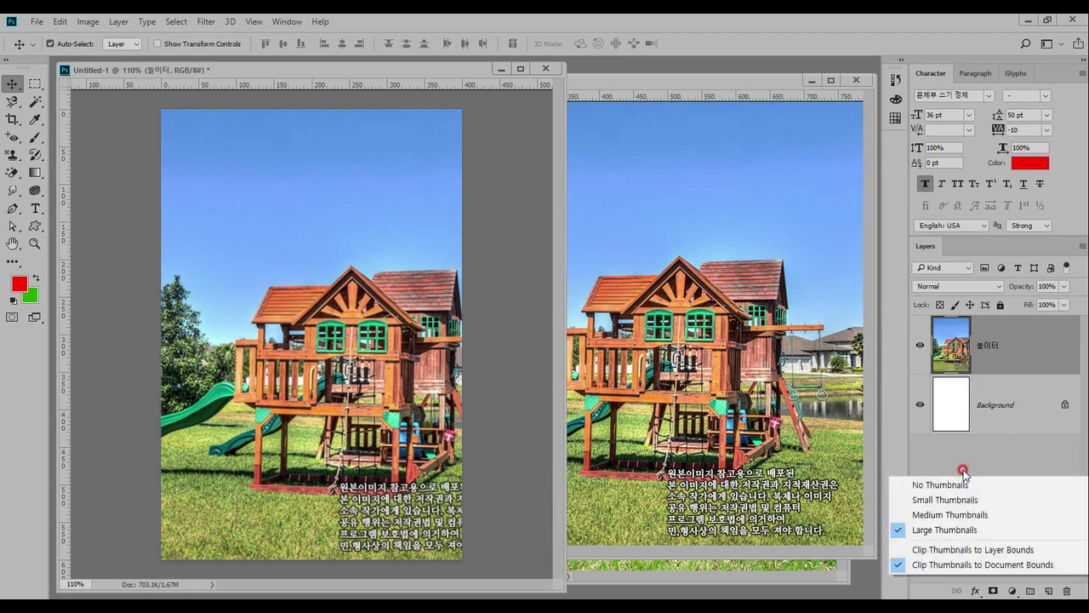
{"action": "left_click", "coordinate": [954, 517]}
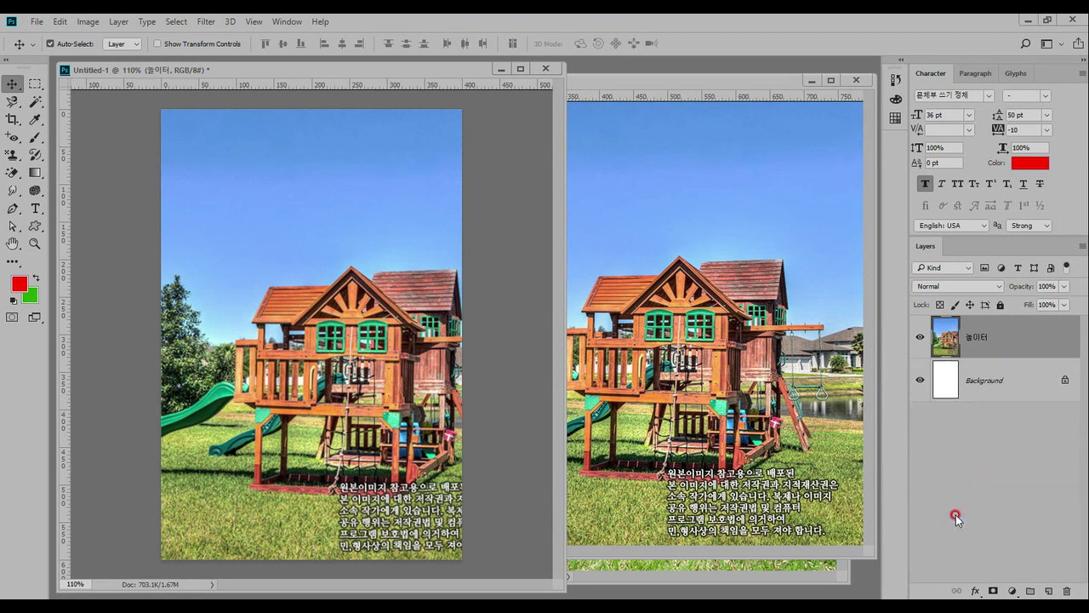
{"action": "left_click", "coordinate": [982, 479]}
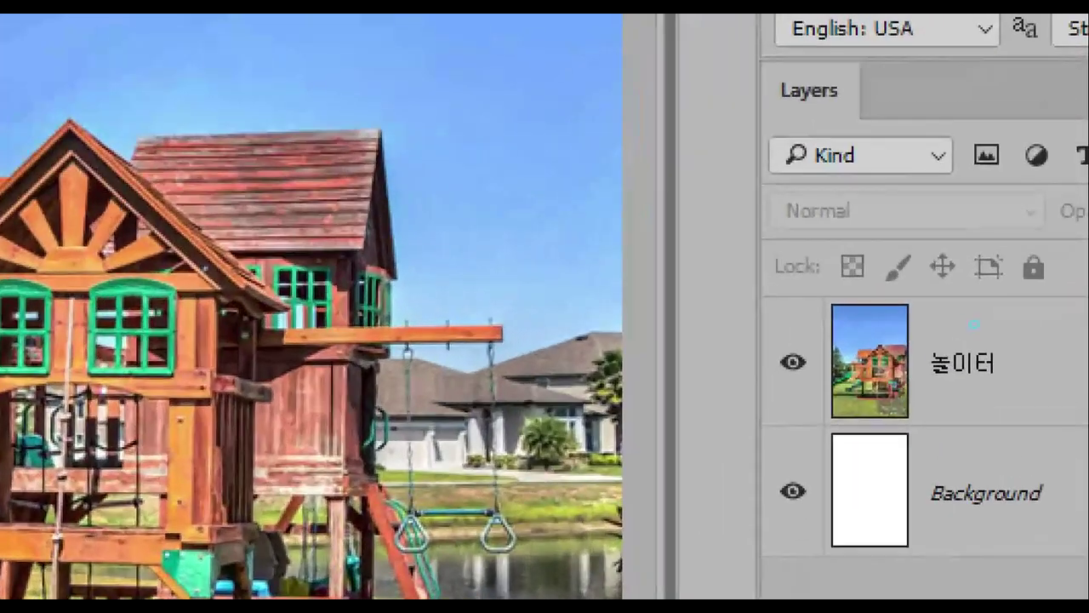
{"action": "mouse_move", "coordinate": [1033, 380]}
{"action": "left_mouse_down"}
{"action": "mouse_move", "coordinate": [1016, 308]}
{"action": "mouse_move", "coordinate": [1026, 391]}
{"action": "left_mouse_up"}
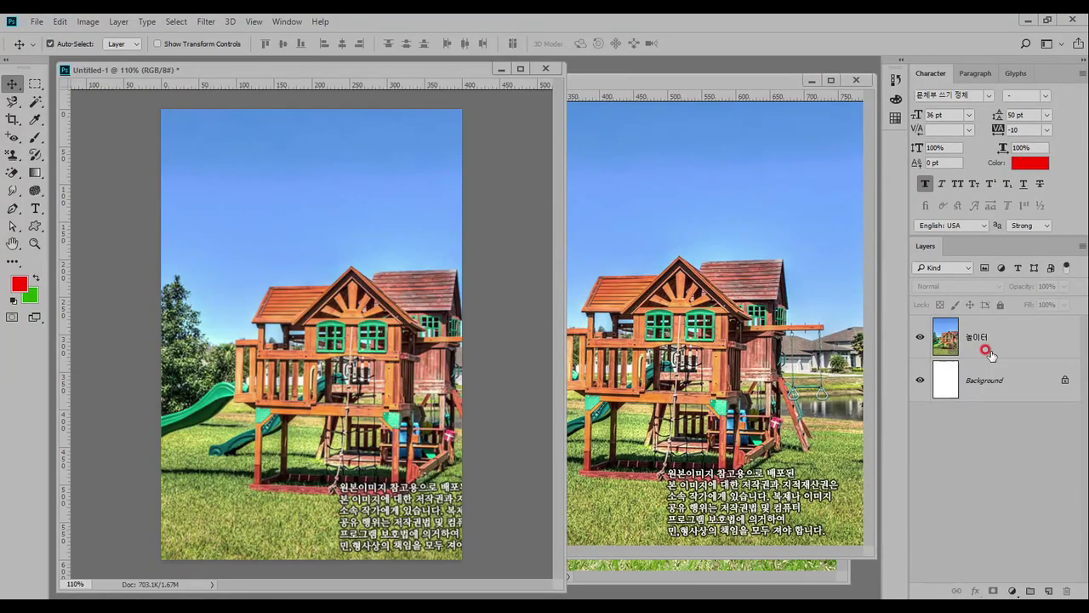
{"action": "mouse_move", "coordinate": [989, 353]}
{"action": "left_mouse_down"}
{"action": "mouse_move", "coordinate": [987, 341]}
{"action": "mouse_move", "coordinate": [1006, 338]}
{"action": "mouse_move", "coordinate": [1024, 407]}
{"action": "mouse_move", "coordinate": [1008, 482]}
{"action": "left_mouse_up"}
{"action": "mouse_move", "coordinate": [1034, 410]}
{"action": "left_mouse_down"}
{"action": "mouse_move", "coordinate": [1032, 458]}
{"action": "mouse_move", "coordinate": [955, 420]}
{"action": "mouse_move", "coordinate": [963, 346]}
{"action": "mouse_move", "coordinate": [1041, 393]}
{"action": "left_mouse_up"}
{"action": "key", "text": "e"}
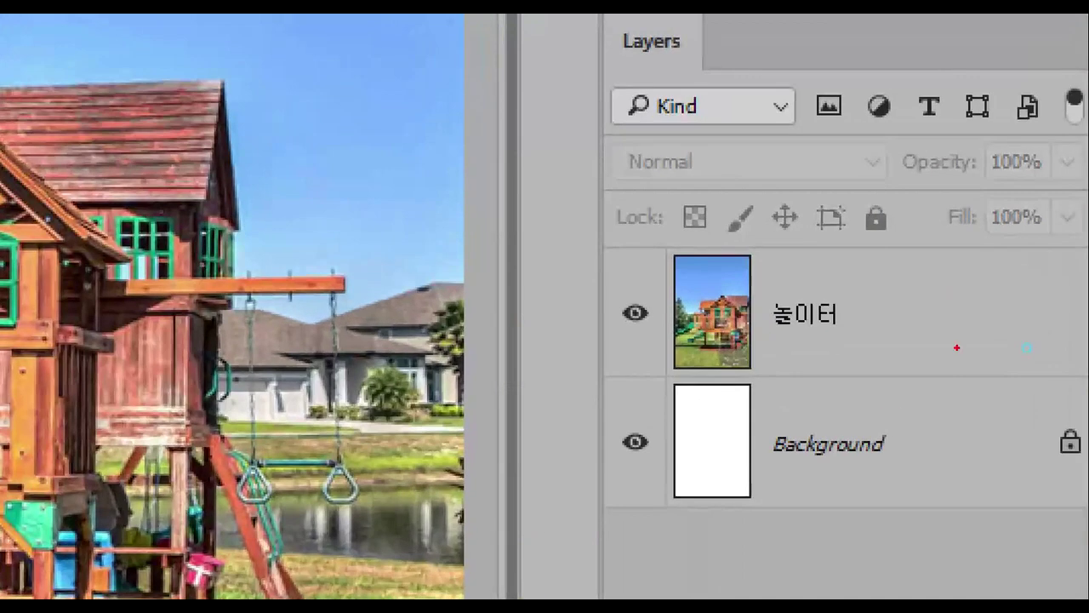
{"action": "mouse_move", "coordinate": [861, 323]}
{"action": "left_mouse_down"}
{"action": "mouse_move", "coordinate": [755, 354]}
{"action": "mouse_move", "coordinate": [785, 258]}
{"action": "mouse_move", "coordinate": [874, 311]}
{"action": "mouse_move", "coordinate": [879, 344]}
{"action": "left_mouse_up"}
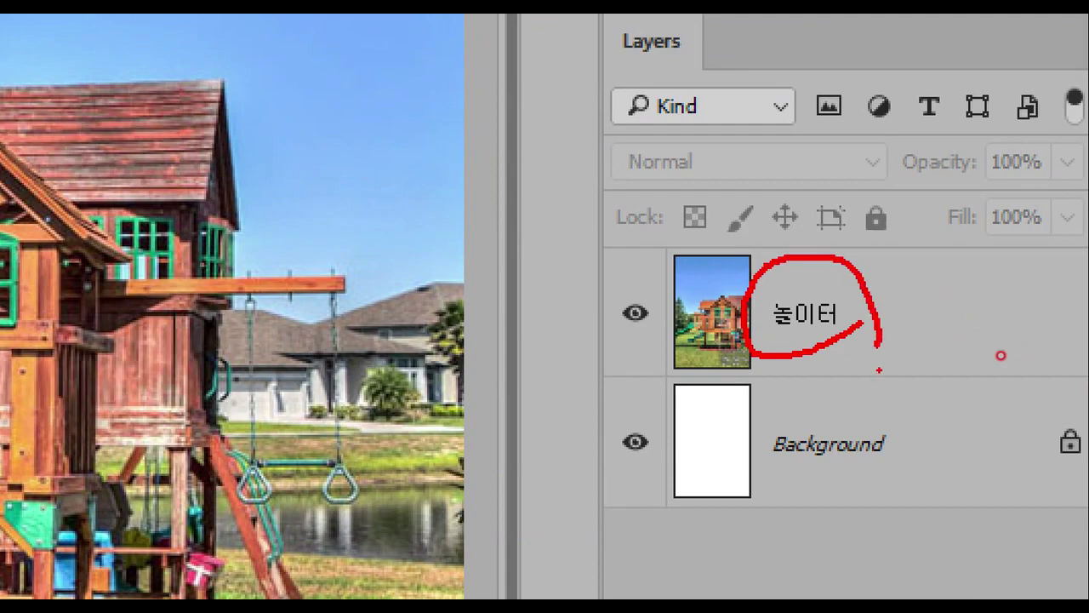
{"action": "key", "text": "Escape"}
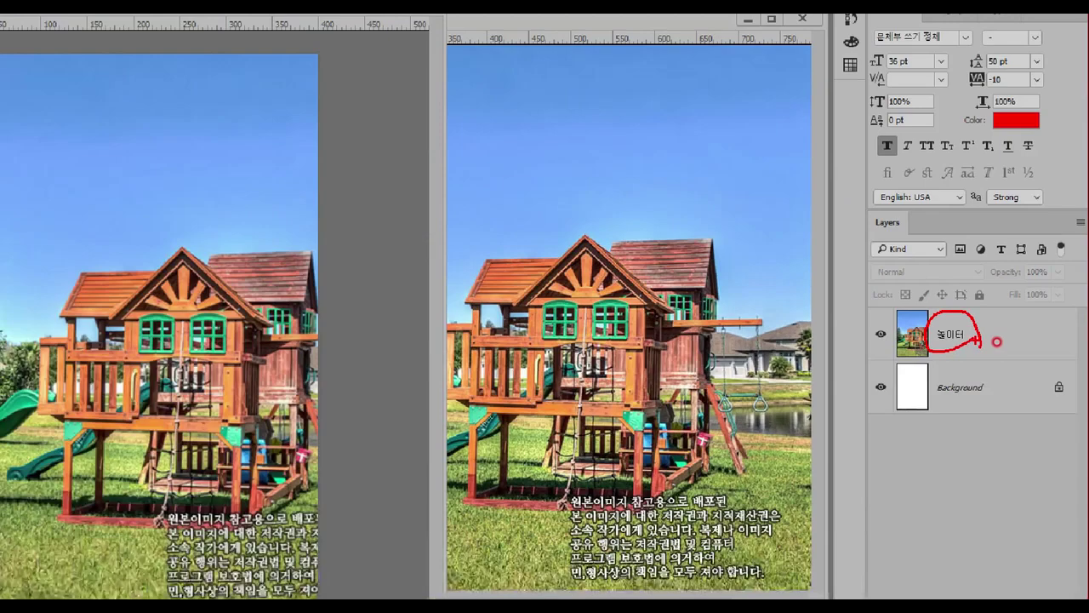
- Review the rabbit-copying instruction and sample output in the exam PDF, and bring the 3급-3.jpg window to the front in Photoshop
{"action": "key", "text": "alt+Tab"}
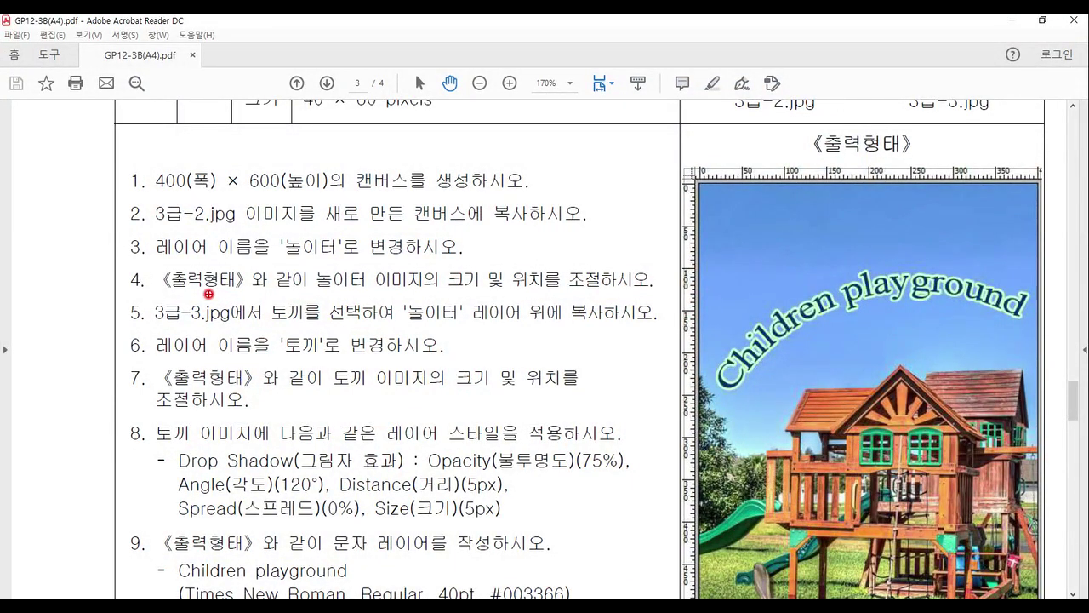
{"action": "left_click_drag", "start_coordinate": [208, 293], "coordinate": [634, 291]}
{"action": "mouse_move", "coordinate": [150, 299]}
{"action": "left_mouse_down"}
{"action": "mouse_move", "coordinate": [162, 323]}
{"action": "mouse_move", "coordinate": [189, 328]}
{"action": "mouse_move", "coordinate": [372, 326]}
{"action": "left_mouse_up"}
{"action": "mouse_move", "coordinate": [460, 327]}
{"action": "left_mouse_down"}
{"action": "mouse_move", "coordinate": [403, 322]}
{"action": "mouse_move", "coordinate": [407, 294]}
{"action": "mouse_move", "coordinate": [464, 306]}
{"action": "mouse_move", "coordinate": [466, 329]}
{"action": "mouse_move", "coordinate": [663, 328]}
{"action": "left_mouse_up"}
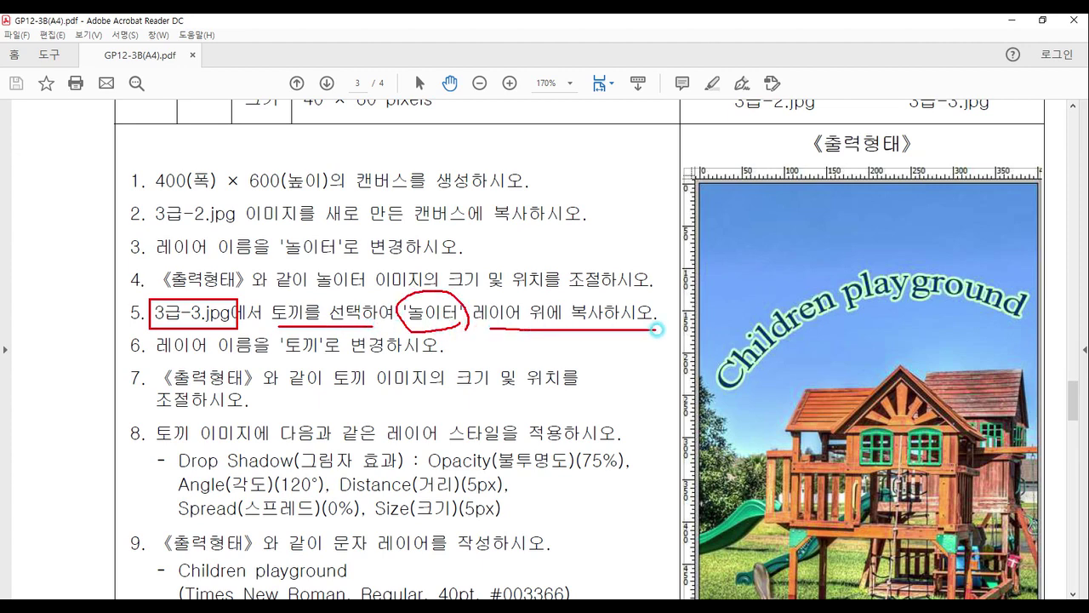
{"action": "key", "text": "Escape"}
{"action": "scroll", "coordinate": [831, 412], "scroll_direction": "down", "scroll_amount": 3}
{"action": "mouse_move", "coordinate": [815, 515]}
{"action": "left_mouse_down"}
{"action": "mouse_move", "coordinate": [790, 545]}
{"action": "mouse_move", "coordinate": [726, 524]}
{"action": "mouse_move", "coordinate": [729, 459]}
{"action": "mouse_move", "coordinate": [760, 419]}
{"action": "mouse_move", "coordinate": [834, 475]}
{"action": "mouse_move", "coordinate": [835, 511]}
{"action": "left_mouse_up"}
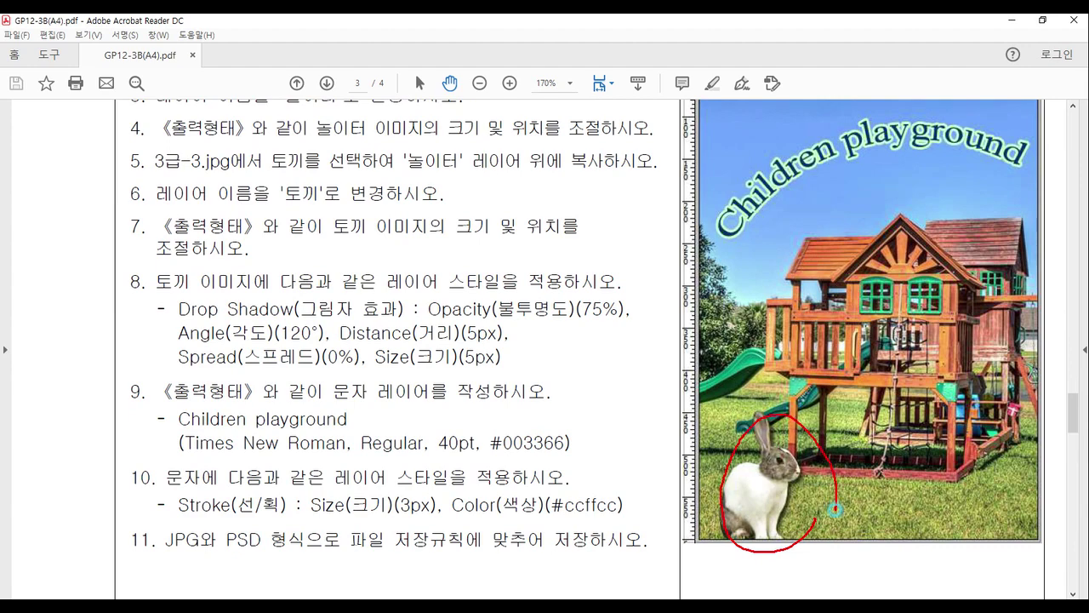
{"action": "key", "text": "Escape"}
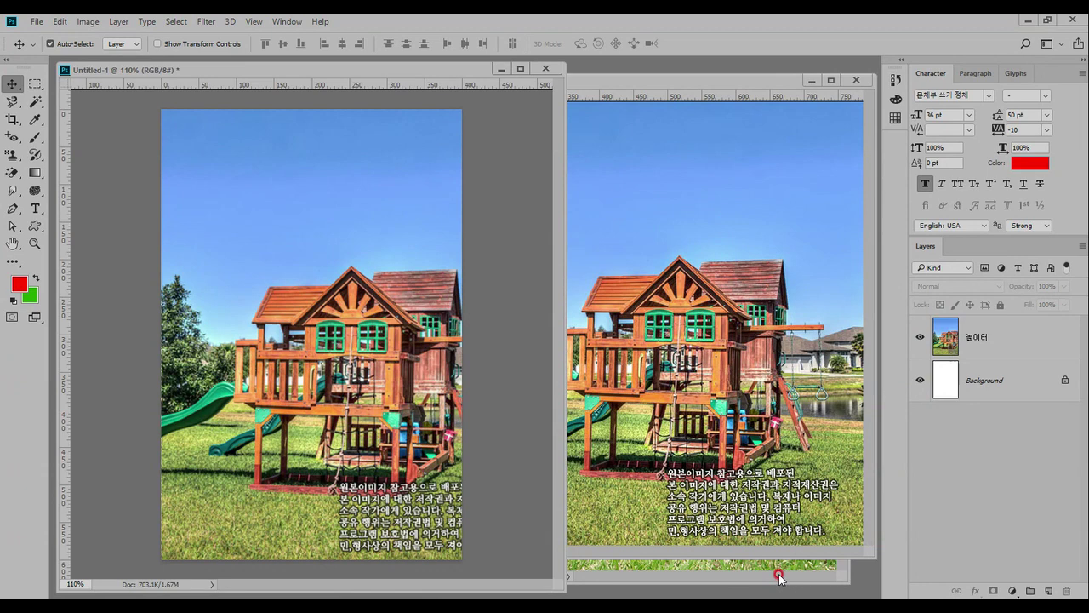
{"action": "left_click", "coordinate": [776, 570]}
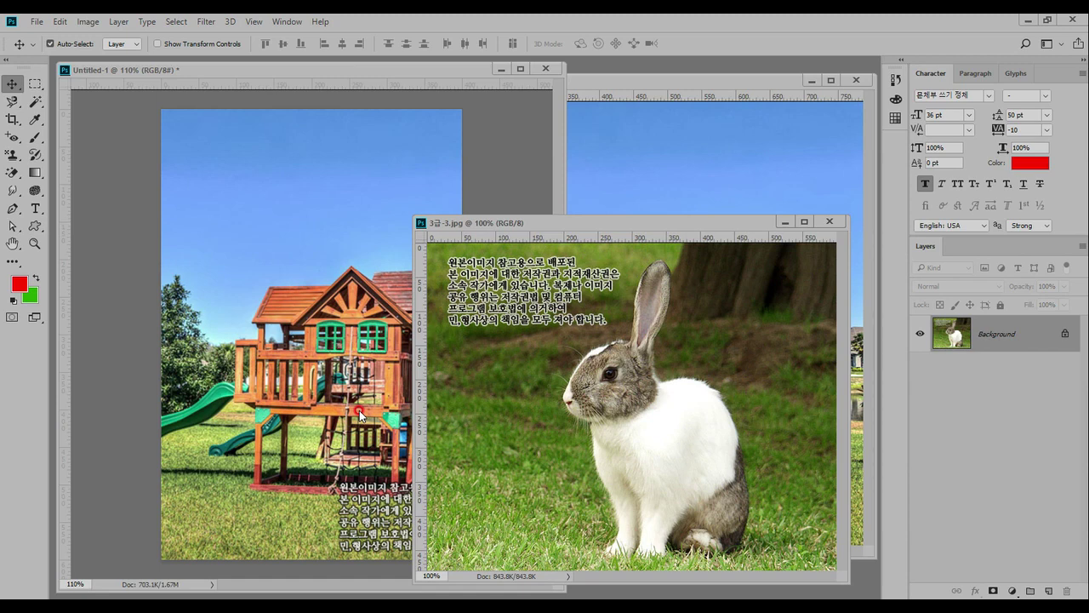
{"action": "key", "text": "ctrl"}
{"action": "mouse_move", "coordinate": [515, 337]}
{"action": "left_mouse_down"}
{"action": "mouse_move", "coordinate": [499, 442]}
{"action": "mouse_move", "coordinate": [510, 547]}
{"action": "left_mouse_up"}
{"action": "left_click_drag", "start_coordinate": [730, 273], "coordinate": [756, 359]}
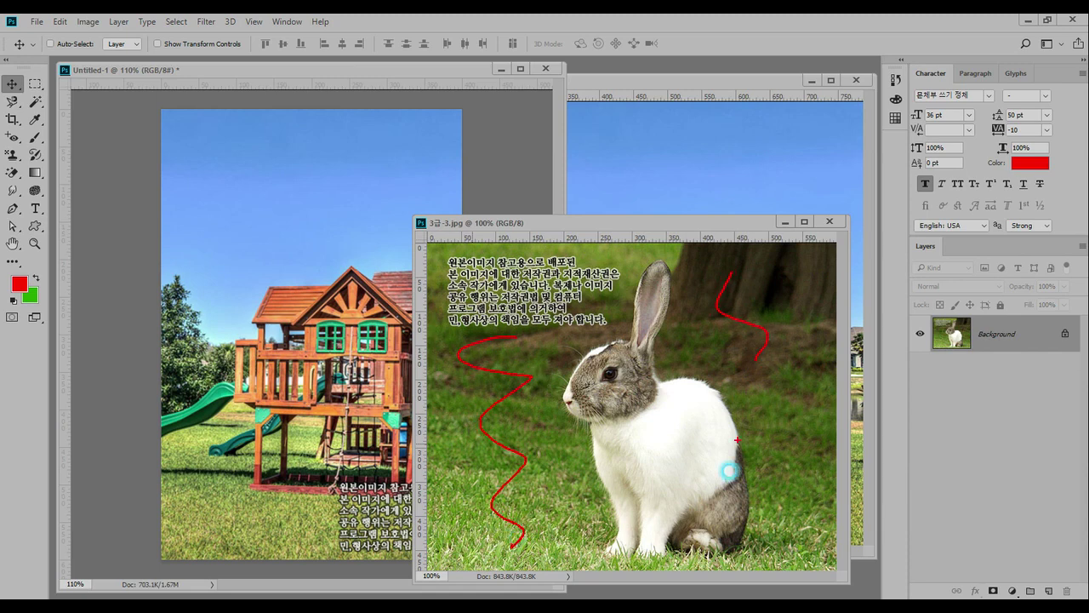
{"action": "mouse_move", "coordinate": [638, 544]}
{"action": "left_mouse_down"}
{"action": "mouse_move", "coordinate": [611, 558]}
{"action": "mouse_move", "coordinate": [593, 447]}
{"action": "mouse_move", "coordinate": [557, 396]}
{"action": "mouse_move", "coordinate": [663, 256]}
{"action": "mouse_move", "coordinate": [653, 380]}
{"action": "mouse_move", "coordinate": [735, 395]}
{"action": "mouse_move", "coordinate": [754, 531]}
{"action": "mouse_move", "coordinate": [707, 558]}
{"action": "mouse_move", "coordinate": [673, 544]}
{"action": "mouse_move", "coordinate": [626, 554]}
{"action": "left_mouse_up"}
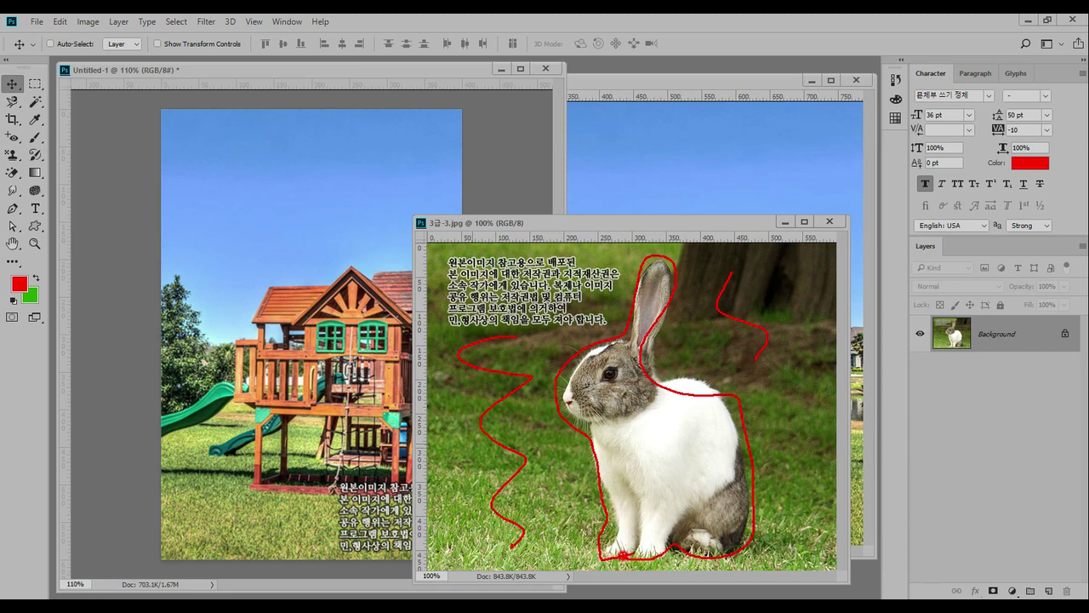
{"action": "key", "text": "e"}
{"action": "mouse_move", "coordinate": [613, 551]}
{"action": "left_mouse_down"}
{"action": "mouse_move", "coordinate": [624, 522]}
{"action": "mouse_move", "coordinate": [589, 476]}
{"action": "mouse_move", "coordinate": [563, 382]}
{"action": "mouse_move", "coordinate": [628, 342]}
{"action": "mouse_move", "coordinate": [646, 264]}
{"action": "mouse_move", "coordinate": [661, 268]}
{"action": "mouse_move", "coordinate": [673, 307]}
{"action": "mouse_move", "coordinate": [672, 380]}
{"action": "mouse_move", "coordinate": [708, 385]}
{"action": "mouse_move", "coordinate": [743, 448]}
{"action": "mouse_move", "coordinate": [755, 507]}
{"action": "mouse_move", "coordinate": [652, 551]}
{"action": "left_mouse_up"}
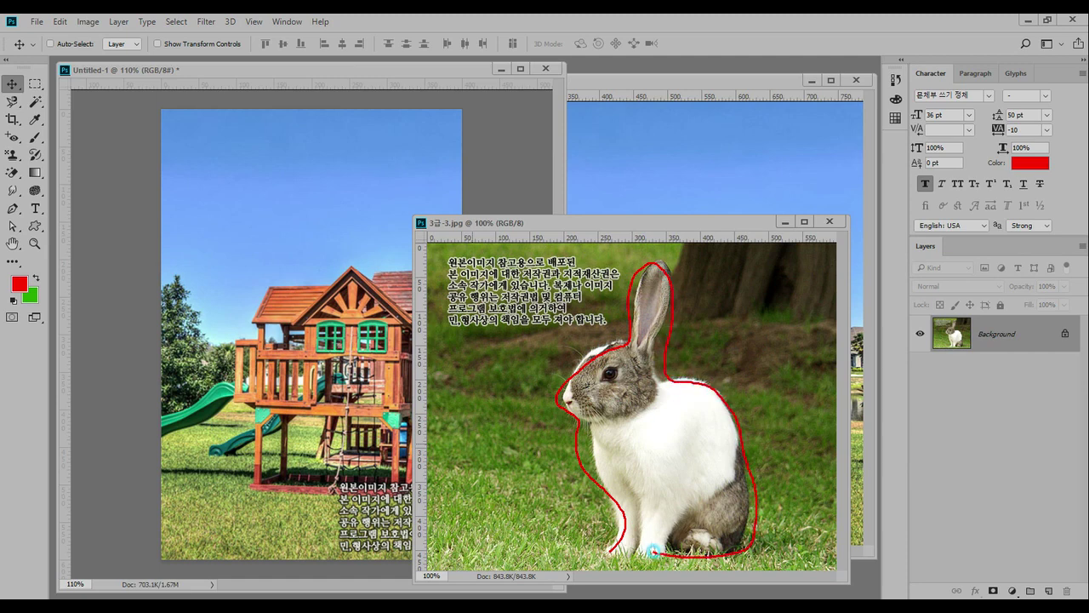
{"action": "left_click_drag", "start_coordinate": [771, 309], "coordinate": [737, 340]}
{"action": "left_click_drag", "start_coordinate": [738, 311], "coordinate": [766, 349]}
{"action": "left_click_drag", "start_coordinate": [538, 385], "coordinate": [442, 451]}
{"action": "left_click_drag", "start_coordinate": [455, 400], "coordinate": [510, 471]}
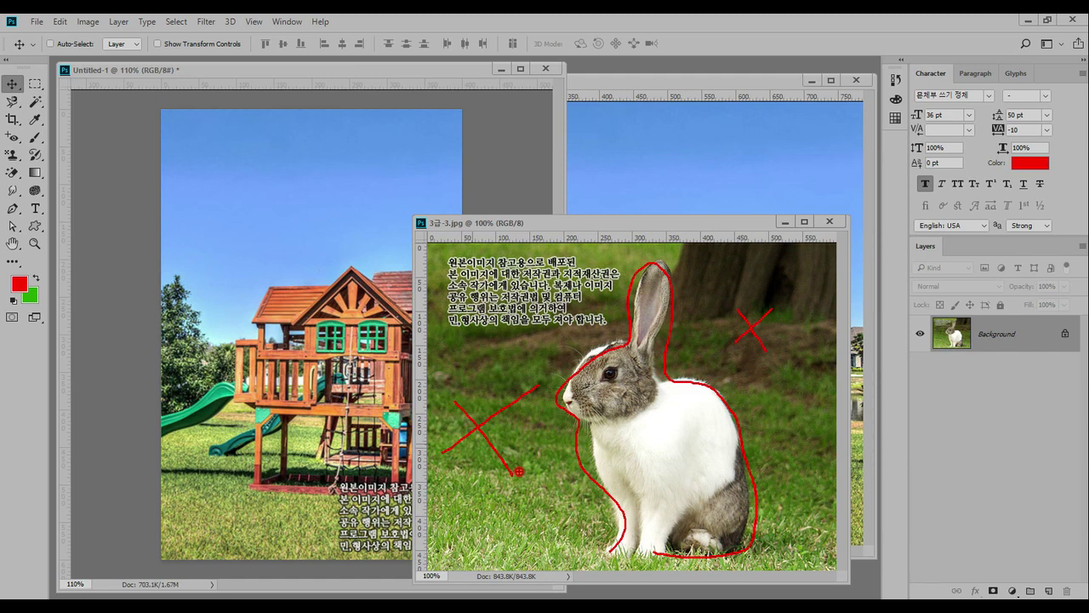
{"action": "key", "text": "Escape"}
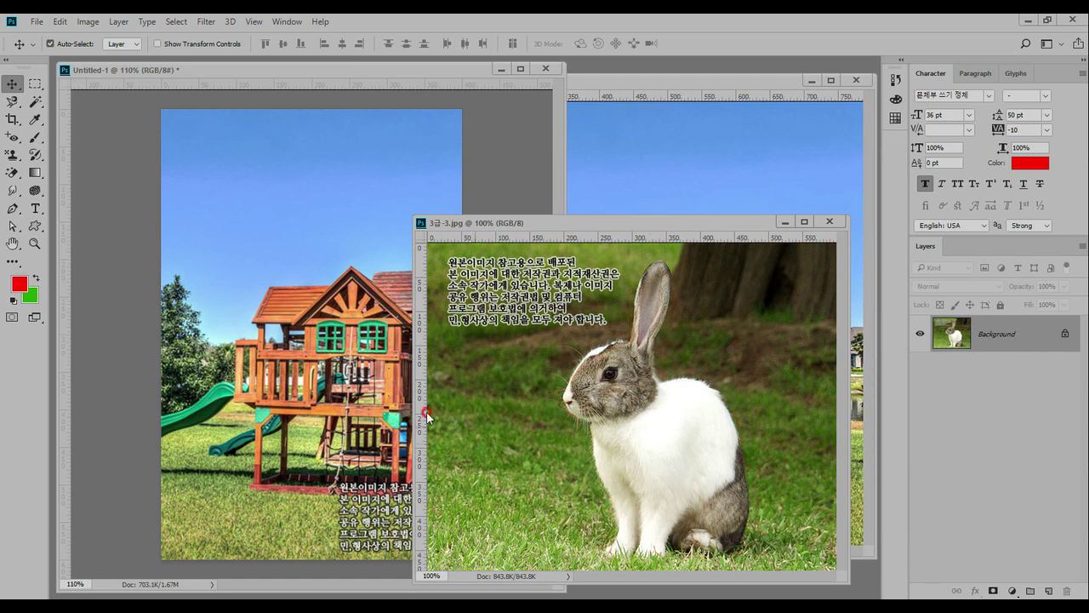
- Examine the marquee tool variants and the Lasso, Polygonal Lasso and Magnetic Lasso tools available for making selections
{"action": "right_click", "coordinate": [35, 83]}
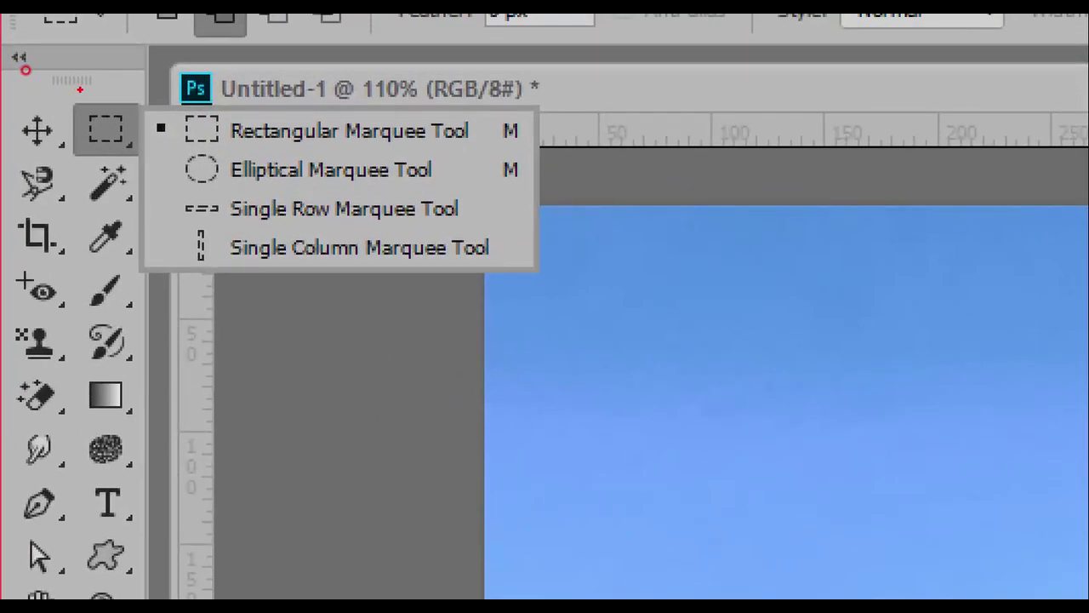
{"action": "mouse_move", "coordinate": [165, 109]}
{"action": "left_mouse_down"}
{"action": "mouse_move", "coordinate": [292, 219]}
{"action": "mouse_move", "coordinate": [484, 191]}
{"action": "left_mouse_up"}
{"action": "left_click_drag", "start_coordinate": [243, 194], "coordinate": [351, 87]}
{"action": "left_click_drag", "start_coordinate": [270, 109], "coordinate": [374, 228]}
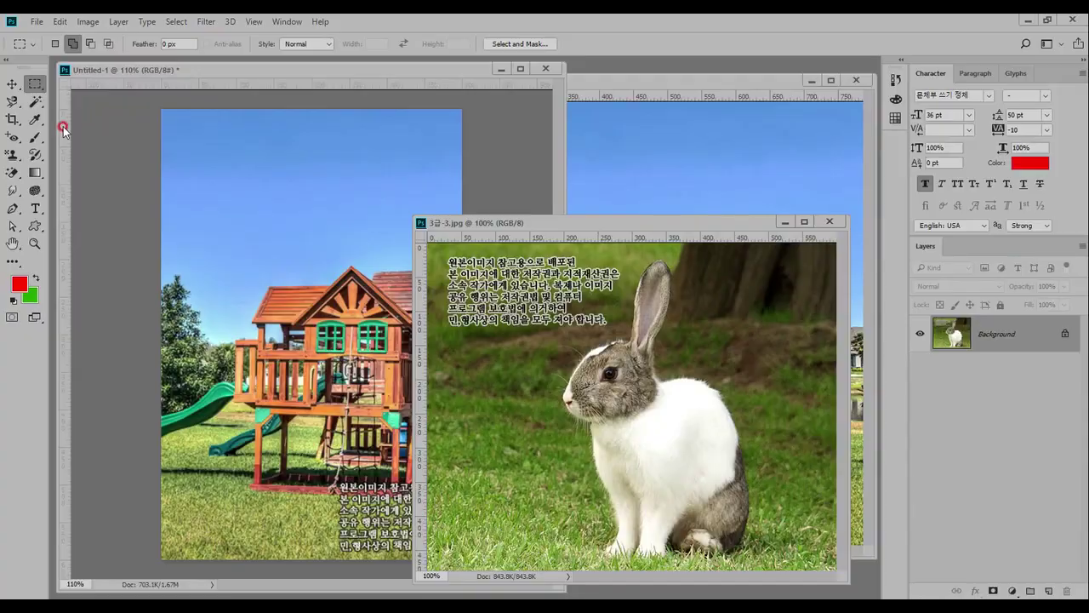
{"action": "right_click", "coordinate": [37, 182]}
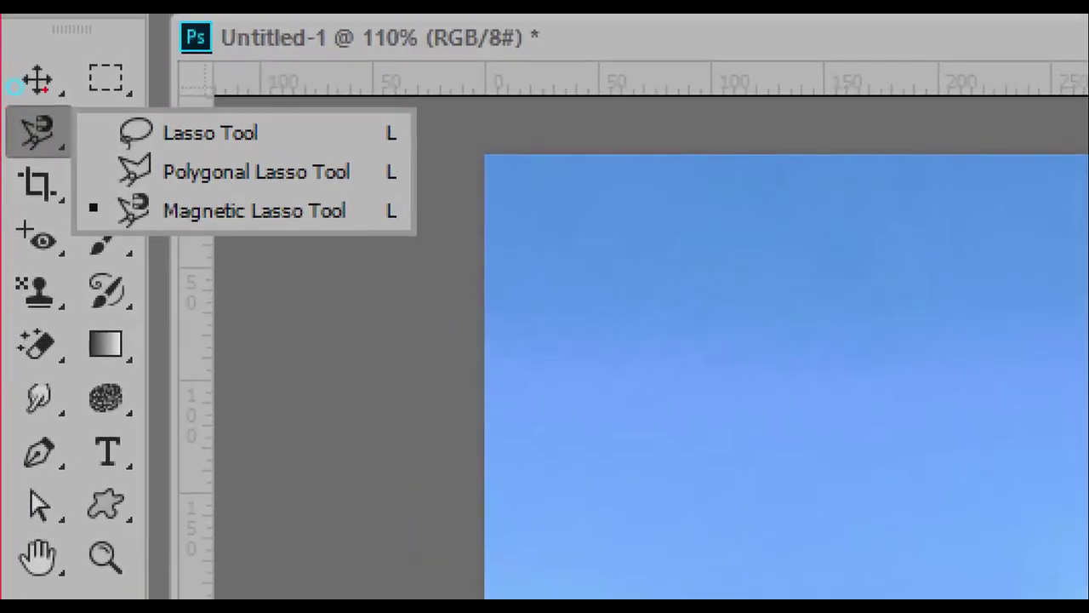
{"action": "left_click_drag", "start_coordinate": [253, 129], "coordinate": [275, 128]}
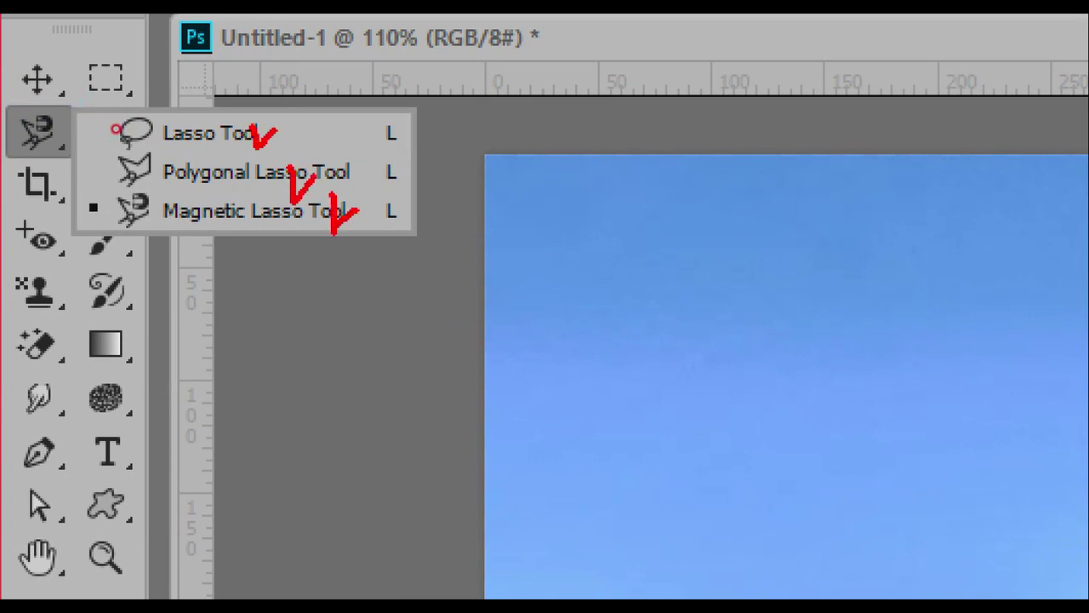
{"action": "key", "text": "Escape"}
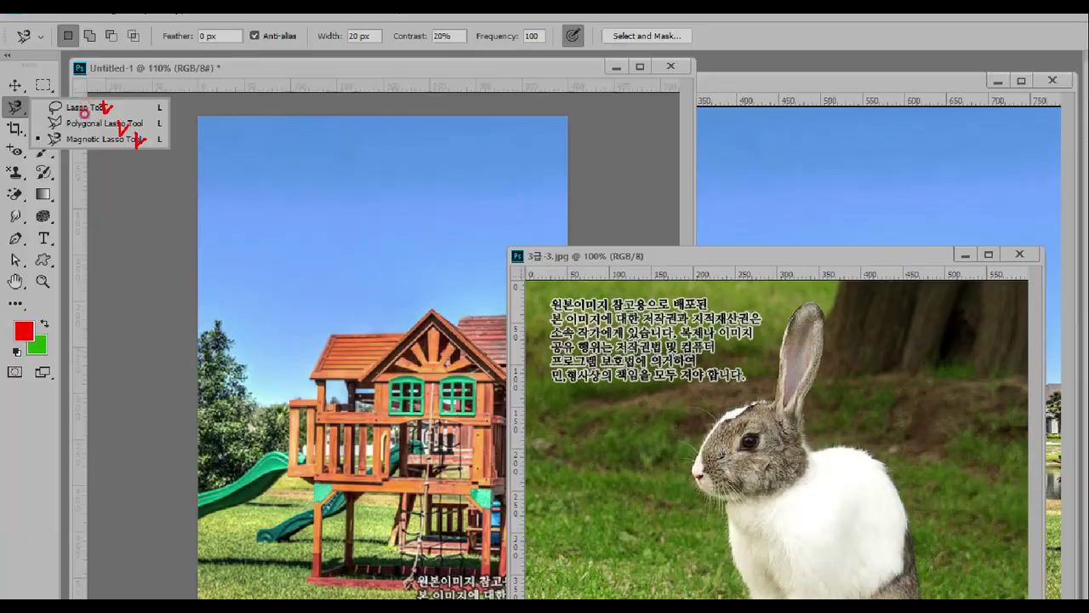
- Try outlining the rabbit's face and chest freehand with the Lasso tool, and drop the selection
{"action": "left_click", "coordinate": [12, 101]}
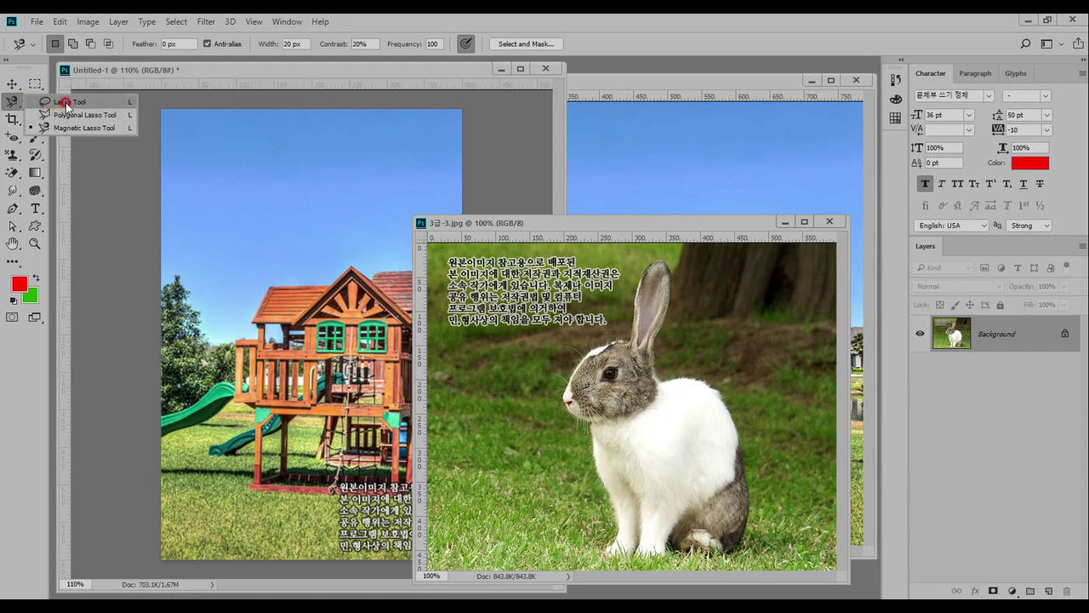
{"action": "left_click", "coordinate": [66, 103]}
{"action": "mouse_move", "coordinate": [609, 538]}
{"action": "left_mouse_down"}
{"action": "mouse_move", "coordinate": [572, 381]}
{"action": "mouse_move", "coordinate": [605, 366]}
{"action": "mouse_move", "coordinate": [652, 316]}
{"action": "left_mouse_up"}
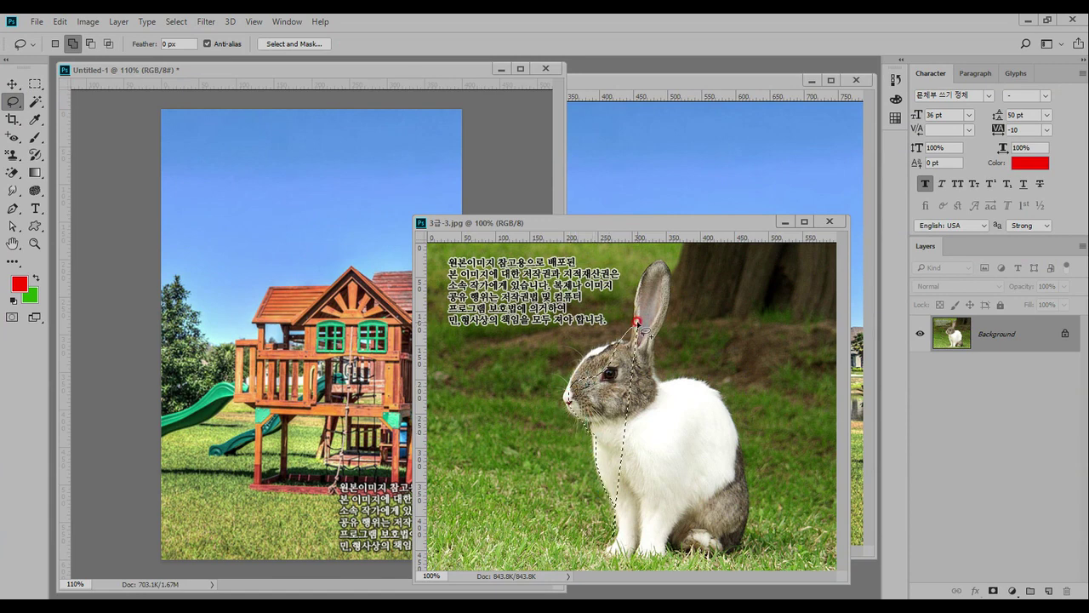
{"action": "left_click", "coordinate": [605, 342]}
- Review the Magic Wand and Quick Selection tools and switch to the Quick Selection tool
{"action": "left_click", "coordinate": [35, 101]}
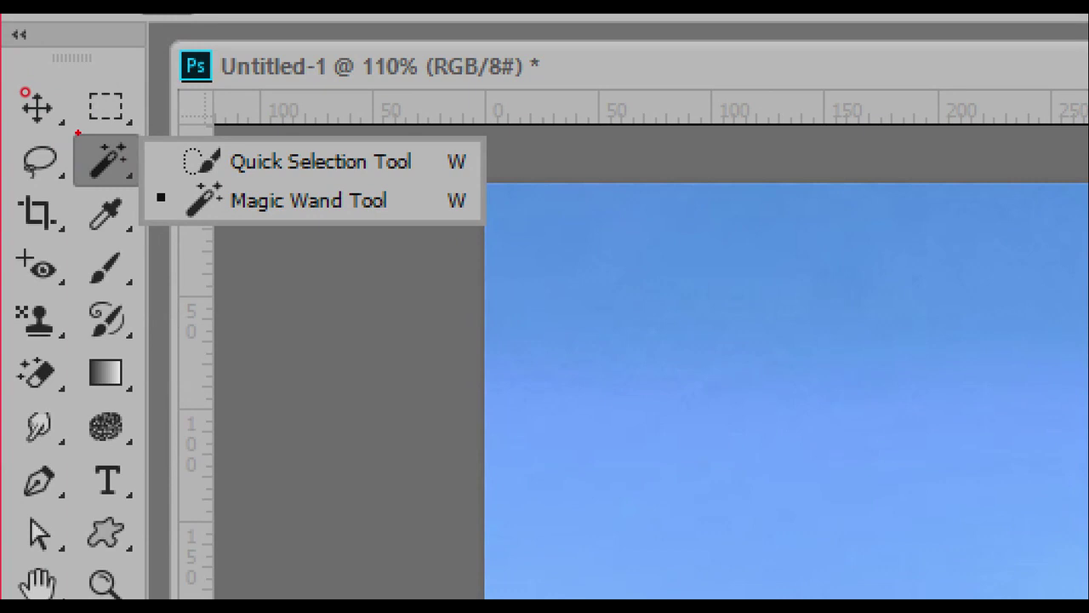
{"action": "mouse_move", "coordinate": [217, 214]}
{"action": "left_mouse_down"}
{"action": "mouse_move", "coordinate": [308, 226]}
{"action": "mouse_move", "coordinate": [410, 215]}
{"action": "left_mouse_up"}
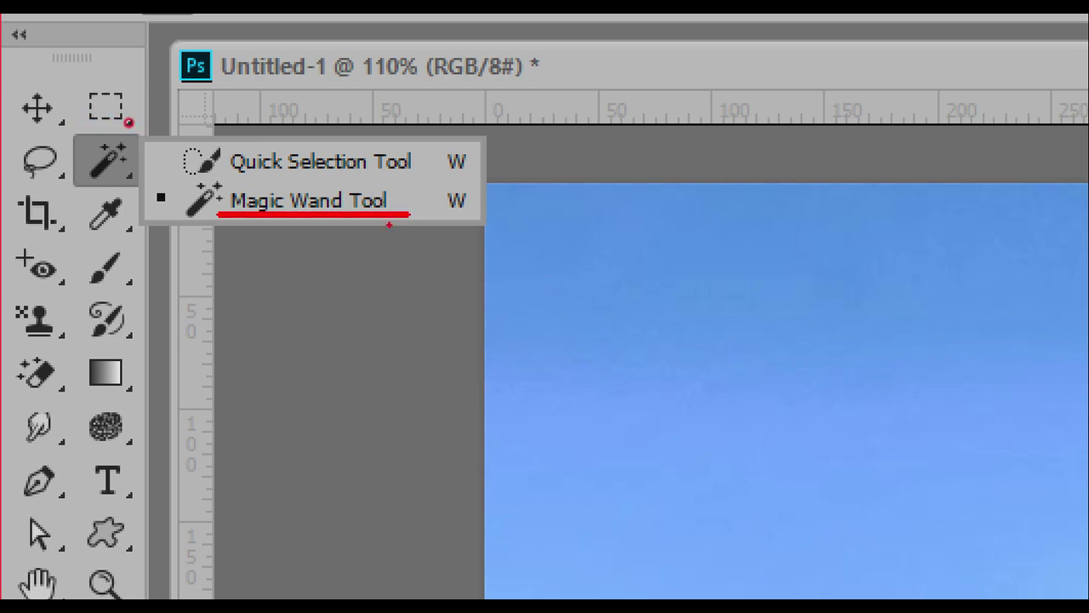
{"action": "left_click_drag", "start_coordinate": [237, 169], "coordinate": [417, 170]}
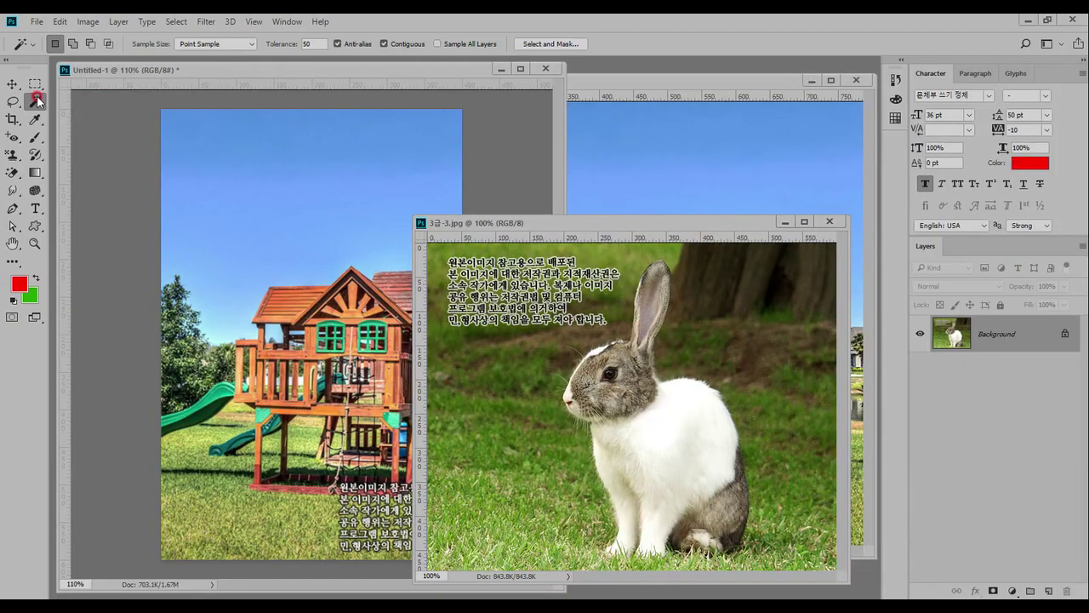
{"action": "right_click", "coordinate": [148, 160]}
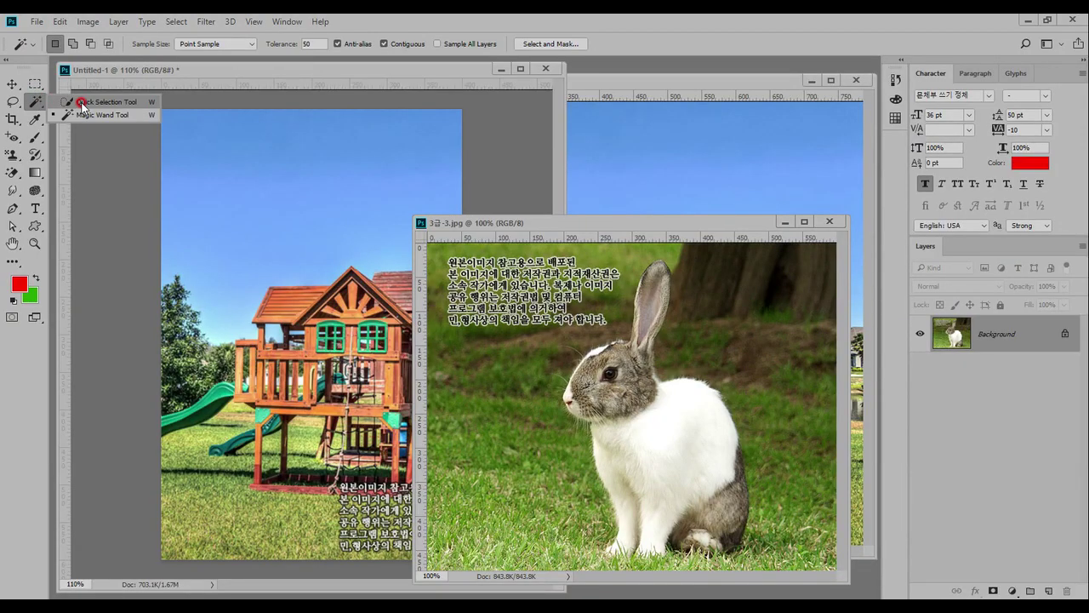
{"action": "left_click", "coordinate": [81, 102]}
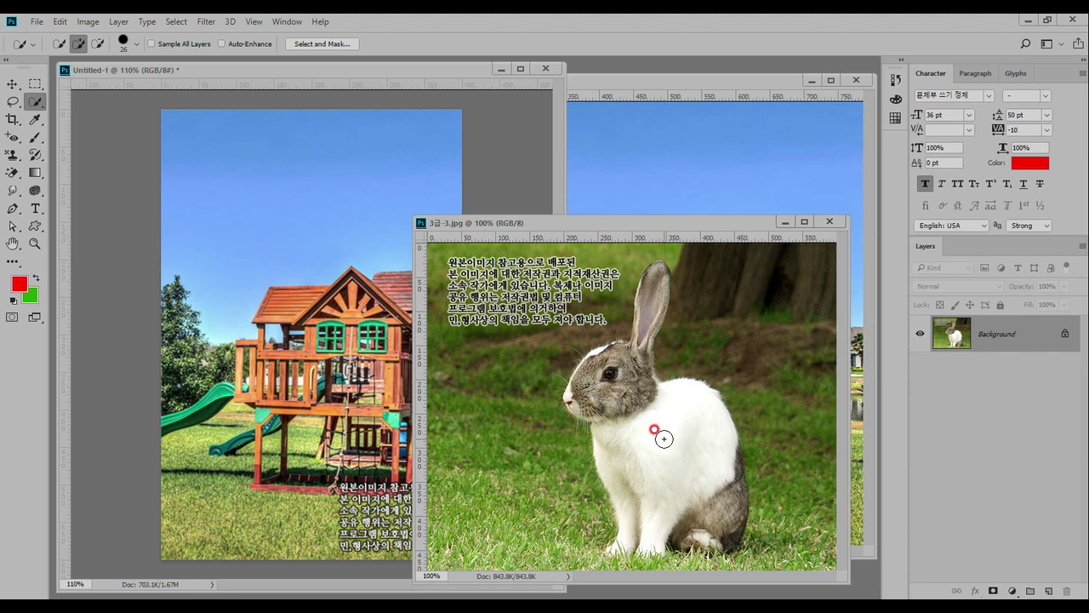
- Try smaller and larger brush sizes for the Quick Selection tool and settle on 80 px
{"action": "key", "text": "bracketleft"}
{"action": "key", "text": "bracketleft"}
{"action": "key", "text": "bracketright"}
{"action": "key", "text": "bracketright"}
{"action": "key", "text": "bracketright"}
{"action": "key", "text": "bracketright"}
{"action": "key", "text": "bracketright"}
{"action": "key", "text": "bracketright"}
{"action": "key", "text": "bracketright"}
{"action": "key", "text": "bracketright"}
{"action": "key", "text": "bracketright"}
{"action": "key", "text": "bracketright"}
{"action": "key", "text": "bracketright"}
{"action": "key", "text": "bracketright"}
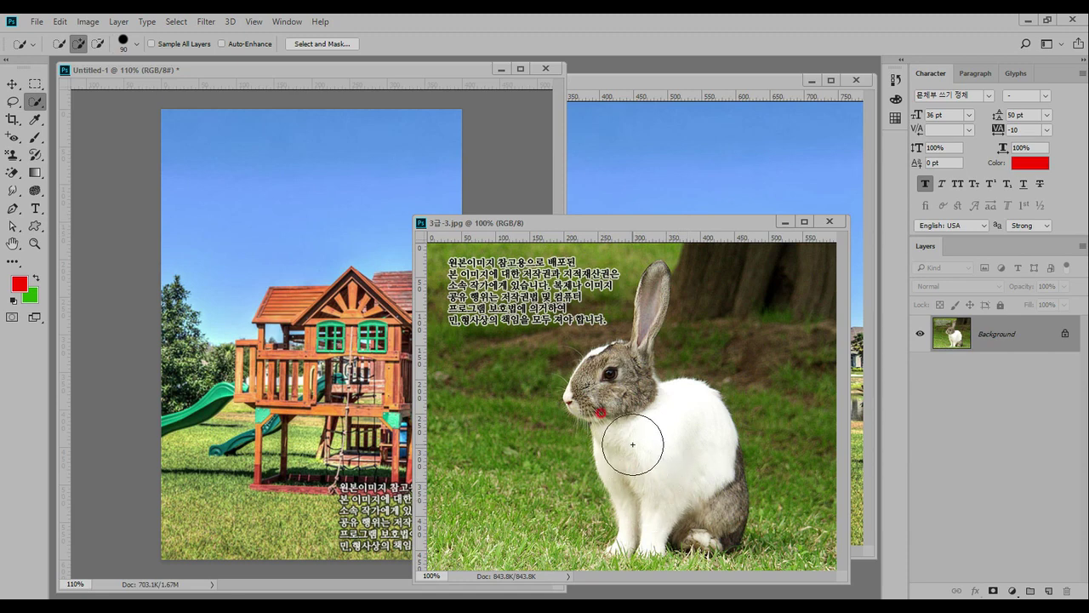
{"action": "key", "text": "bracketright"}
{"action": "key", "text": "bracketright"}
{"action": "key", "text": "bracketright"}
{"action": "key", "text": "bracketright"}
{"action": "key", "text": "bracketright"}
{"action": "key", "text": "bracketright"}
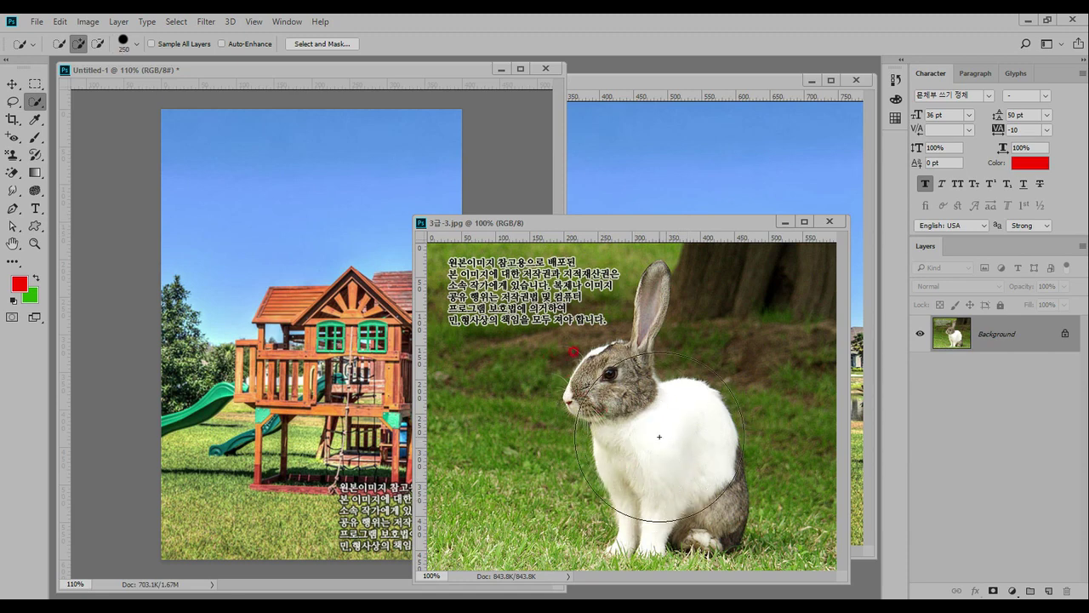
{"action": "key", "text": "bracketleft"}
{"action": "key", "text": "bracketleft"}
{"action": "key", "text": "bracketleft"}
{"action": "key", "text": "bracketleft"}
{"action": "key", "text": "bracketleft"}
{"action": "key", "text": "bracketleft"}
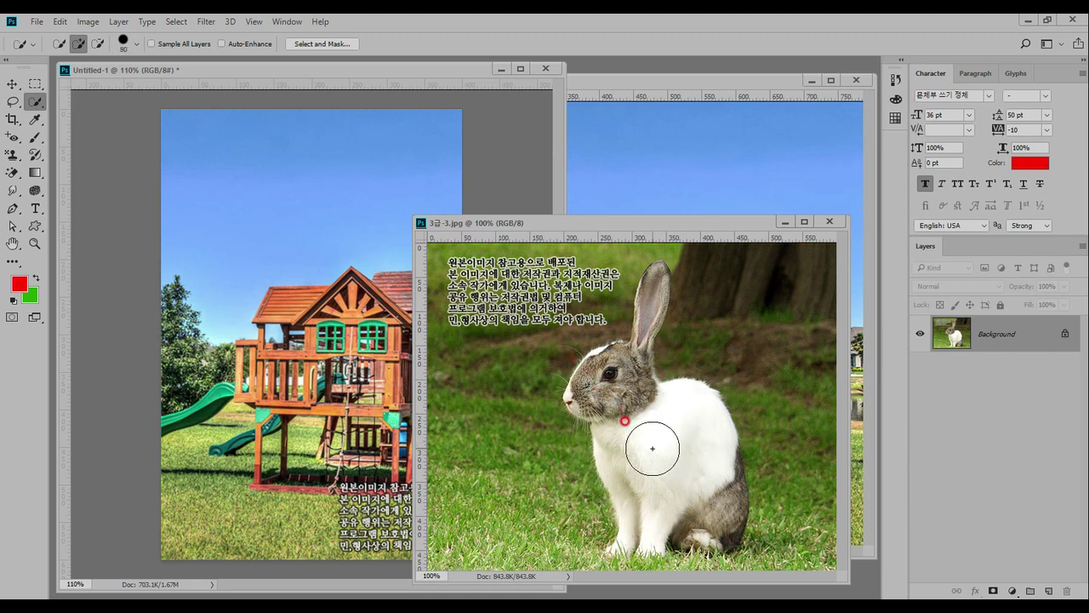
- Select the rabbit's body and head in 3급-3.jpg with the Quick Selection tool
{"action": "left_click", "coordinate": [678, 464]}
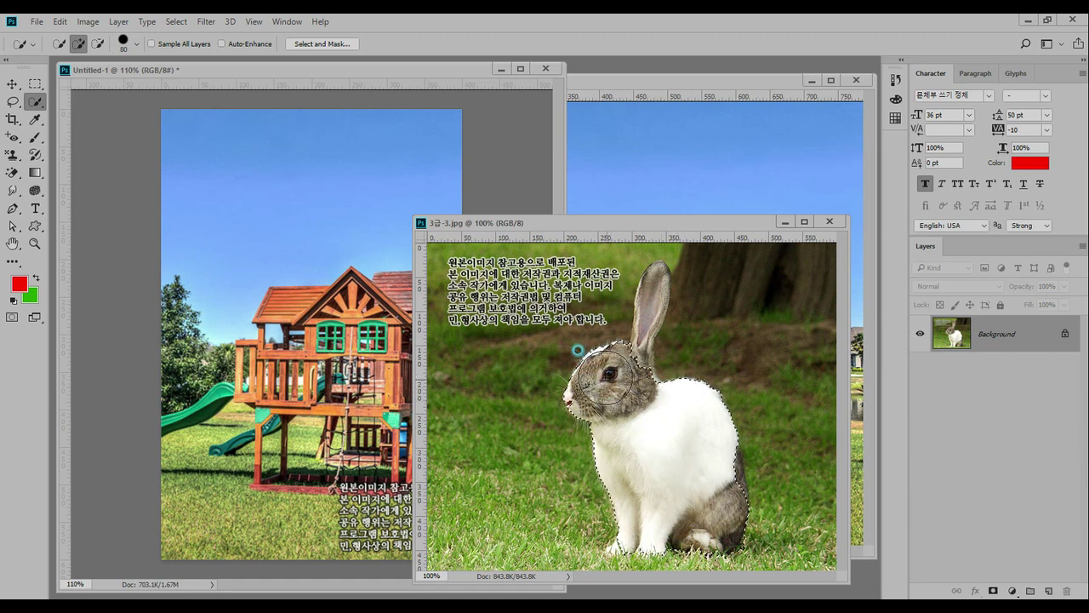
{"action": "mouse_move", "coordinate": [585, 348]}
{"action": "left_mouse_down"}
{"action": "mouse_move", "coordinate": [585, 364]}
{"action": "mouse_move", "coordinate": [594, 352]}
{"action": "left_mouse_up"}
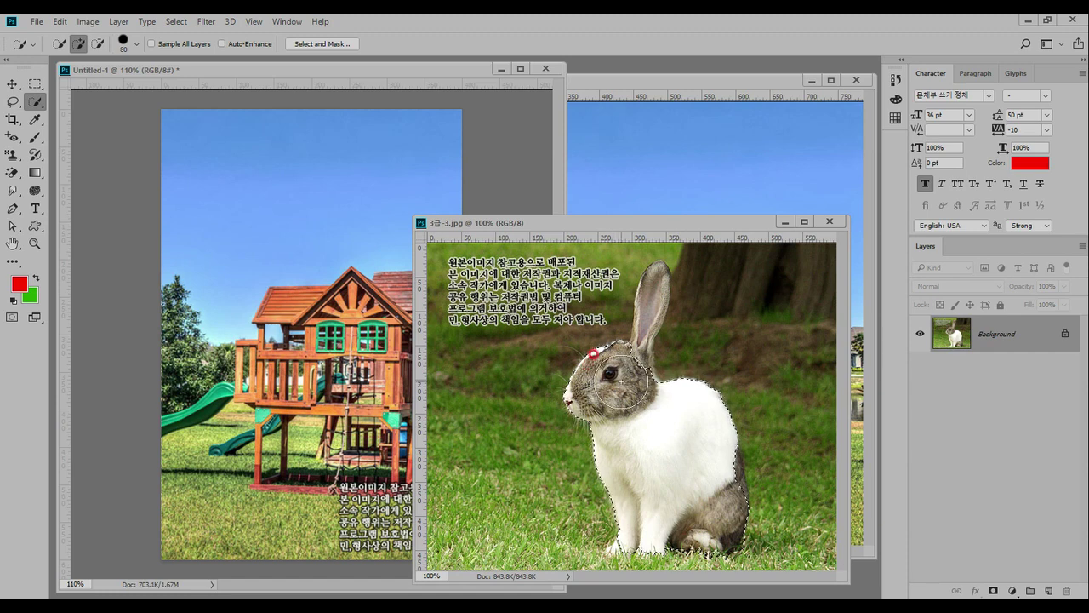
{"action": "mouse_move", "coordinate": [655, 428]}
{"action": "left_mouse_down"}
{"action": "mouse_move", "coordinate": [669, 457]}
{"action": "mouse_move", "coordinate": [739, 506]}
{"action": "left_mouse_up"}
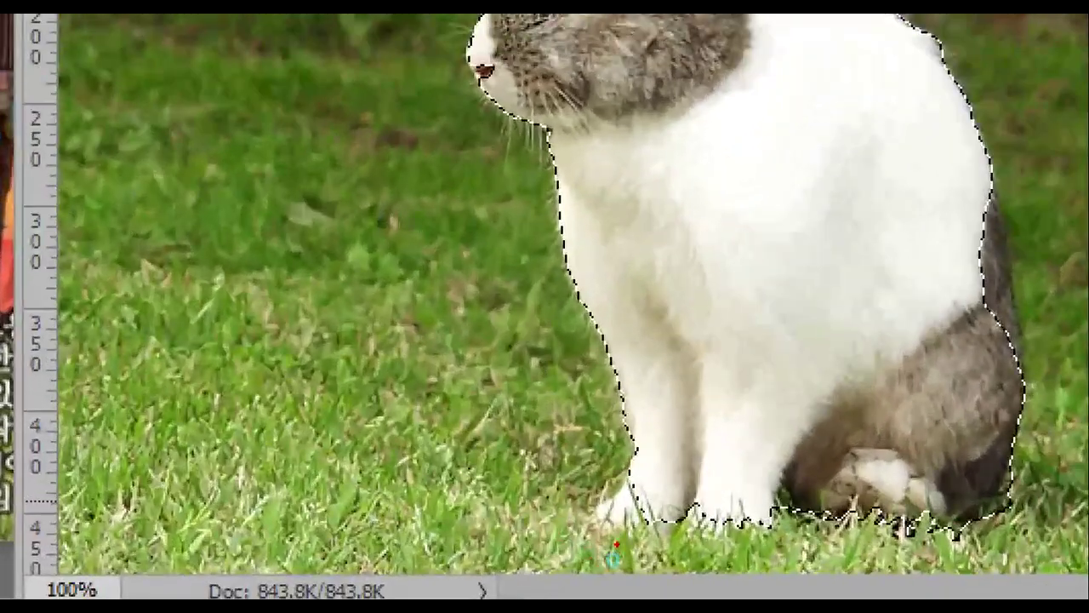
{"action": "mouse_move", "coordinate": [613, 555]}
{"action": "left_mouse_down"}
{"action": "mouse_move", "coordinate": [694, 508]}
{"action": "mouse_move", "coordinate": [634, 546]}
{"action": "left_mouse_up"}
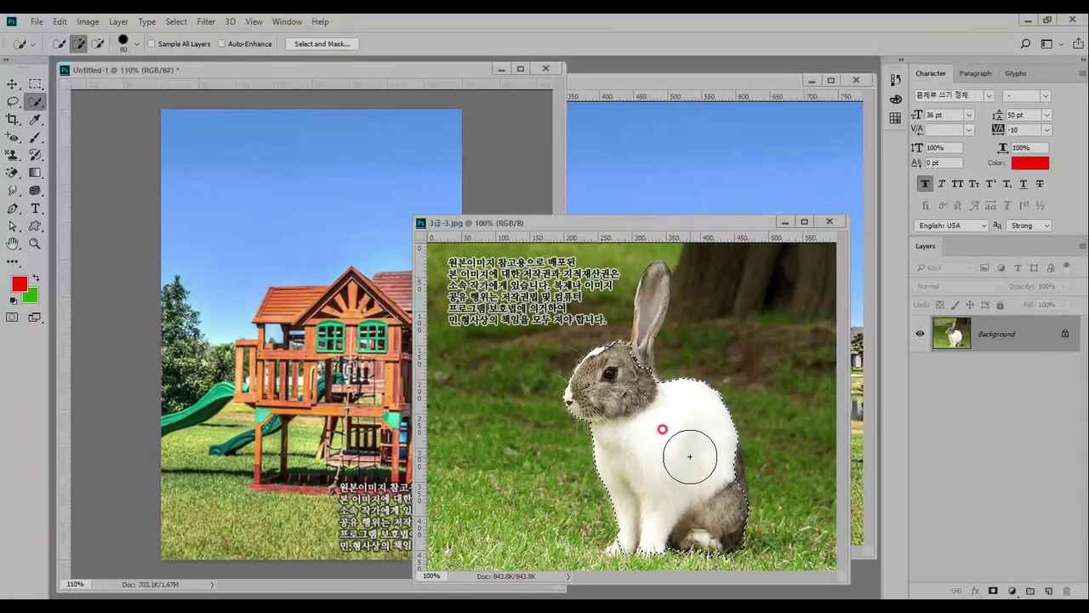
- Reduce the selection brush to 15 px and add the rabbit's dark back edge and front paws to the selection
{"action": "key", "text": "bracketleft"}
{"action": "key", "text": "bracketleft"}
{"action": "key", "text": "bracketleft"}
{"action": "key", "text": "bracketleft"}
{"action": "key", "text": "bracketleft"}
{"action": "mouse_move", "coordinate": [731, 477]}
{"action": "left_mouse_down"}
{"action": "mouse_move", "coordinate": [734, 492]}
{"action": "mouse_move", "coordinate": [736, 469]}
{"action": "left_mouse_up"}
{"action": "left_click_drag", "start_coordinate": [644, 541], "coordinate": [627, 543]}
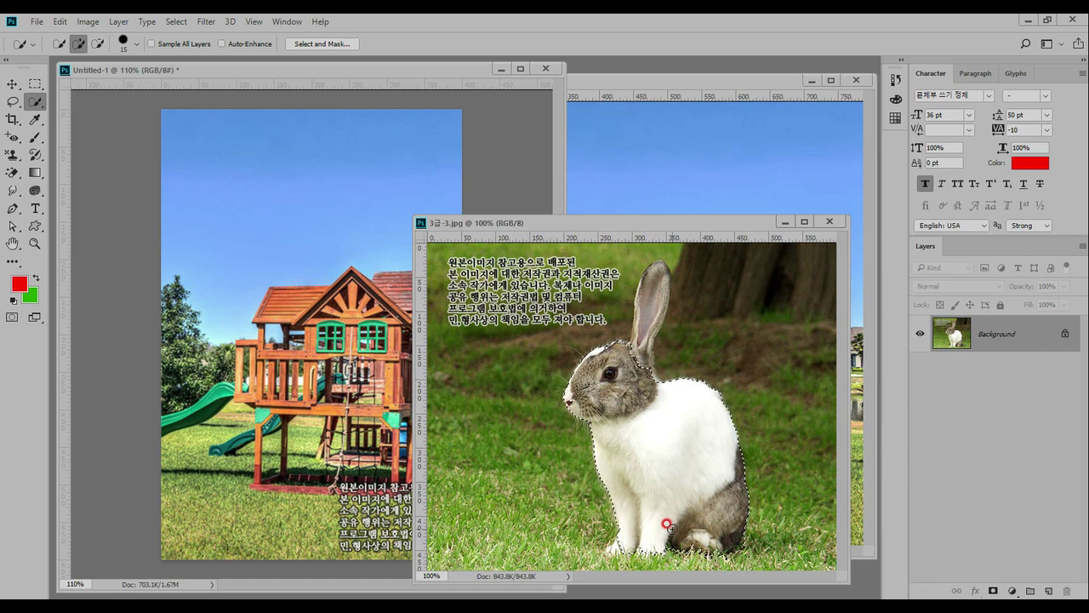
- Extend the selection onto the grass in front of the rabbit's chest and subtract that patch from it
{"action": "mouse_move", "coordinate": [604, 459]}
{"action": "left_mouse_down"}
{"action": "mouse_move", "coordinate": [516, 462]}
{"action": "mouse_move", "coordinate": [523, 496]}
{"action": "mouse_move", "coordinate": [508, 455]}
{"action": "left_mouse_up"}
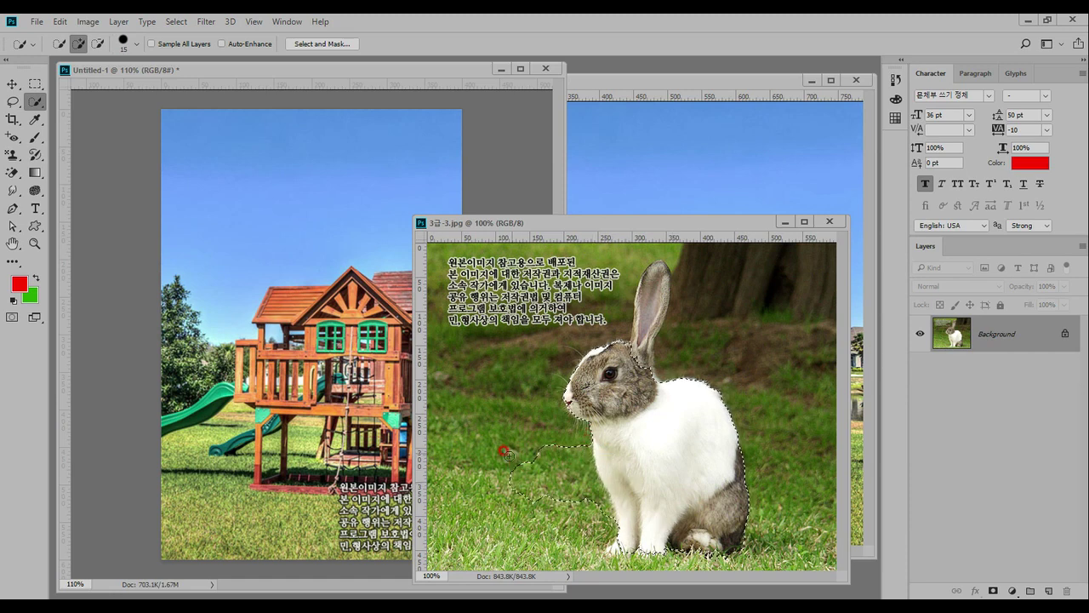
{"action": "mouse_move", "coordinate": [527, 509]}
{"action": "left_mouse_down"}
{"action": "mouse_move", "coordinate": [515, 477]}
{"action": "mouse_move", "coordinate": [528, 459]}
{"action": "mouse_move", "coordinate": [527, 508]}
{"action": "left_mouse_up"}
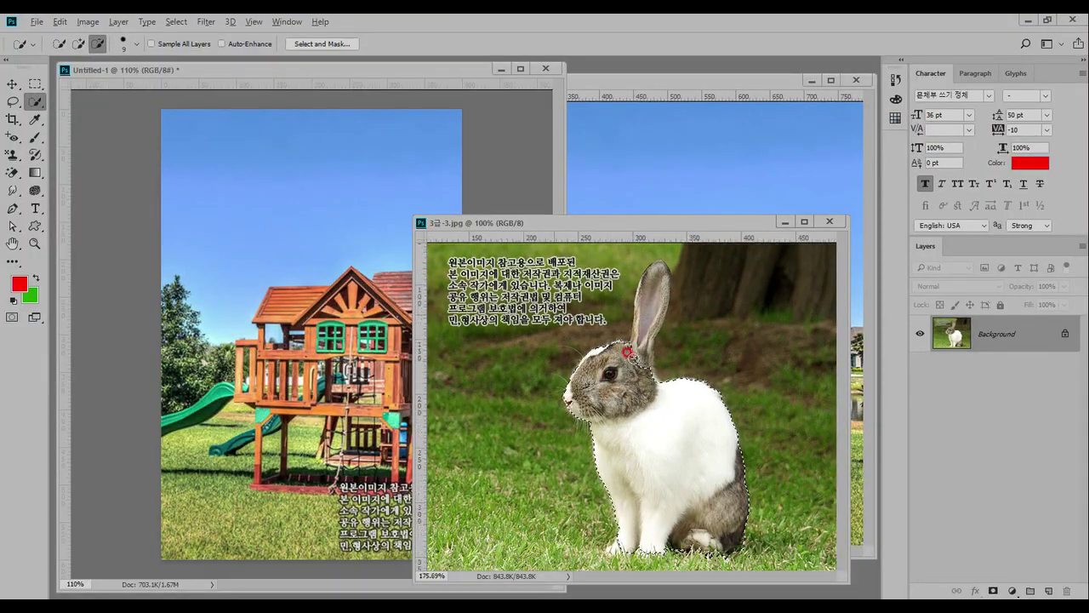
- Add the rabbit's whole ear and its base to the selection using a 9 px selection brush
{"action": "scroll", "coordinate": [635, 362], "scroll_direction": "up", "scroll_amount": 3}
{"action": "left_click_drag", "start_coordinate": [635, 361], "coordinate": [605, 435]}
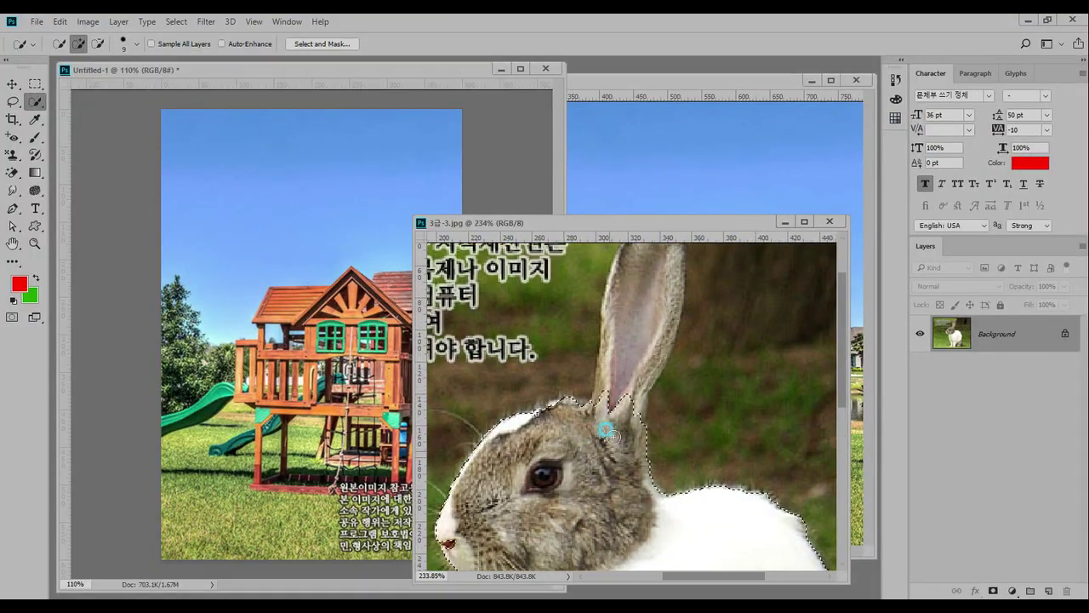
{"action": "left_click_drag", "start_coordinate": [640, 291], "coordinate": [628, 340]}
{"action": "left_click", "coordinate": [645, 289]}
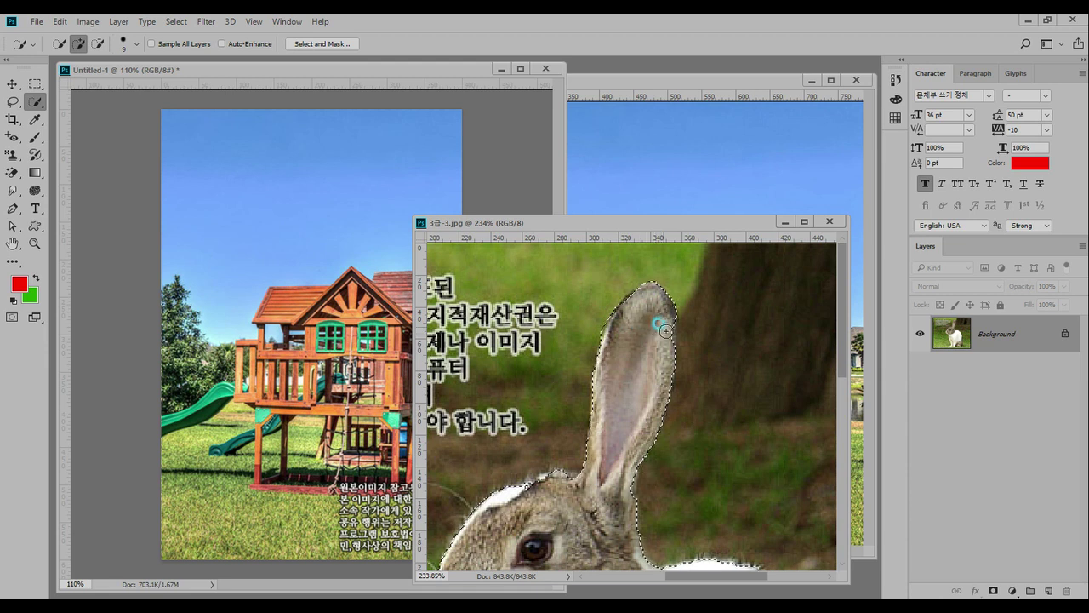
{"action": "left_click_drag", "start_coordinate": [631, 467], "coordinate": [627, 496]}
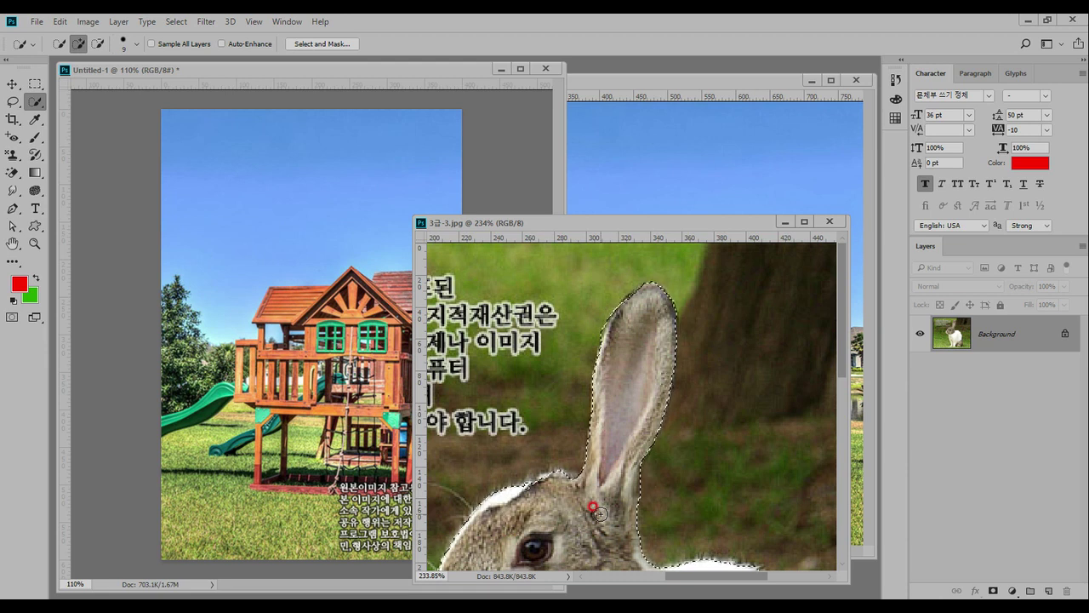
- Enlarge the selection brush and copy the selected rabbit from 3급-3.jpg onto the Untitled-1 canvas as a new layer
{"action": "scroll", "coordinate": [614, 448], "scroll_direction": "down", "scroll_amount": 4}
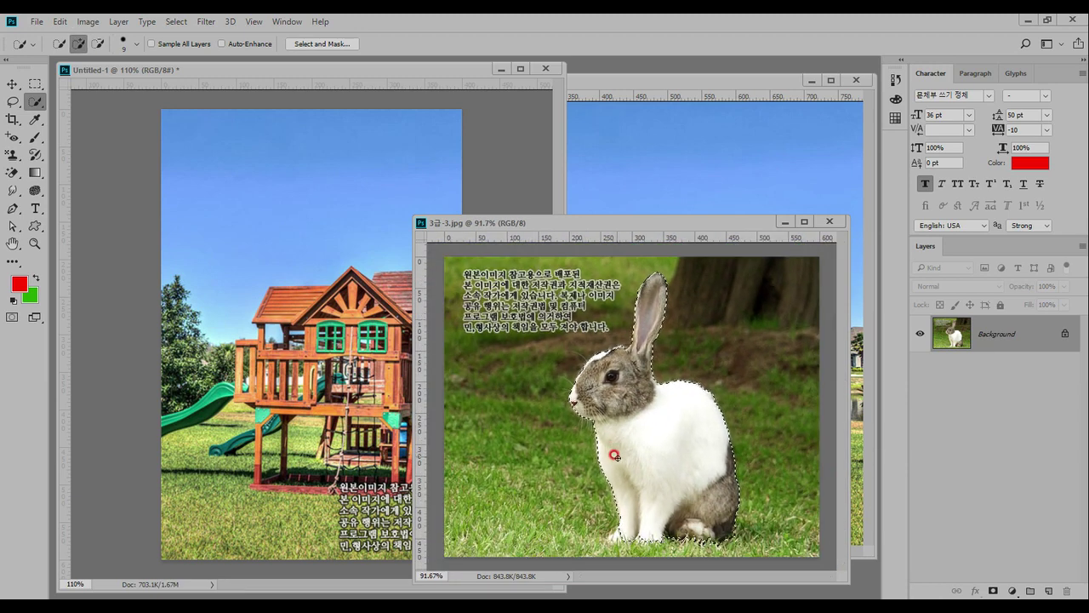
{"action": "key", "text": "bracketright"}
{"action": "key", "text": "bracketright"}
{"action": "key", "text": "bracketright"}
{"action": "key", "text": "bracketright"}
{"action": "key", "text": "bracketright"}
{"action": "key", "text": "bracketright"}
{"action": "left_click", "coordinate": [614, 461]}
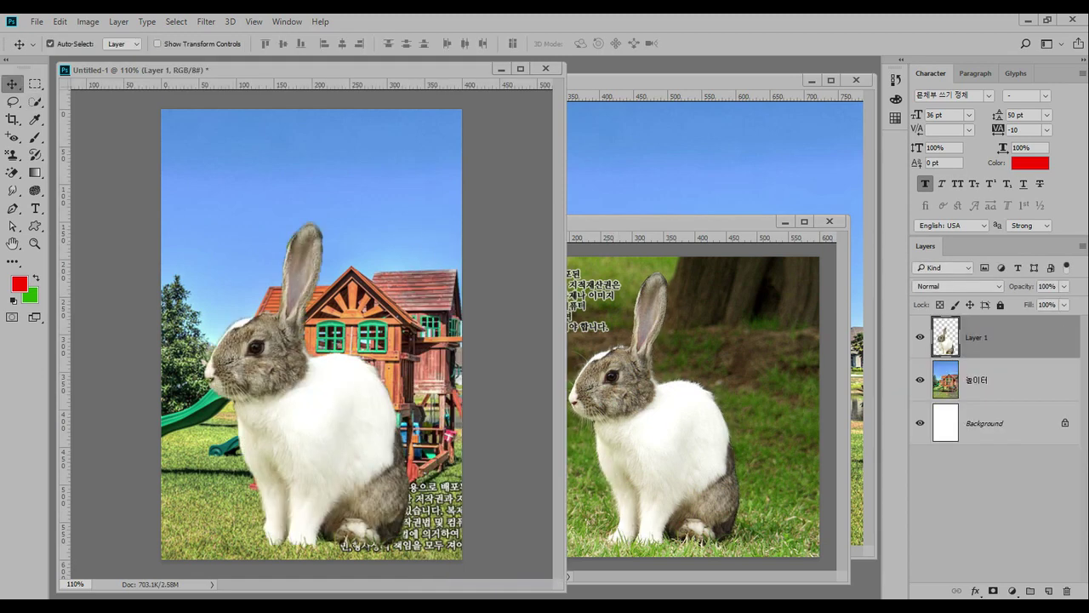
- Examine the rabbit's size, direction and position in the sample output of the exam PDF
{"action": "left_click_drag", "start_coordinate": [625, 384], "coordinate": [630, 385]}
{"action": "left_click", "coordinate": [368, 378]}
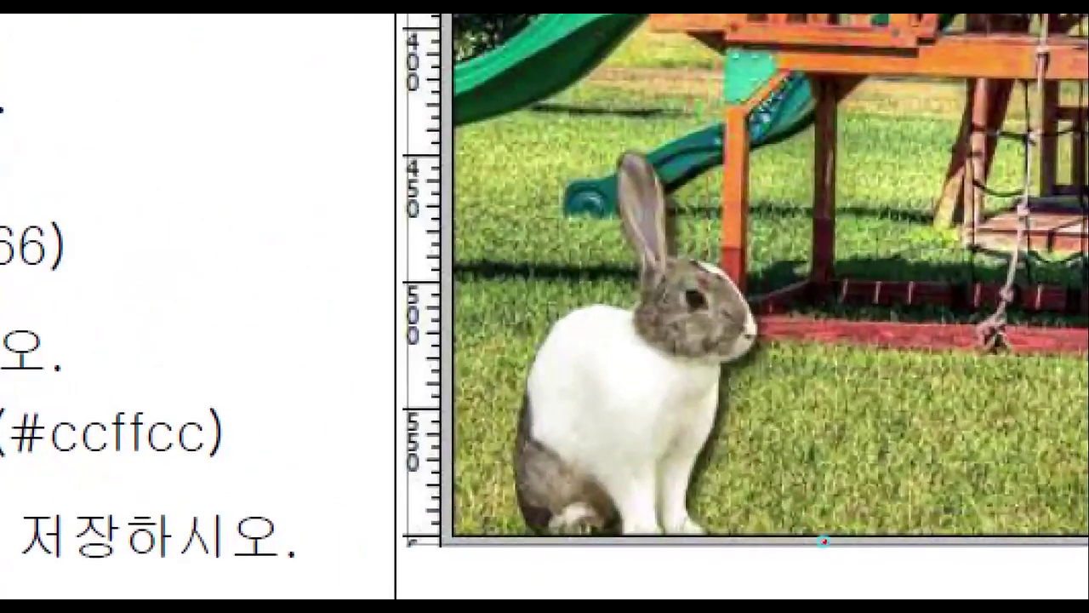
{"action": "left_click_drag", "start_coordinate": [799, 527], "coordinate": [737, 557]}
{"action": "mouse_move", "coordinate": [613, 576]}
{"action": "left_mouse_down"}
{"action": "mouse_move", "coordinate": [482, 344]}
{"action": "mouse_move", "coordinate": [530, 174]}
{"action": "mouse_move", "coordinate": [625, 119]}
{"action": "mouse_move", "coordinate": [824, 218]}
{"action": "mouse_move", "coordinate": [798, 462]}
{"action": "mouse_move", "coordinate": [766, 515]}
{"action": "left_mouse_up"}
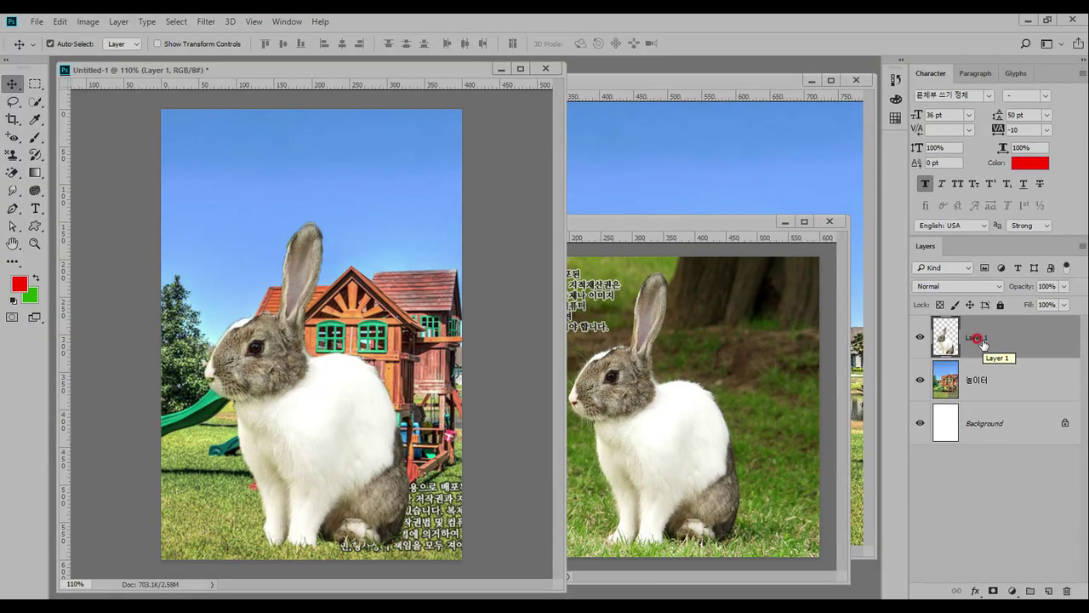
- Scale the rabbit layer to about 42% and place it on the grass in the lower-left corner of the canvas
{"action": "key", "text": "ctrl+t"}
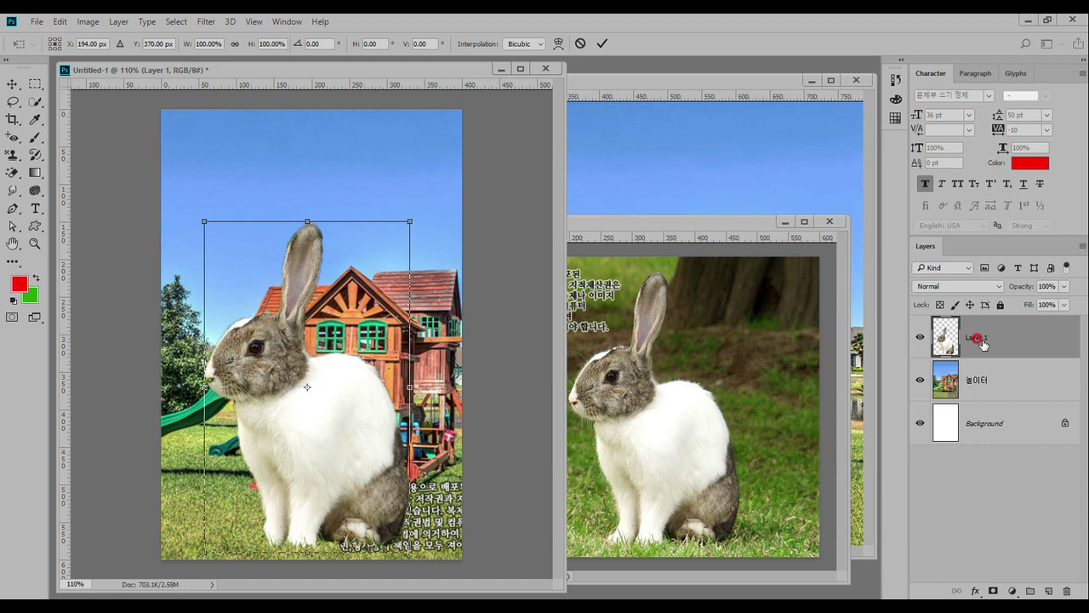
{"action": "left_click_drag", "start_coordinate": [407, 220], "coordinate": [295, 385]}
{"action": "left_click_drag", "start_coordinate": [277, 404], "coordinate": [274, 401]}
{"action": "left_click_drag", "start_coordinate": [274, 464], "coordinate": [232, 470]}
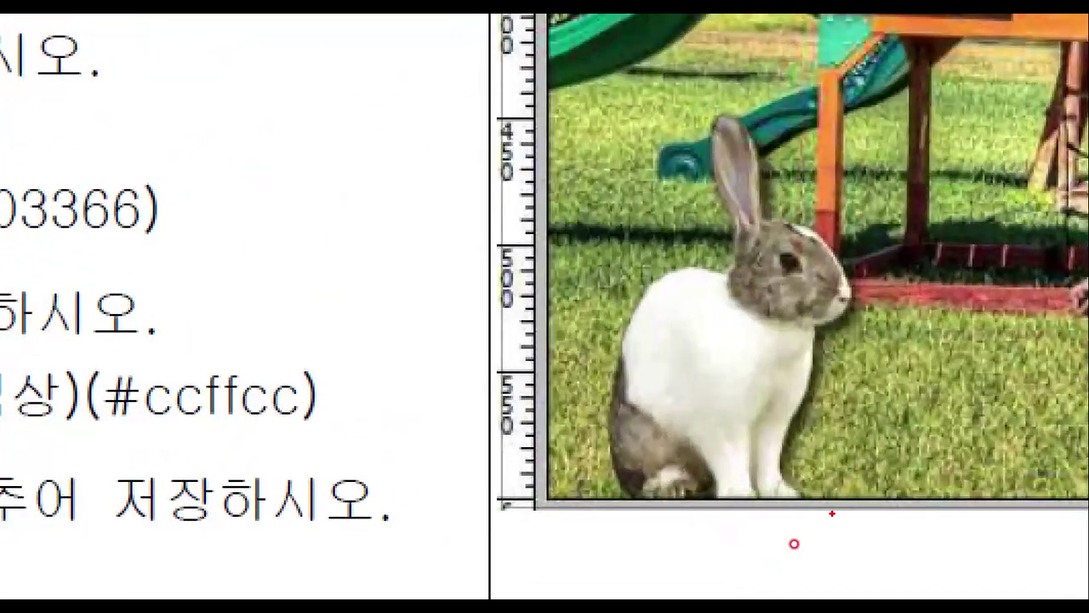
{"action": "mouse_move", "coordinate": [833, 513]}
{"action": "left_mouse_down"}
{"action": "mouse_move", "coordinate": [741, 542]}
{"action": "mouse_move", "coordinate": [589, 528]}
{"action": "mouse_move", "coordinate": [592, 469]}
{"action": "mouse_move", "coordinate": [754, 440]}
{"action": "mouse_move", "coordinate": [850, 473]}
{"action": "mouse_move", "coordinate": [813, 542]}
{"action": "left_mouse_up"}
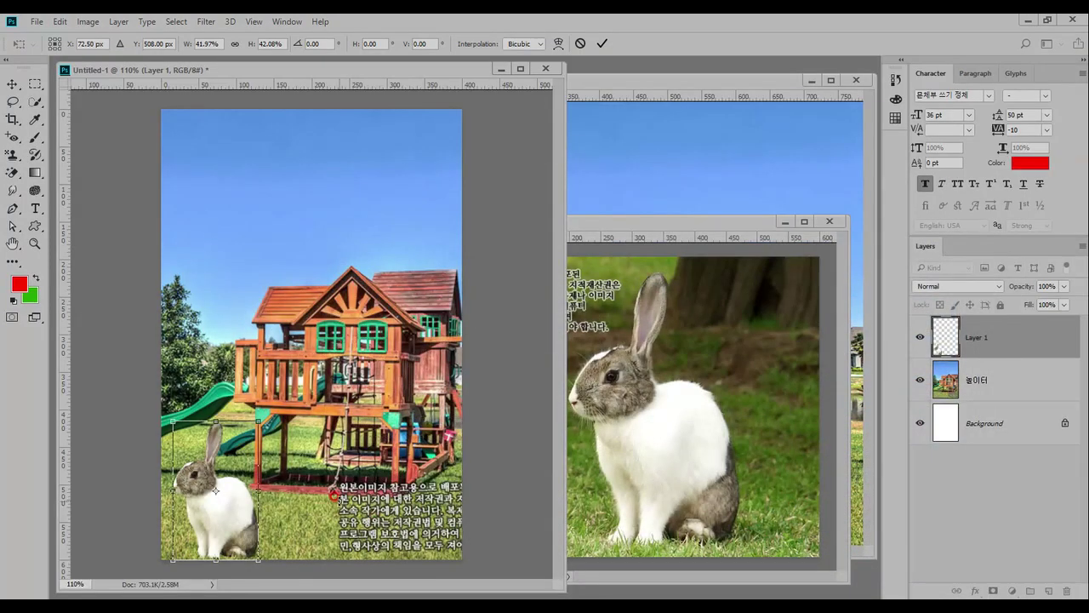
{"action": "left_click_drag", "start_coordinate": [231, 472], "coordinate": [232, 473]}
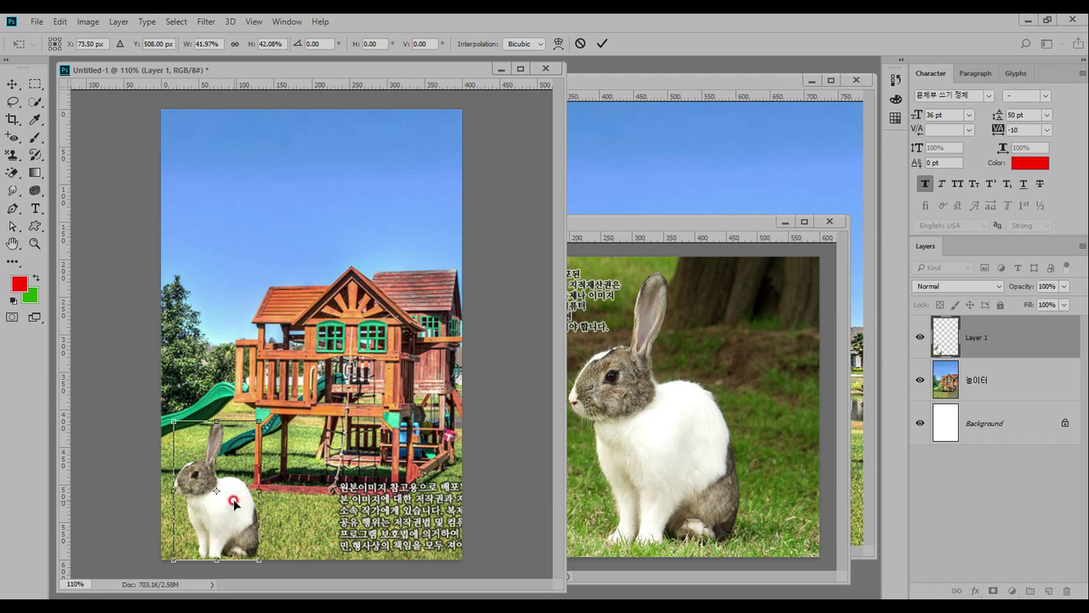
- Flip the rabbit horizontally so it faces the playground and apply the transformation
{"action": "right_click", "coordinate": [234, 457]}
{"action": "right_click", "coordinate": [237, 448]}
{"action": "left_click", "coordinate": [296, 419]}
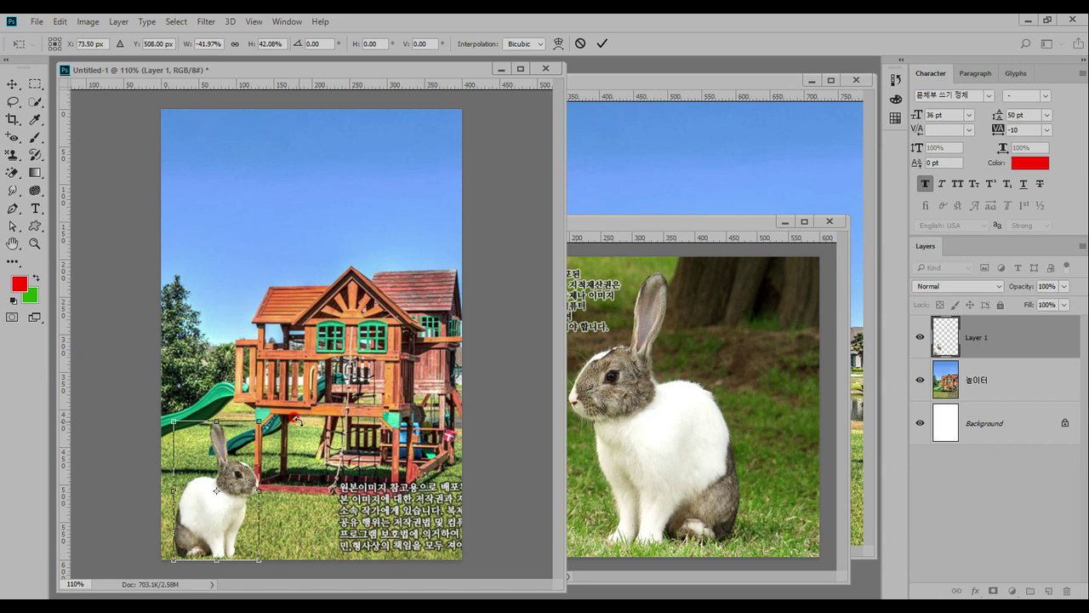
{"action": "key", "text": "Return"}
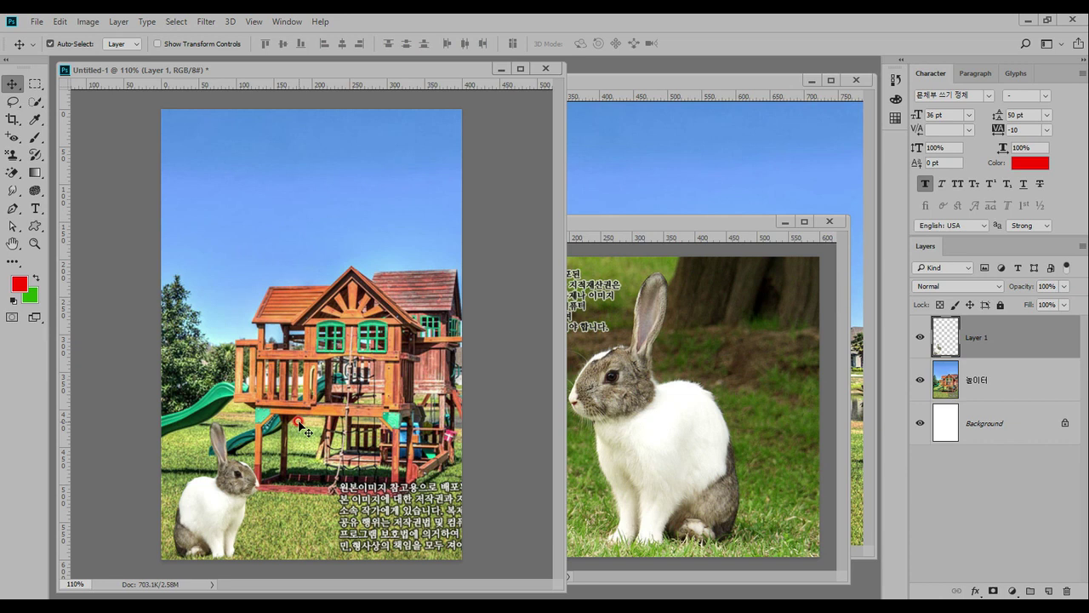
- Examine the exam PDF's instructions on the rabbit layer's stacking order and name, comparing them with the layer list
{"action": "key", "text": "alt+Tab"}
{"action": "scroll", "coordinate": [434, 302], "scroll_direction": "up", "scroll_amount": 1}
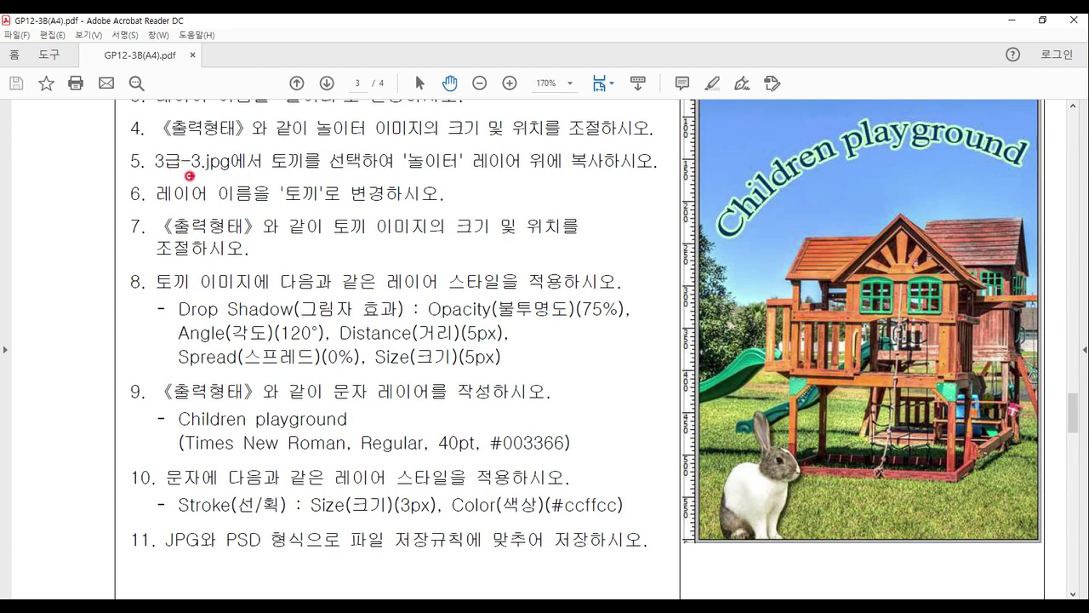
{"action": "left_click_drag", "start_coordinate": [156, 173], "coordinate": [627, 173]}
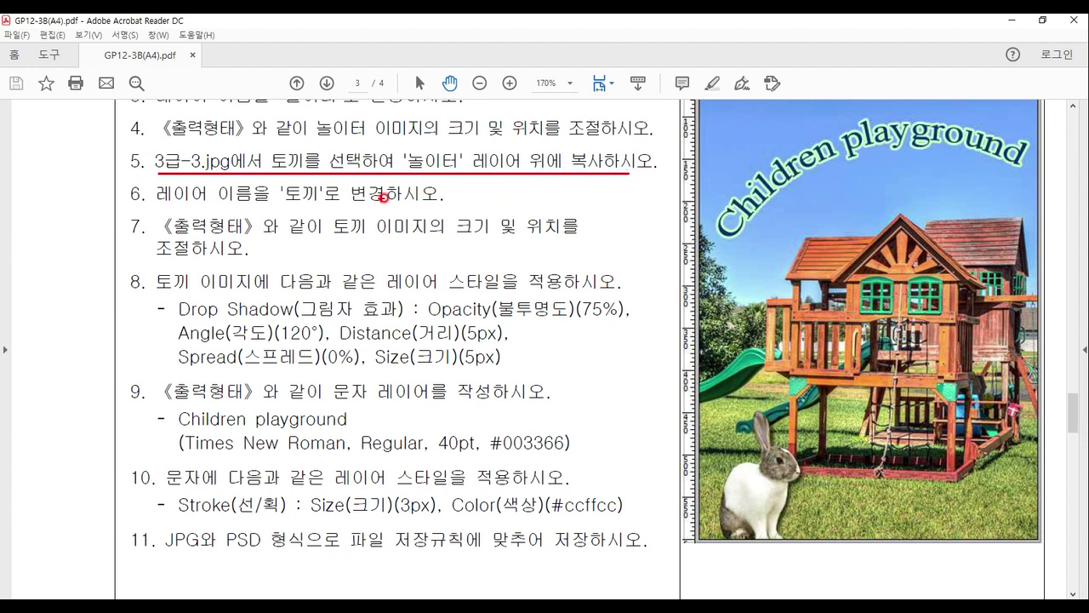
{"action": "mouse_move", "coordinate": [471, 164]}
{"action": "left_mouse_down"}
{"action": "mouse_move", "coordinate": [435, 186]}
{"action": "mouse_move", "coordinate": [414, 145]}
{"action": "mouse_move", "coordinate": [470, 147]}
{"action": "mouse_move", "coordinate": [482, 189]}
{"action": "left_mouse_up"}
{"action": "mouse_move", "coordinate": [557, 167]}
{"action": "left_mouse_down"}
{"action": "mouse_move", "coordinate": [508, 174]}
{"action": "mouse_move", "coordinate": [540, 131]}
{"action": "mouse_move", "coordinate": [567, 162]}
{"action": "mouse_move", "coordinate": [565, 189]}
{"action": "left_mouse_up"}
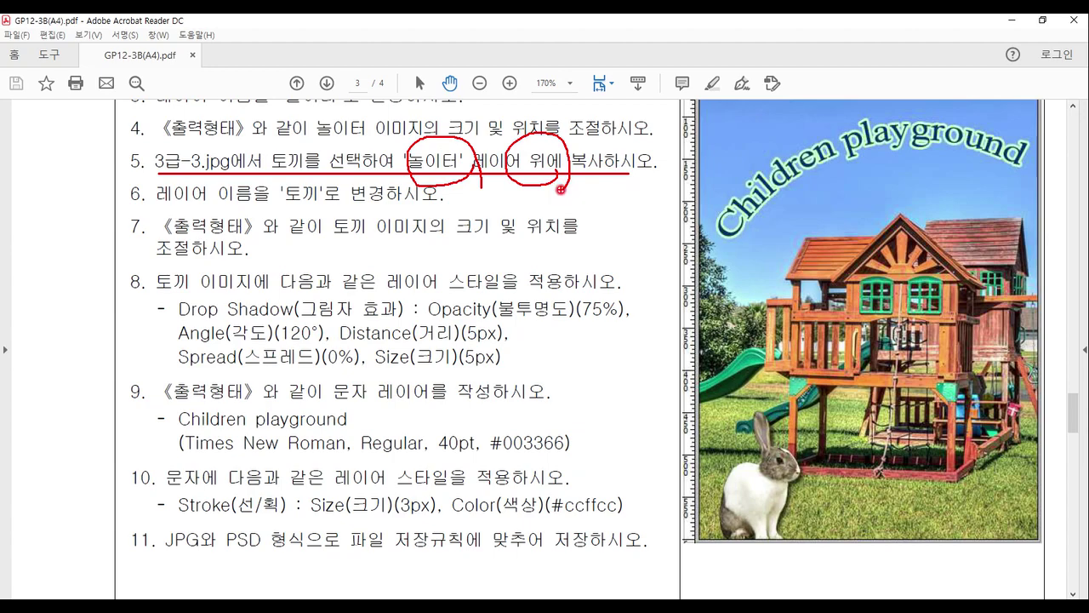
{"action": "key", "text": "Escape"}
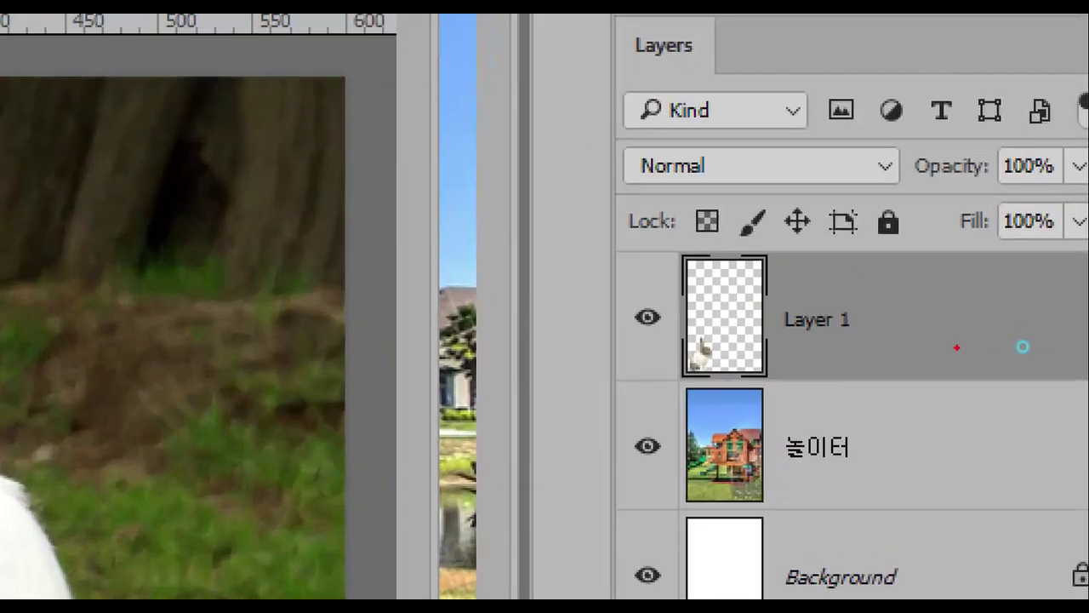
{"action": "mouse_move", "coordinate": [959, 356]}
{"action": "left_mouse_down"}
{"action": "mouse_move", "coordinate": [944, 366]}
{"action": "mouse_move", "coordinate": [971, 325]}
{"action": "mouse_move", "coordinate": [977, 357]}
{"action": "left_mouse_up"}
{"action": "key", "text": "Escape"}
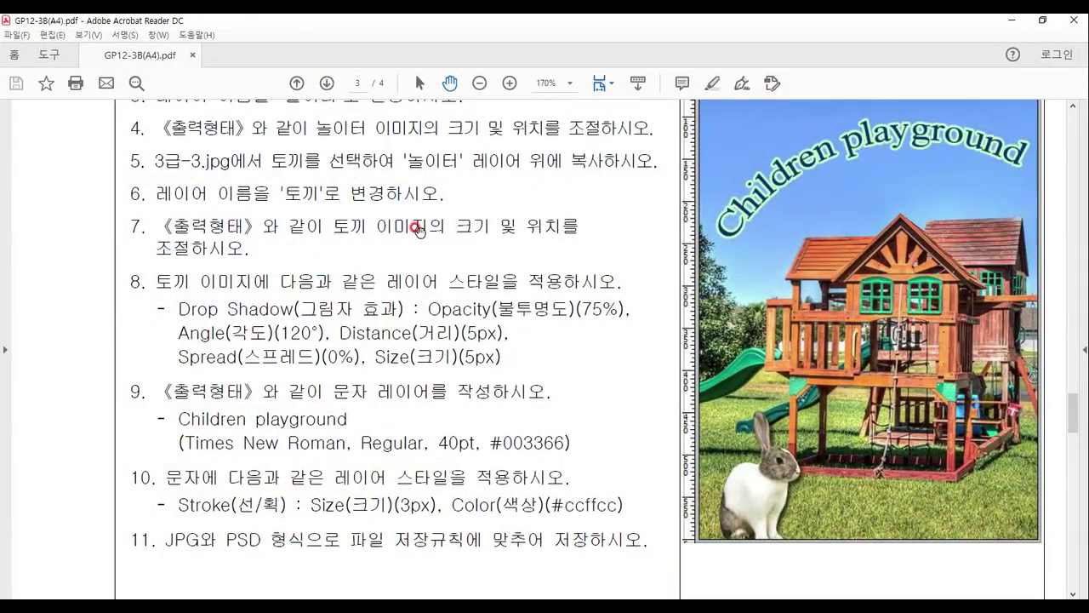
{"action": "left_click_drag", "start_coordinate": [183, 208], "coordinate": [340, 206]}
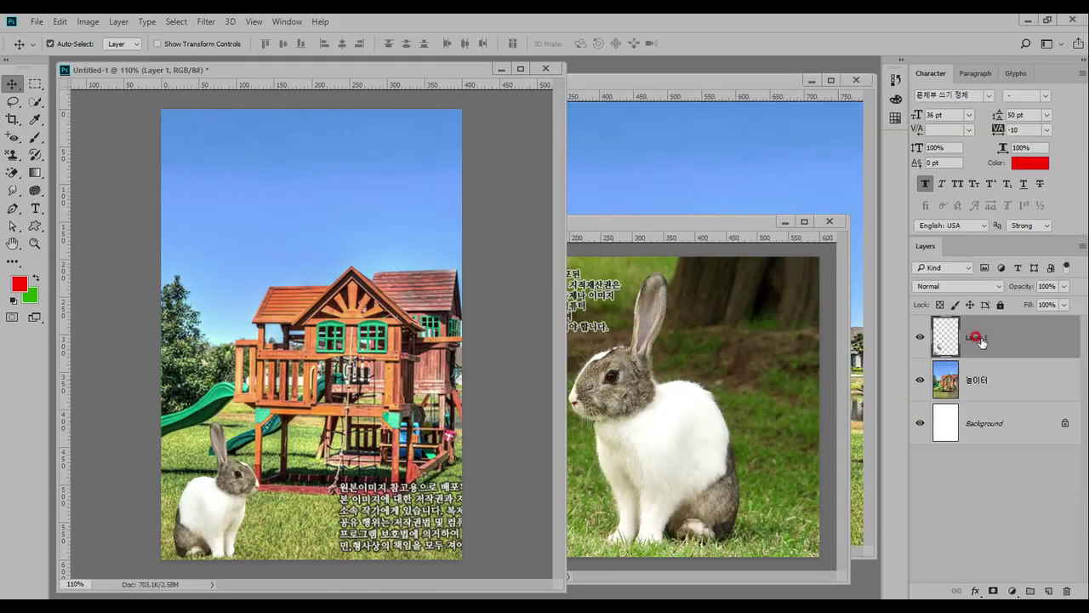
- Rename the rabbit layer as 토끼
{"action": "double_click", "coordinate": [977, 338]}
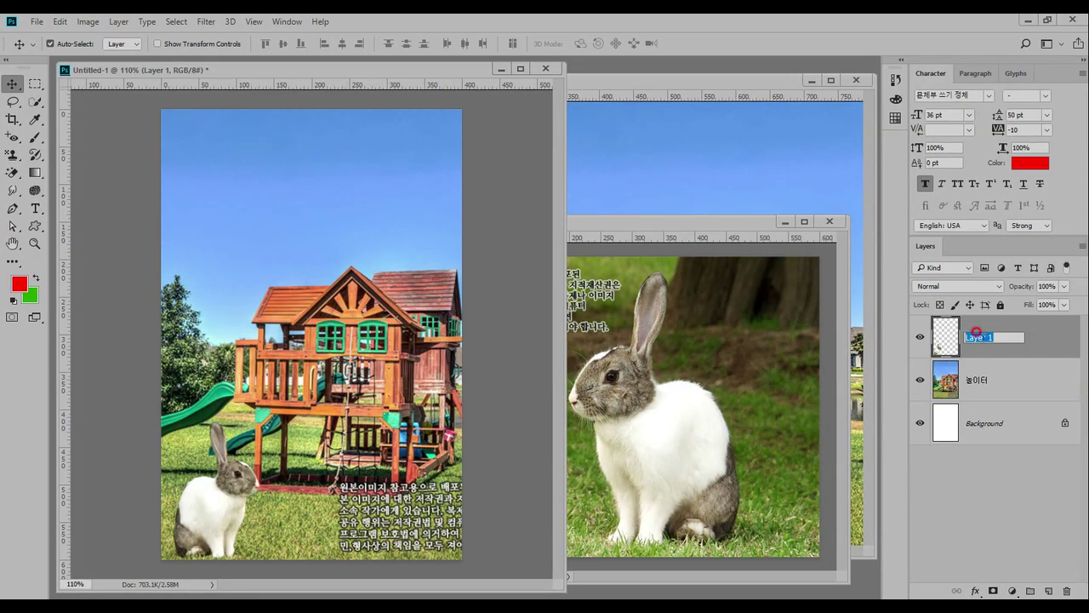
{"action": "key", "text": "BackSpace"}
{"action": "type", "text": "토끼"}
{"action": "key", "text": "Return"}
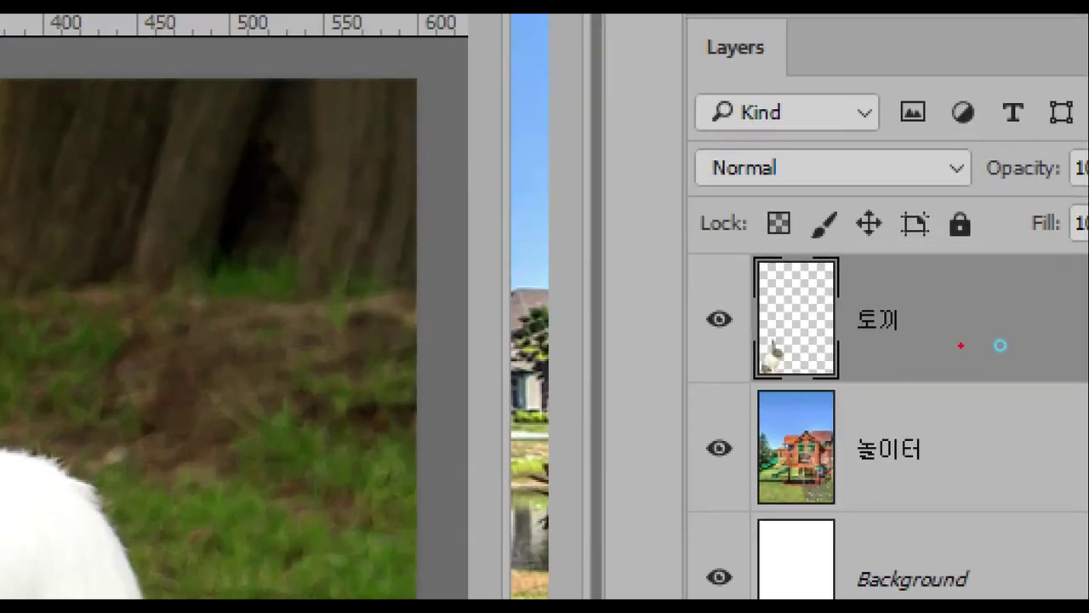
{"action": "mouse_move", "coordinate": [961, 345]}
{"action": "left_mouse_down"}
{"action": "mouse_move", "coordinate": [908, 355]}
{"action": "mouse_move", "coordinate": [897, 261]}
{"action": "mouse_move", "coordinate": [955, 349]}
{"action": "left_mouse_up"}
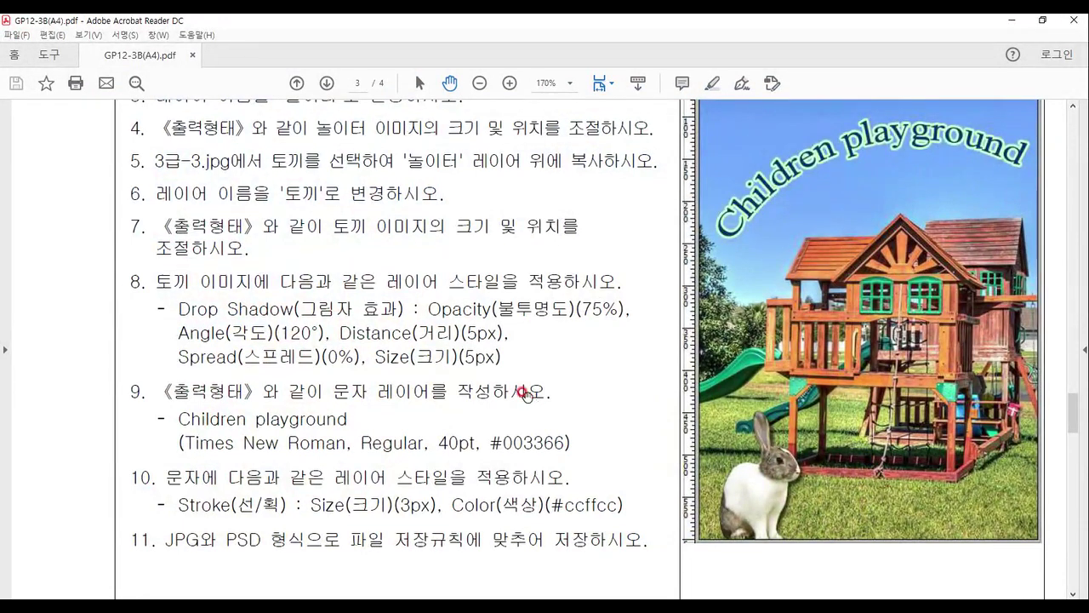
- Read the exam PDF's size, position and Drop Shadow requirements for the rabbit image and return to the canvas
{"action": "left_click_drag", "start_coordinate": [328, 232], "coordinate": [566, 236]}
{"action": "mouse_move", "coordinate": [167, 296]}
{"action": "left_mouse_down"}
{"action": "mouse_move", "coordinate": [509, 291]}
{"action": "mouse_move", "coordinate": [511, 272]}
{"action": "mouse_move", "coordinate": [388, 271]}
{"action": "mouse_move", "coordinate": [390, 303]}
{"action": "left_mouse_up"}
{"action": "mouse_move", "coordinate": [393, 241]}
{"action": "left_mouse_down"}
{"action": "mouse_move", "coordinate": [358, 256]}
{"action": "mouse_move", "coordinate": [400, 252]}
{"action": "mouse_move", "coordinate": [372, 239]}
{"action": "mouse_move", "coordinate": [377, 269]}
{"action": "mouse_move", "coordinate": [393, 241]}
{"action": "left_mouse_up"}
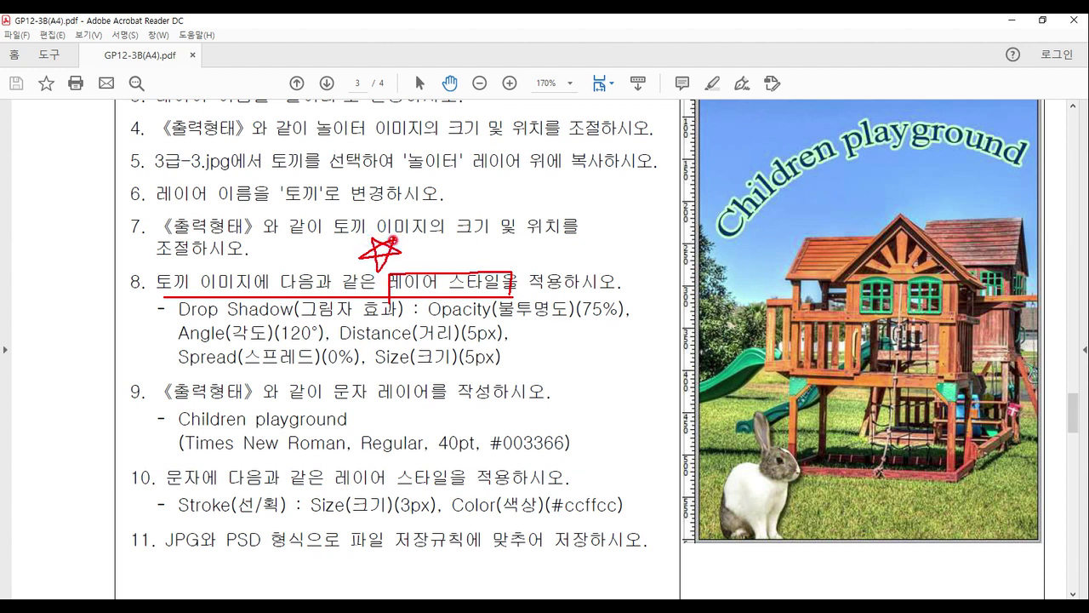
{"action": "key", "text": "e"}
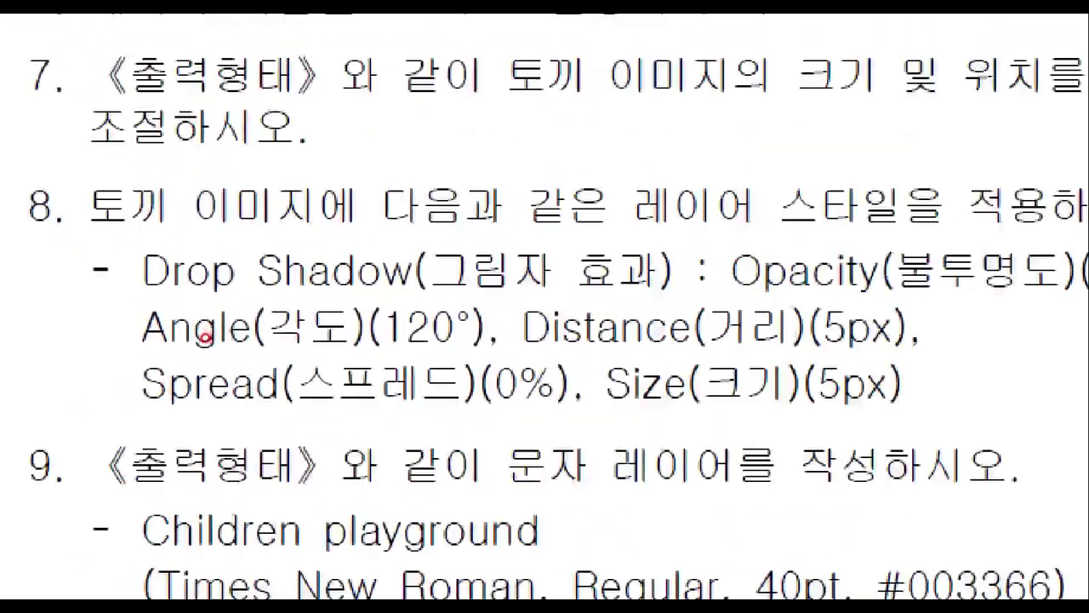
{"action": "left_click_drag", "start_coordinate": [157, 296], "coordinate": [650, 304]}
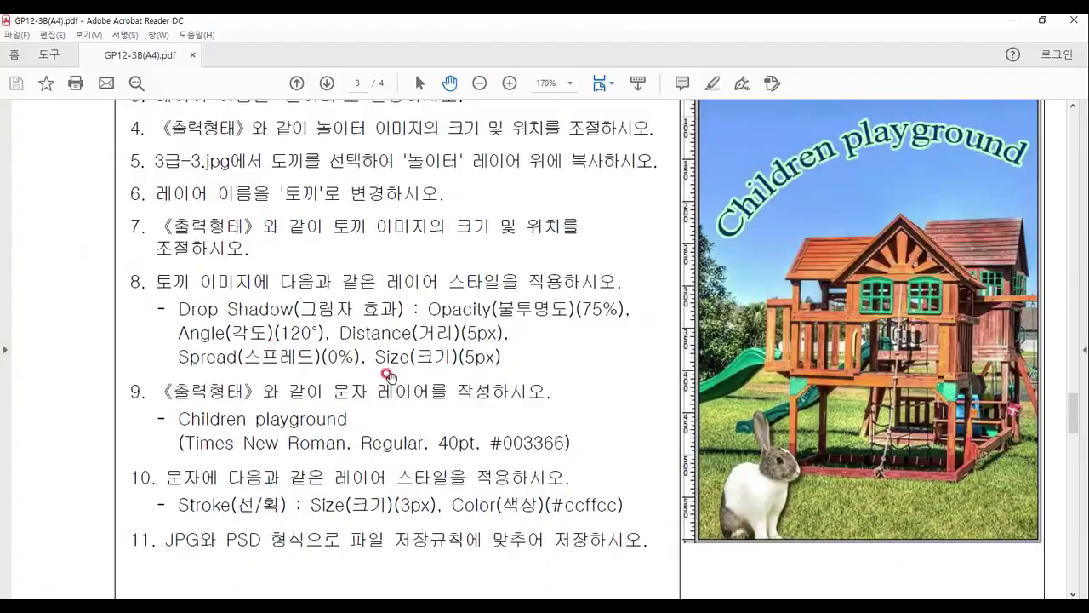
{"action": "key", "text": "alt+Tab"}
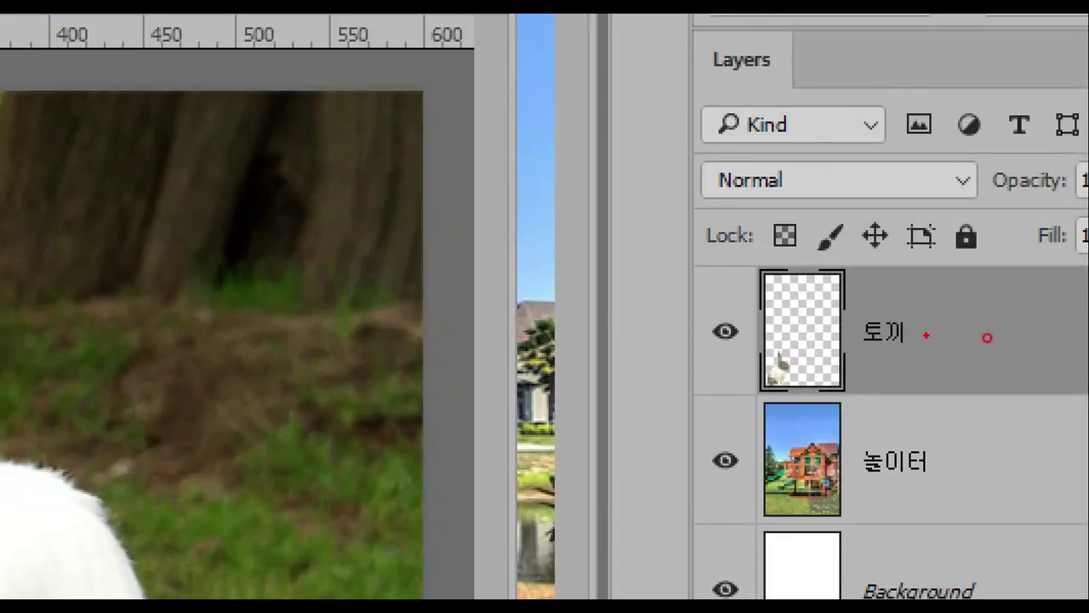
{"action": "mouse_move", "coordinate": [947, 339]}
{"action": "left_mouse_down"}
{"action": "mouse_move", "coordinate": [871, 363]}
{"action": "mouse_move", "coordinate": [976, 328]}
{"action": "mouse_move", "coordinate": [978, 364]}
{"action": "left_mouse_up"}
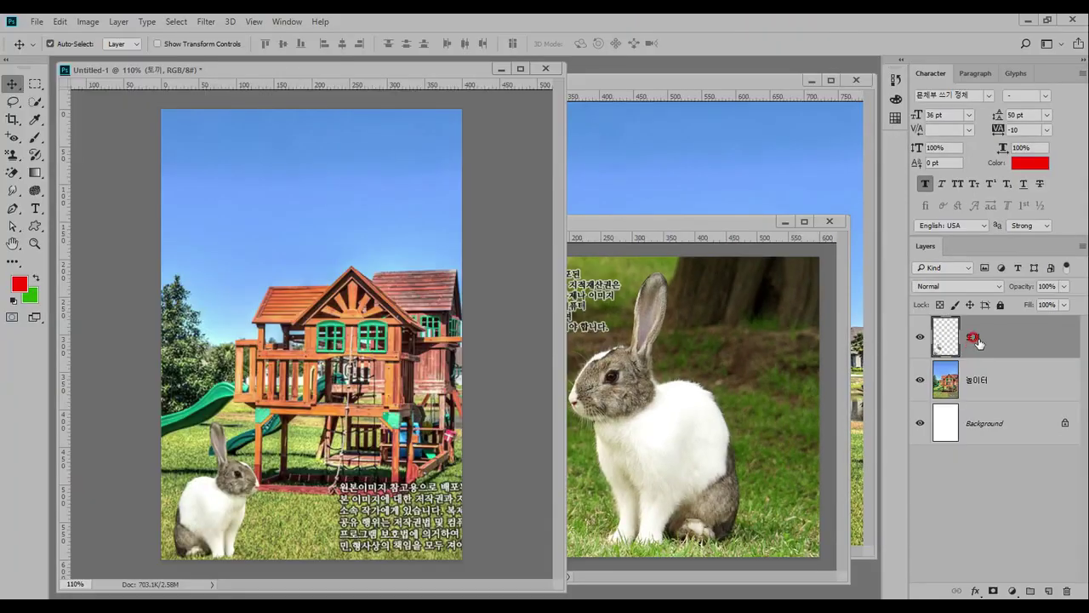
- Open the layer style settings of the 토끼 layer and move the dialog clear of the top of the window
{"action": "right_click", "coordinate": [977, 342]}
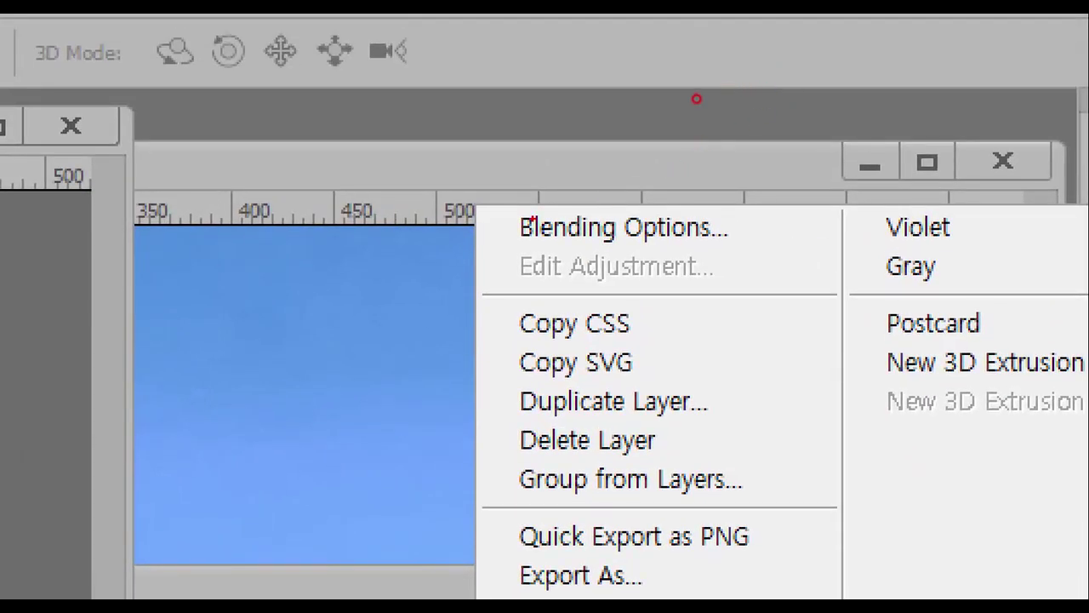
{"action": "left_click", "coordinate": [772, 109]}
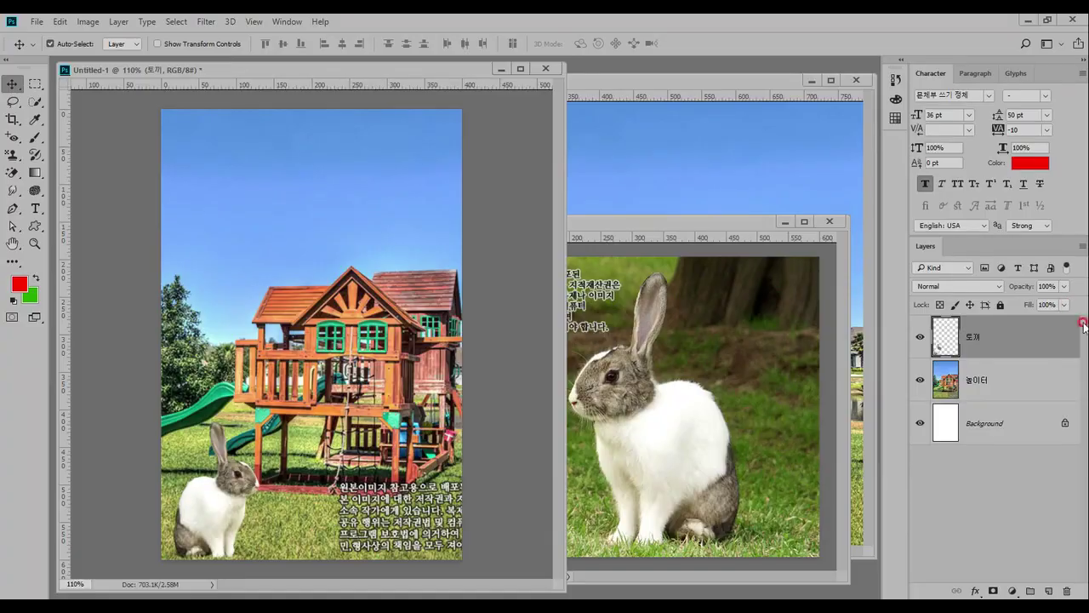
{"action": "right_click", "coordinate": [1014, 338]}
{"action": "left_click", "coordinate": [793, 104]}
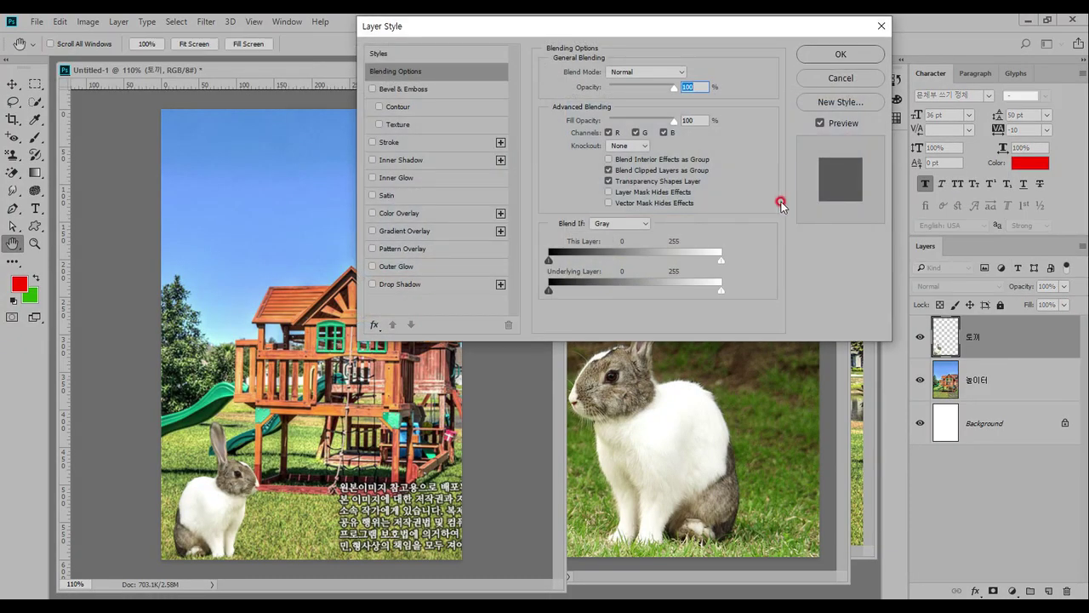
{"action": "left_click_drag", "start_coordinate": [610, 30], "coordinate": [613, 150]}
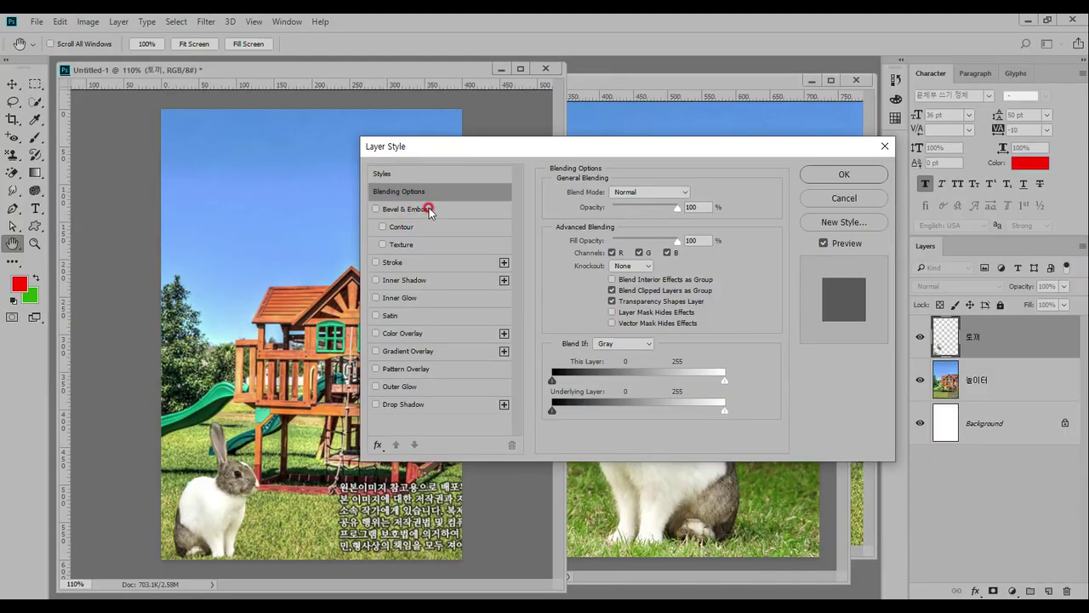
- Try Bevel & Emboss with the Emboss style and a Stroke on the rabbit, switching each effect off again
{"action": "left_click", "coordinate": [431, 209]}
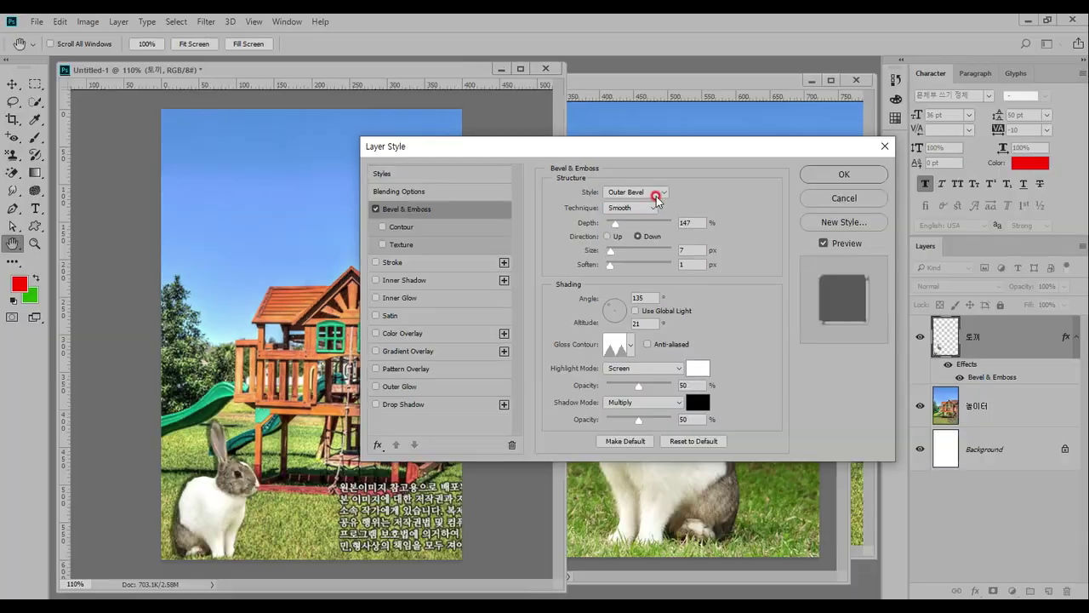
{"action": "left_click", "coordinate": [710, 191]}
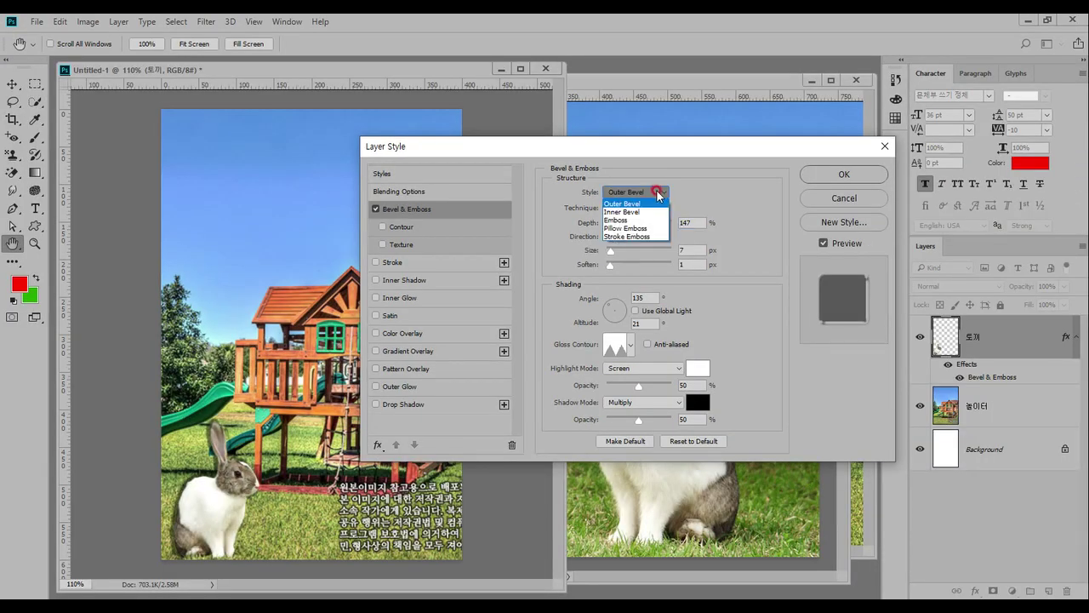
{"action": "left_click", "coordinate": [626, 220]}
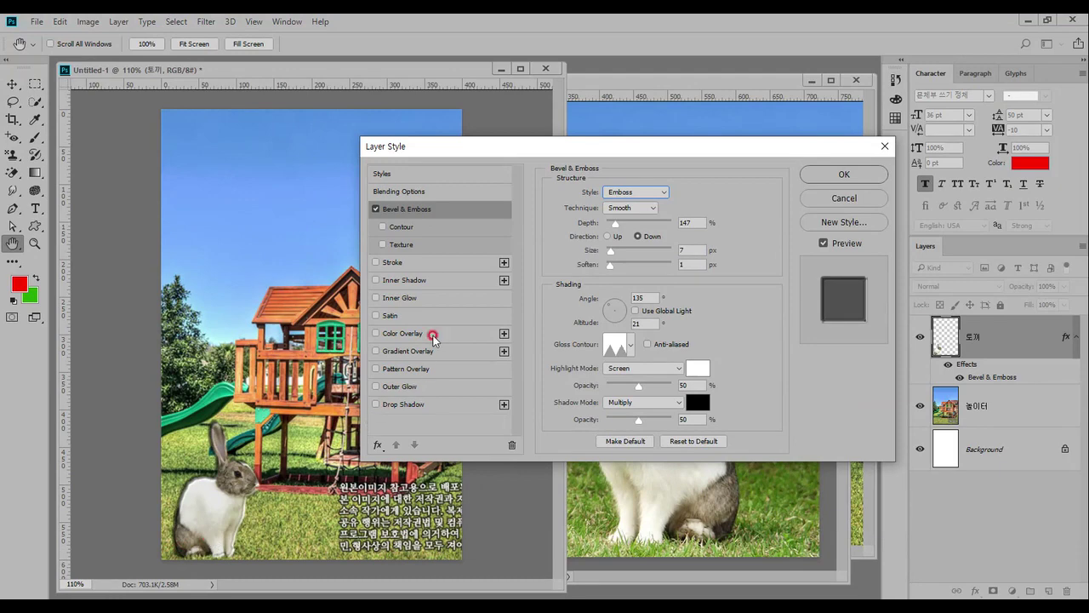
{"action": "left_click", "coordinate": [375, 209]}
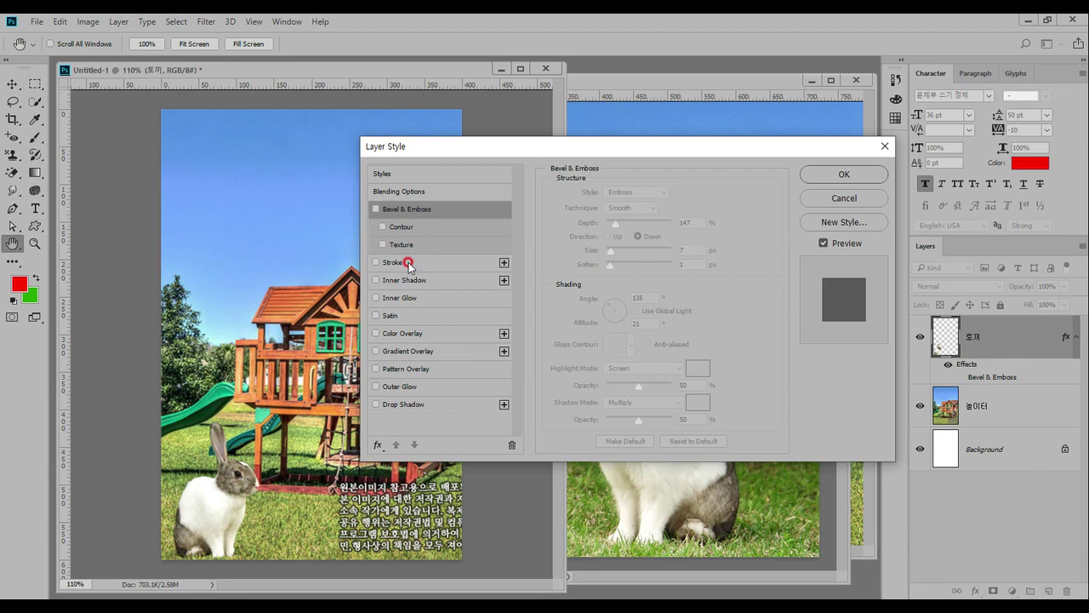
{"action": "left_click", "coordinate": [408, 264]}
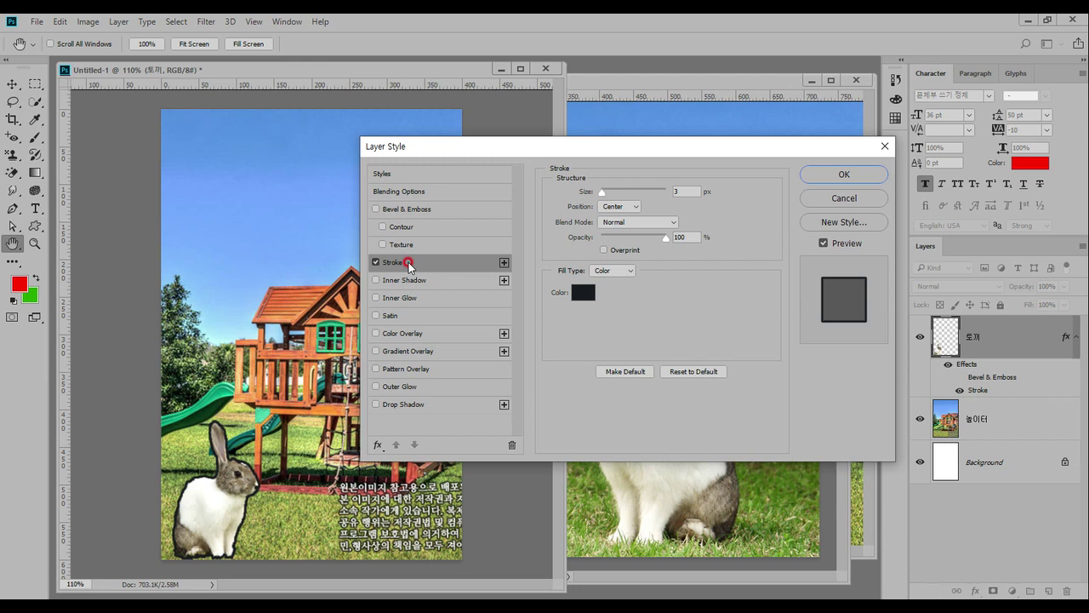
{"action": "left_click", "coordinate": [376, 262]}
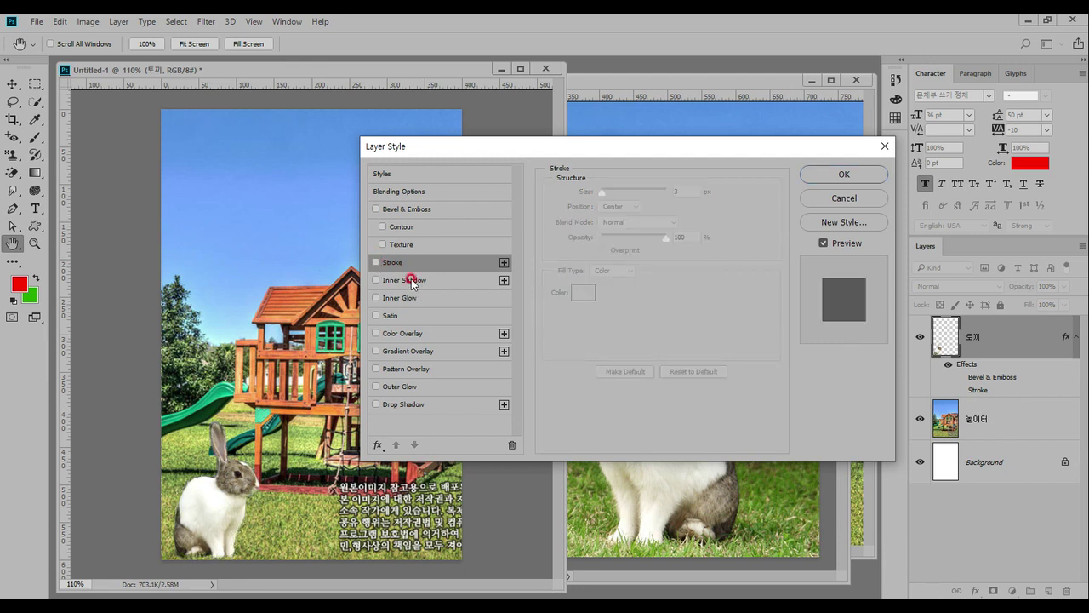
- Try an Inner Shadow in colour 000000 on the rabbit and switch the effect off again
{"action": "left_click", "coordinate": [411, 280]}
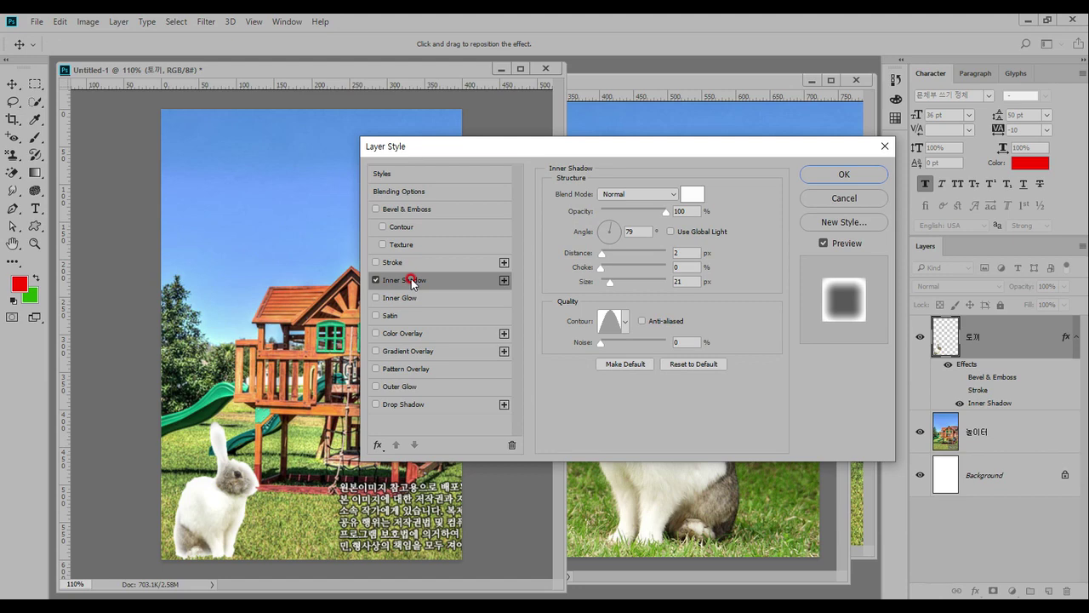
{"action": "left_click", "coordinate": [691, 194]}
{"action": "type", "text": "000000"}
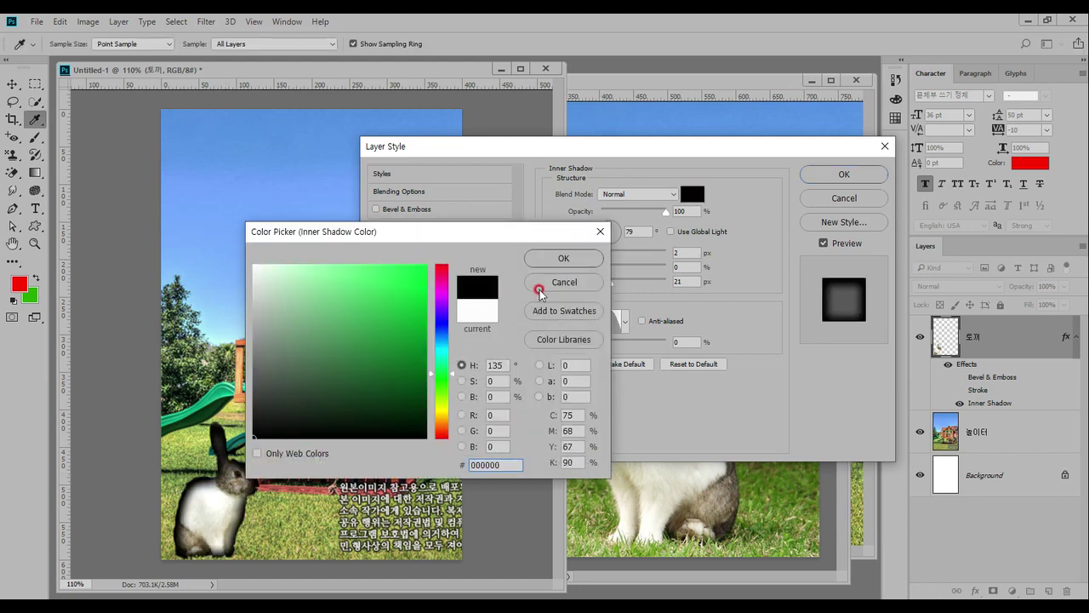
{"action": "left_click", "coordinate": [568, 260]}
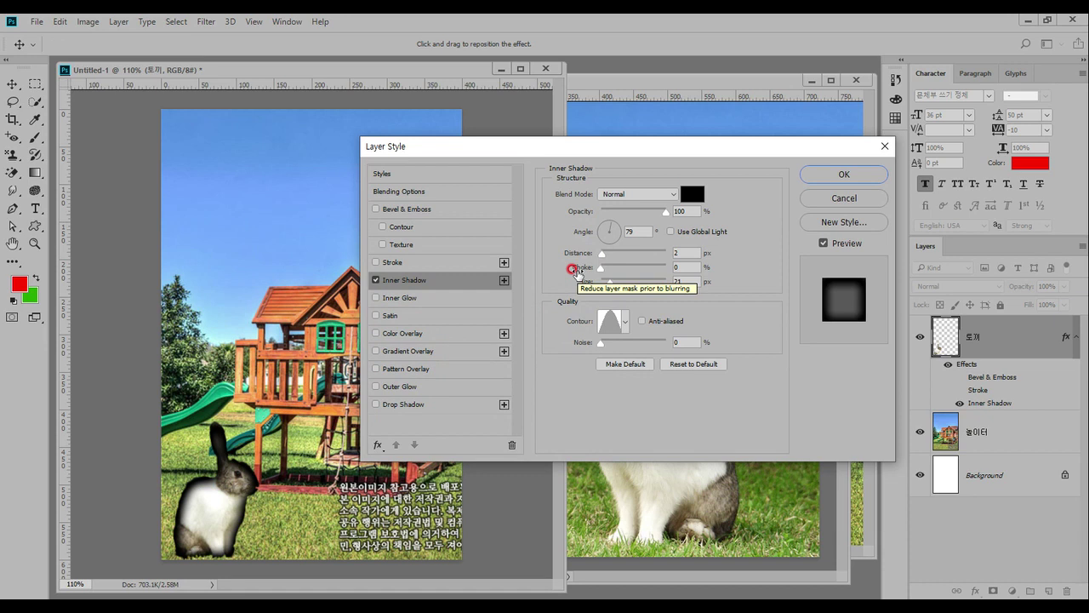
{"action": "left_click", "coordinate": [375, 280]}
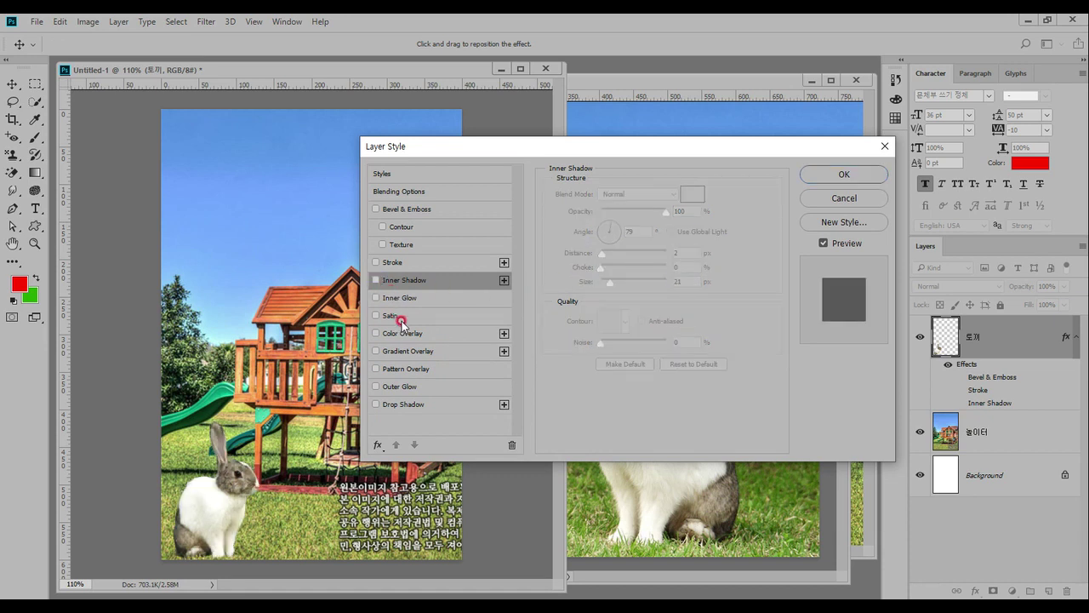
- Try an Outer Glow on the rabbit and switch the effect off again
{"action": "left_click", "coordinate": [407, 350]}
{"action": "left_click", "coordinate": [411, 387]}
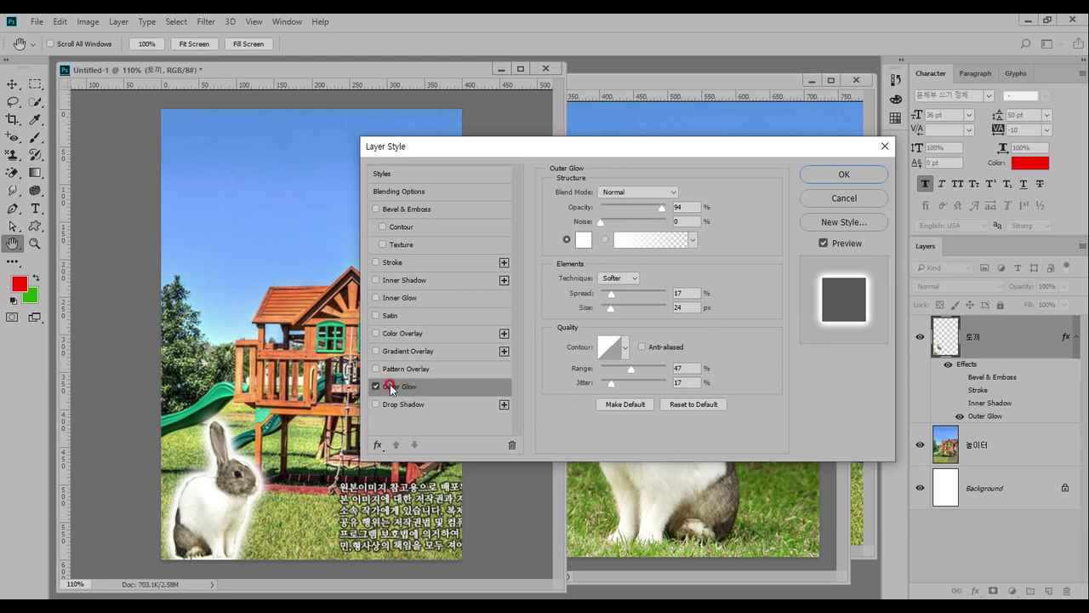
{"action": "left_click", "coordinate": [375, 386]}
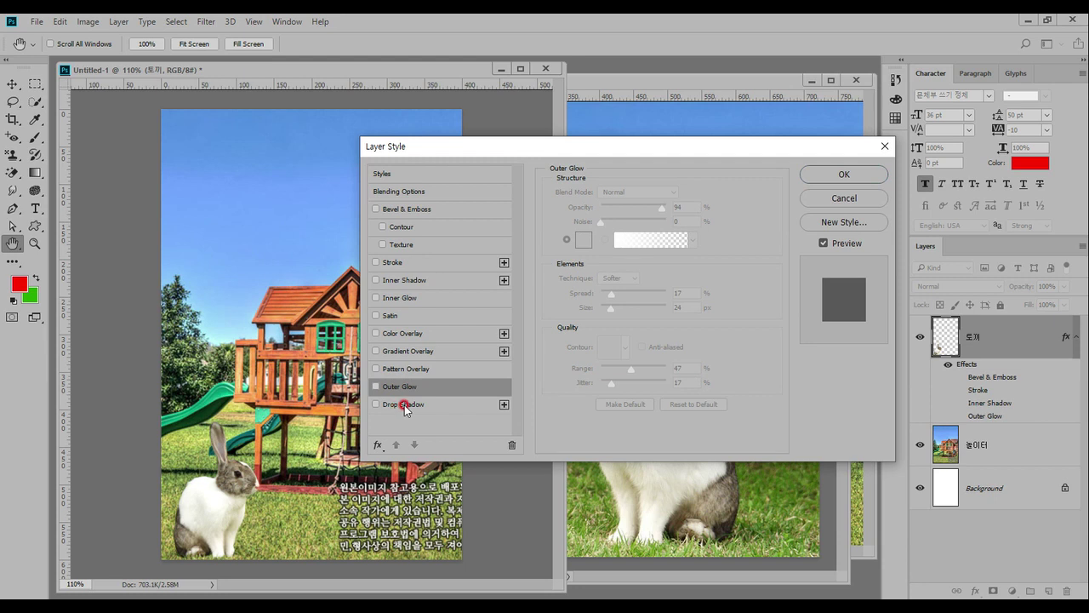
- Enable Drop Shadow on the 토끼 layer and set its opacity to 80%
{"action": "left_click", "coordinate": [404, 405]}
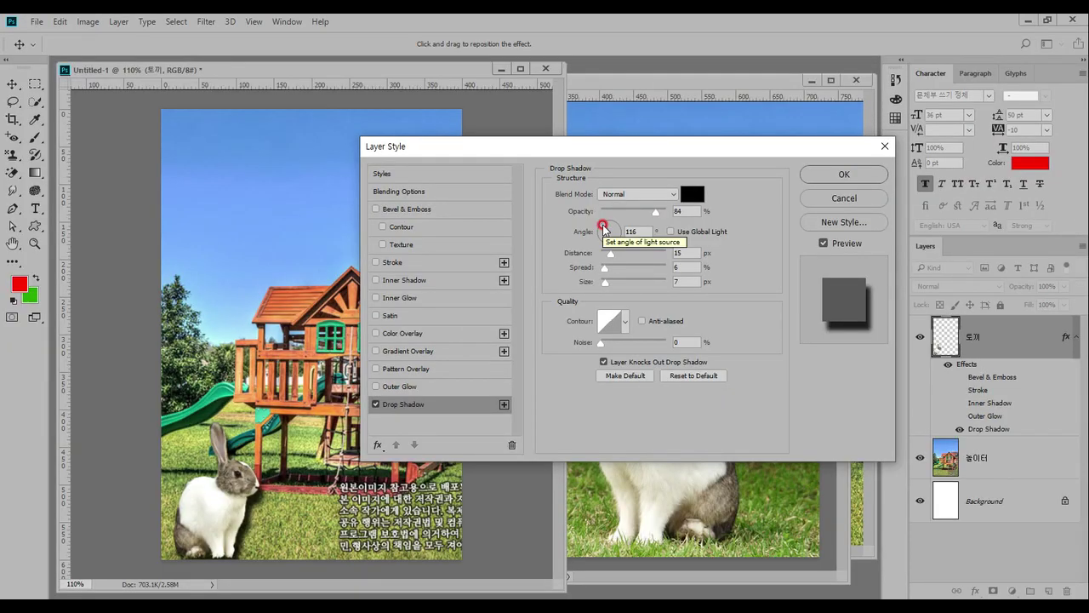
{"action": "mouse_move", "coordinate": [654, 213]}
{"action": "left_mouse_down"}
{"action": "mouse_move", "coordinate": [628, 218]}
{"action": "mouse_move", "coordinate": [653, 223]}
{"action": "mouse_move", "coordinate": [611, 220]}
{"action": "mouse_move", "coordinate": [668, 220]}
{"action": "mouse_move", "coordinate": [609, 219]}
{"action": "mouse_move", "coordinate": [655, 220]}
{"action": "left_mouse_up"}
{"action": "left_click", "coordinate": [610, 234]}
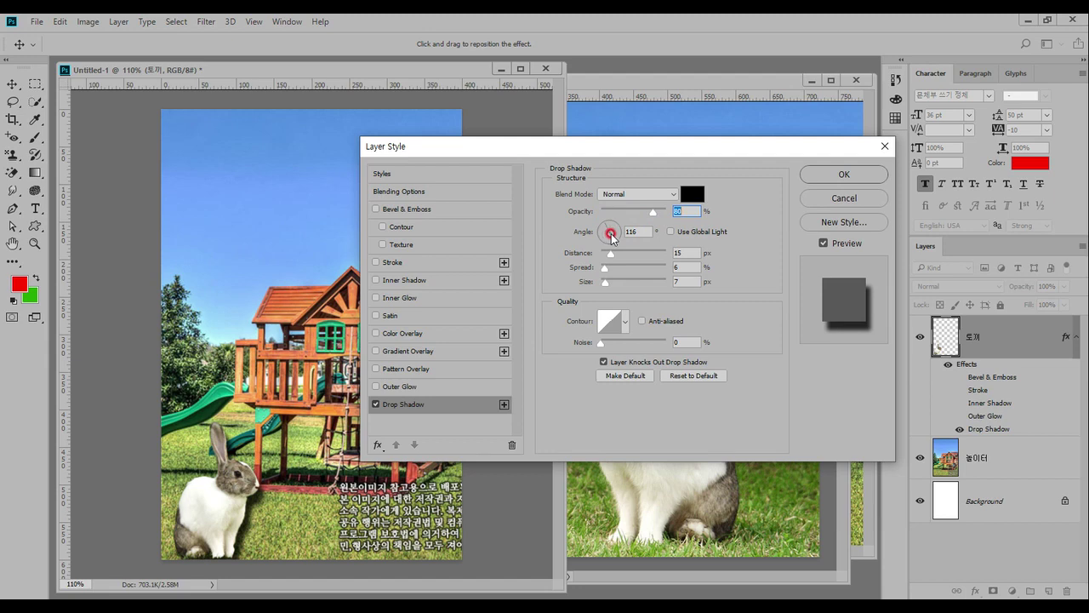